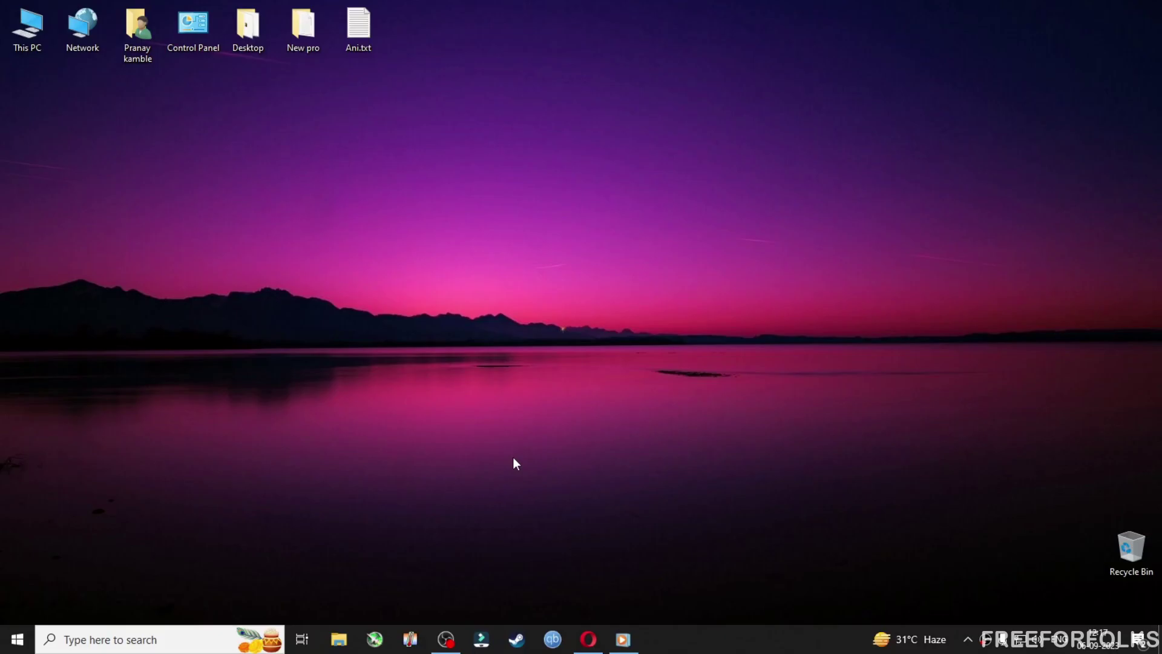
# - Search Windows for 'microsoft' and launch Microsoft Store
pyautogui.click(121, 641)
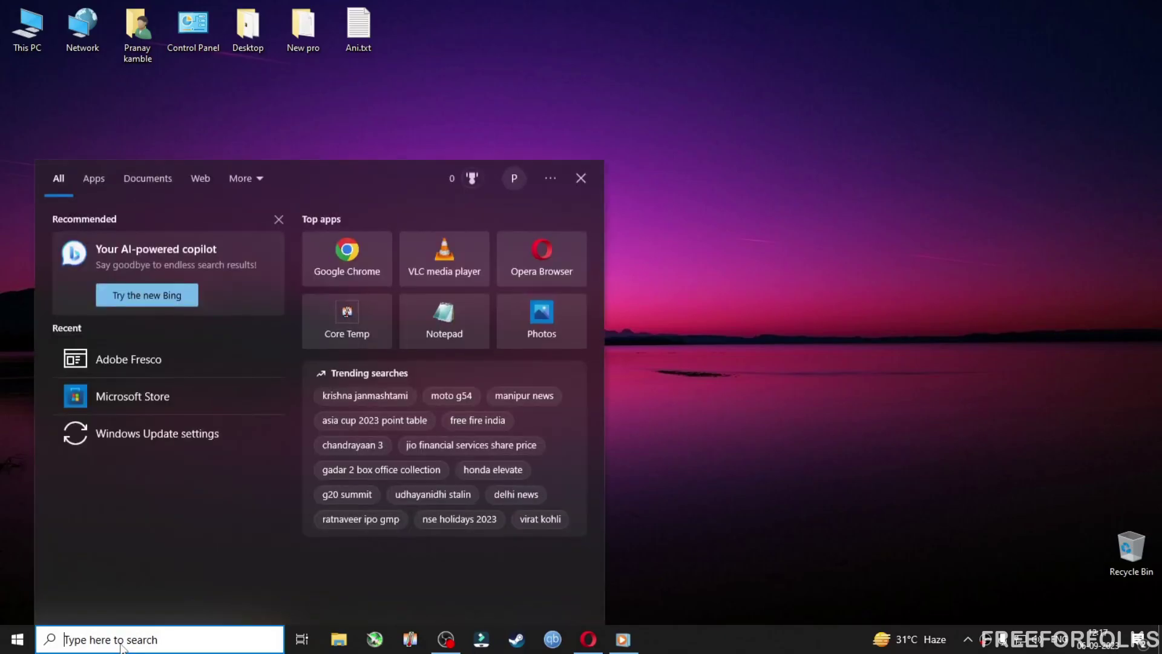
pyautogui.write('microsoft')
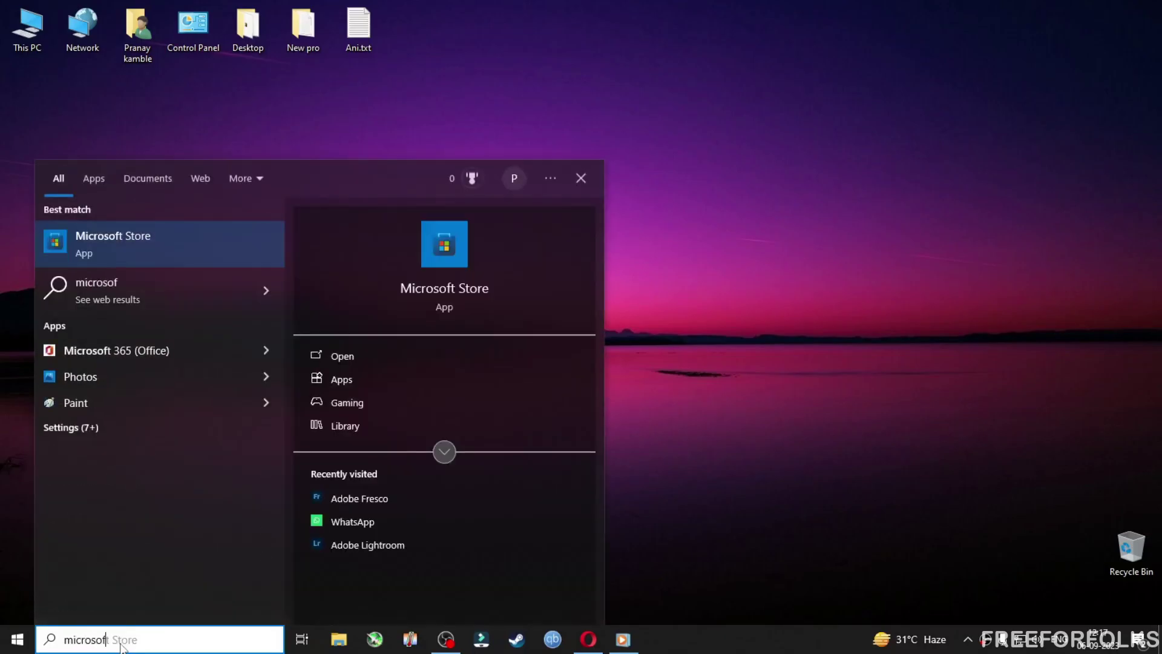
pyautogui.click(149, 250)
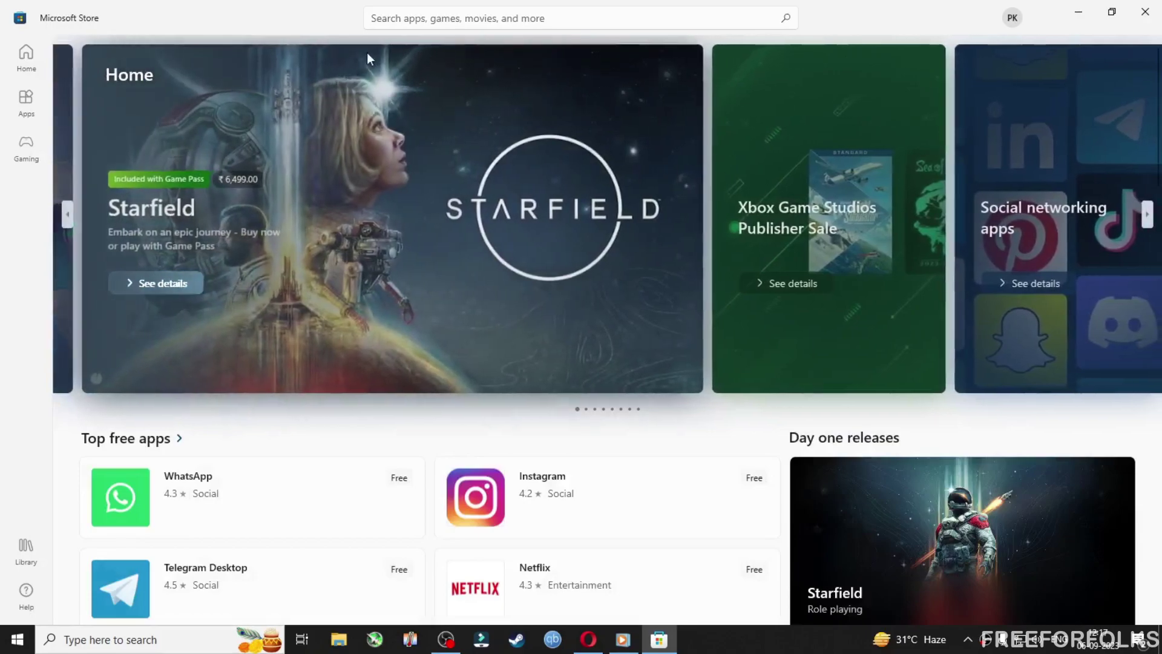
# - Look up Adobe Fresco in the Store, then minimize it and return to Opera's Fresco page
pyautogui.click(426, 19)
pyautogui.write('fresc')
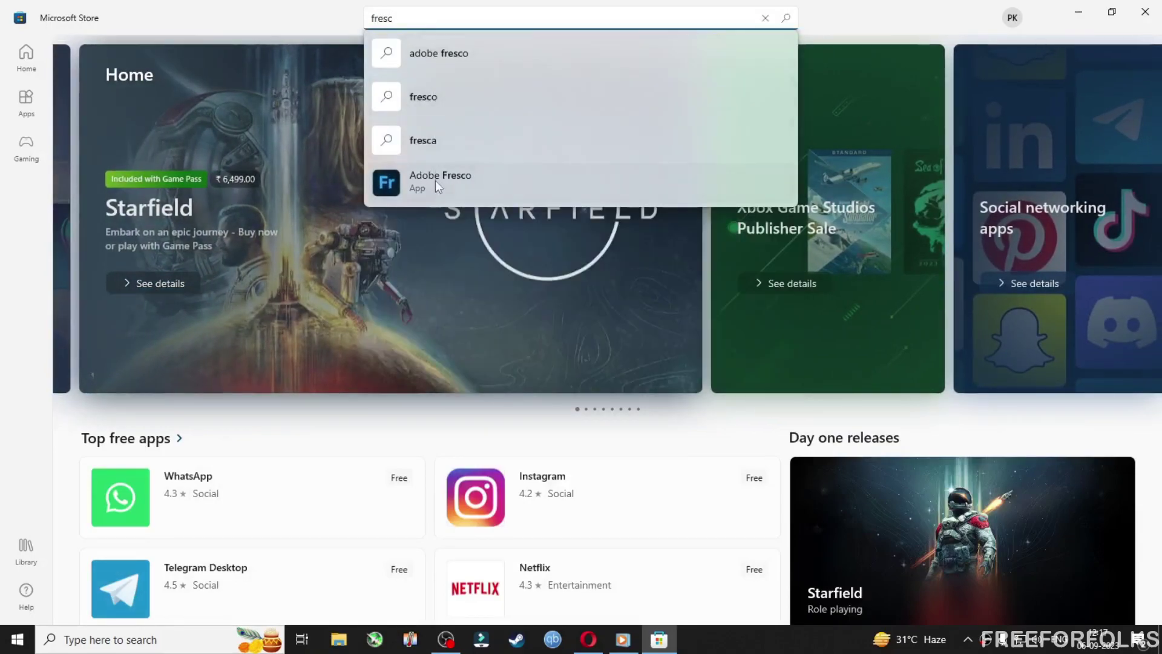
pyautogui.click(436, 181)
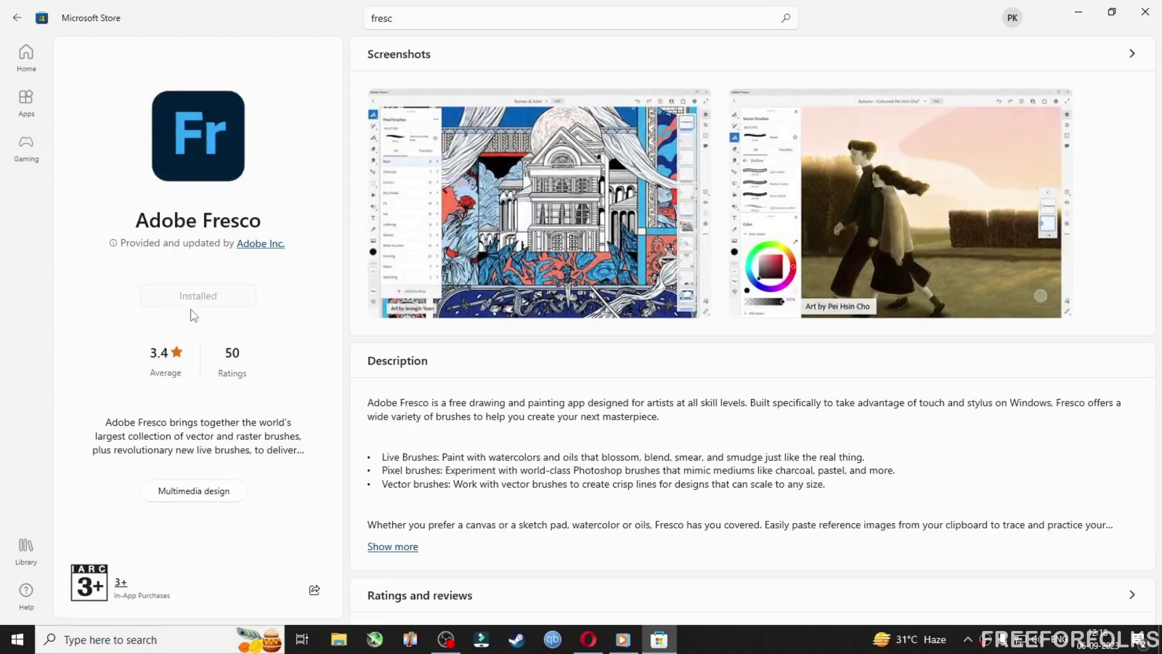
pyautogui.click(1079, 12)
pyautogui.click(587, 637)
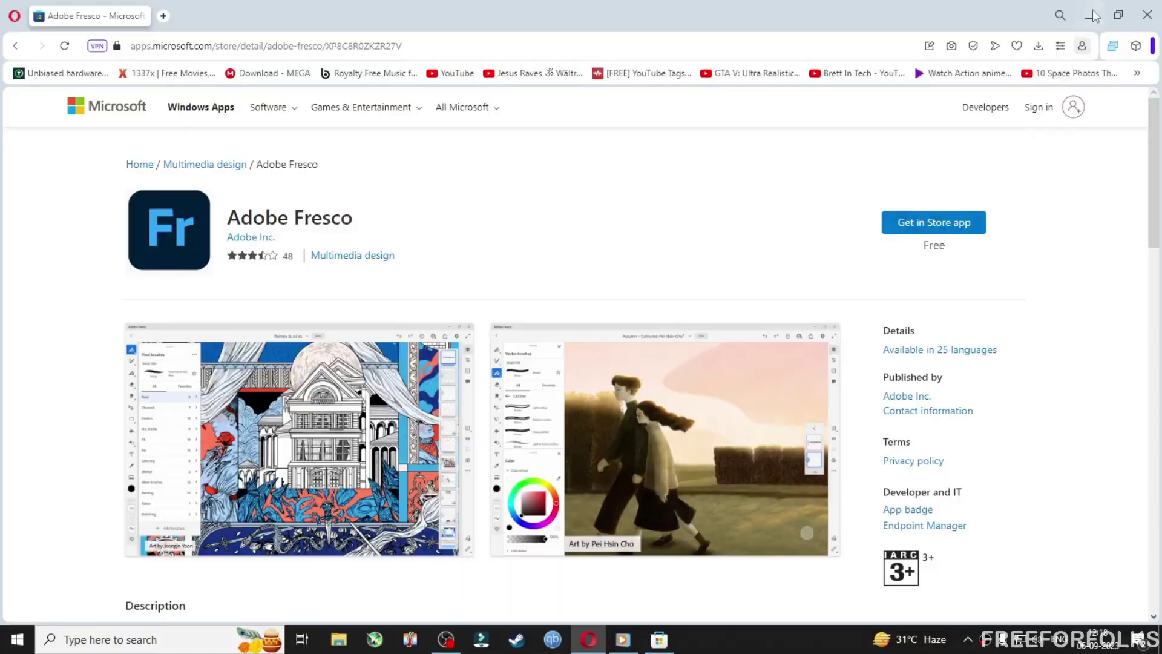
# - Minimize Opera and launch Adobe Fresco by searching 'fres' in Windows Search
pyautogui.click(1093, 15)
pyautogui.click(127, 639)
pyautogui.write('f')
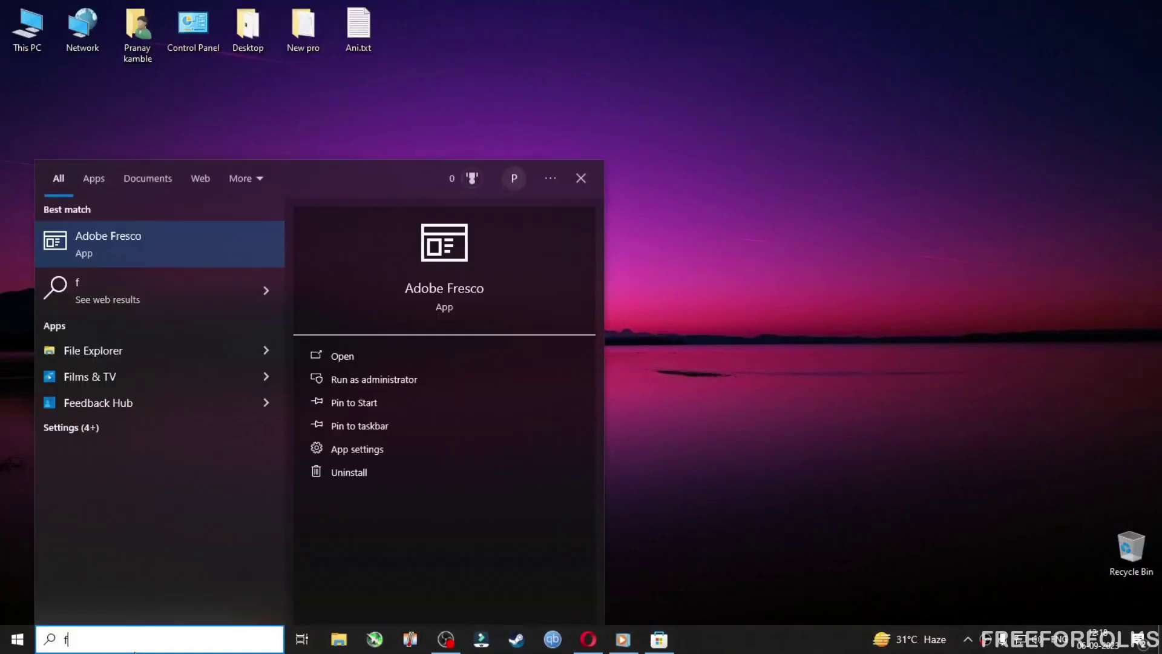
pyautogui.write('res')
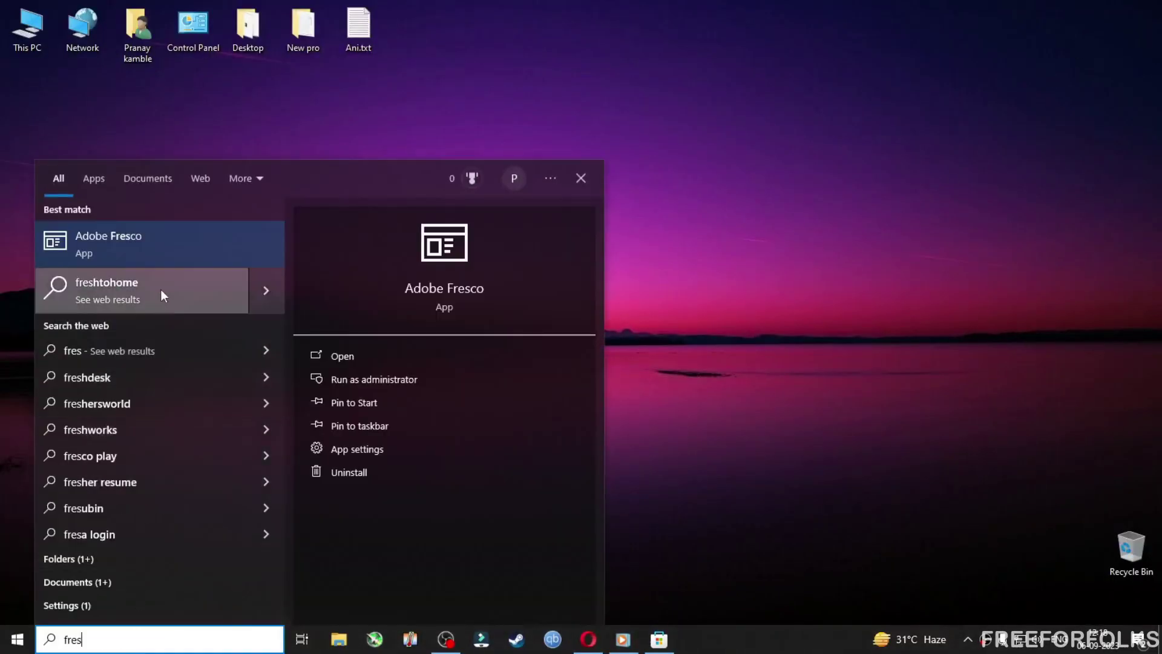
pyautogui.click(174, 256)
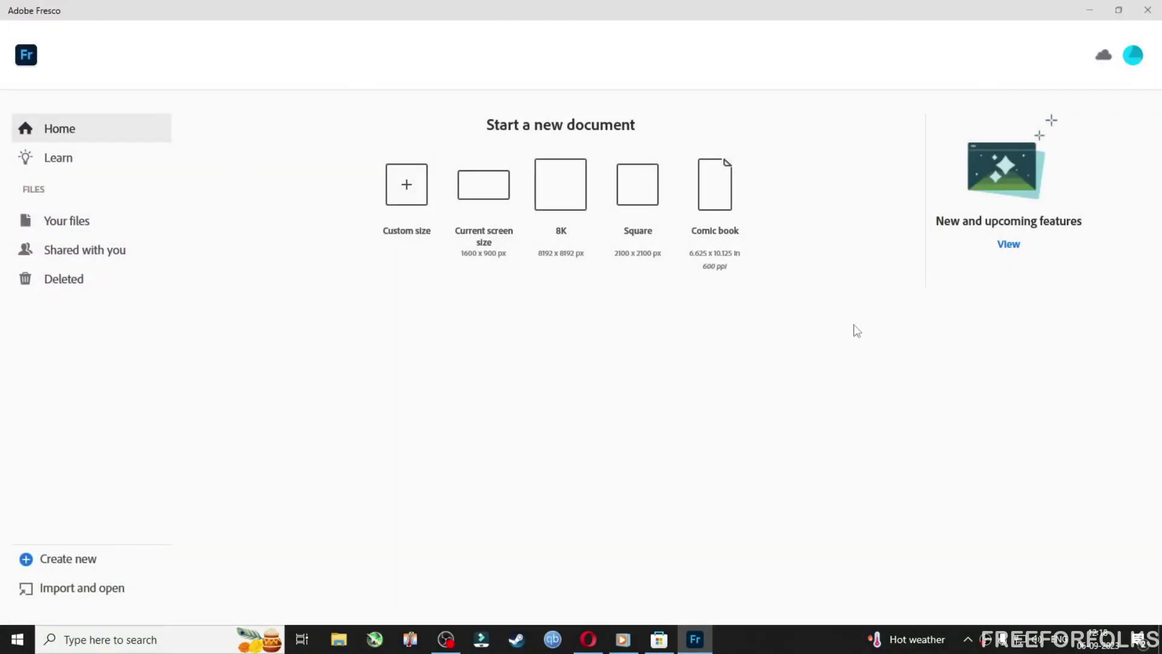
pyautogui.click(1134, 57)
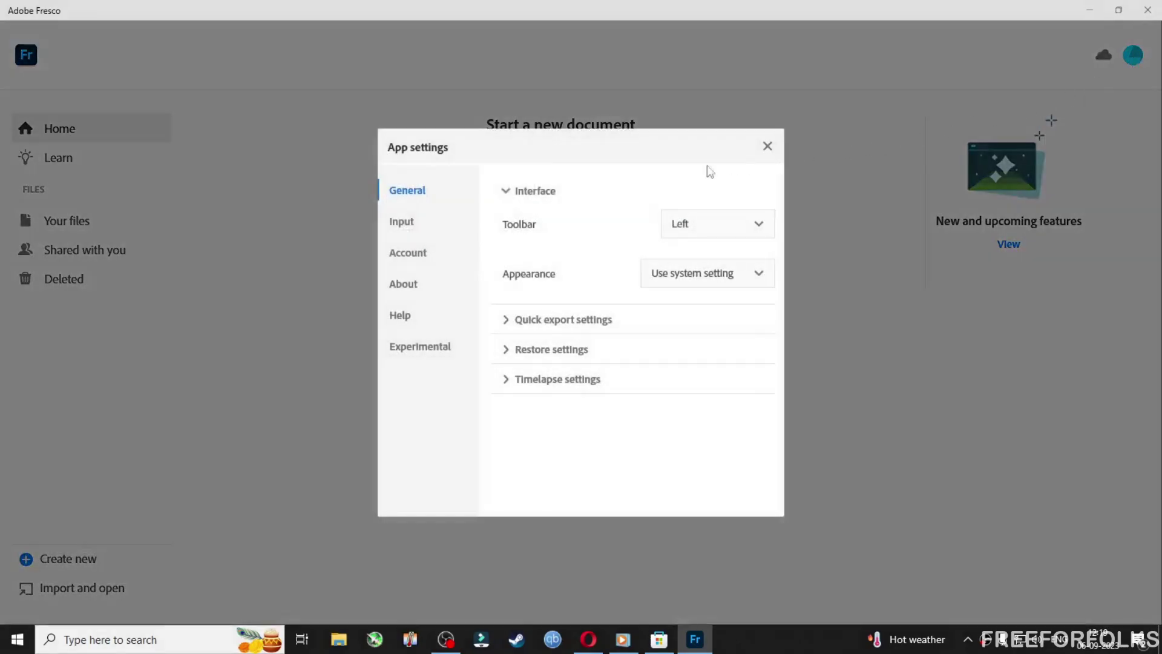
pyautogui.click(759, 224)
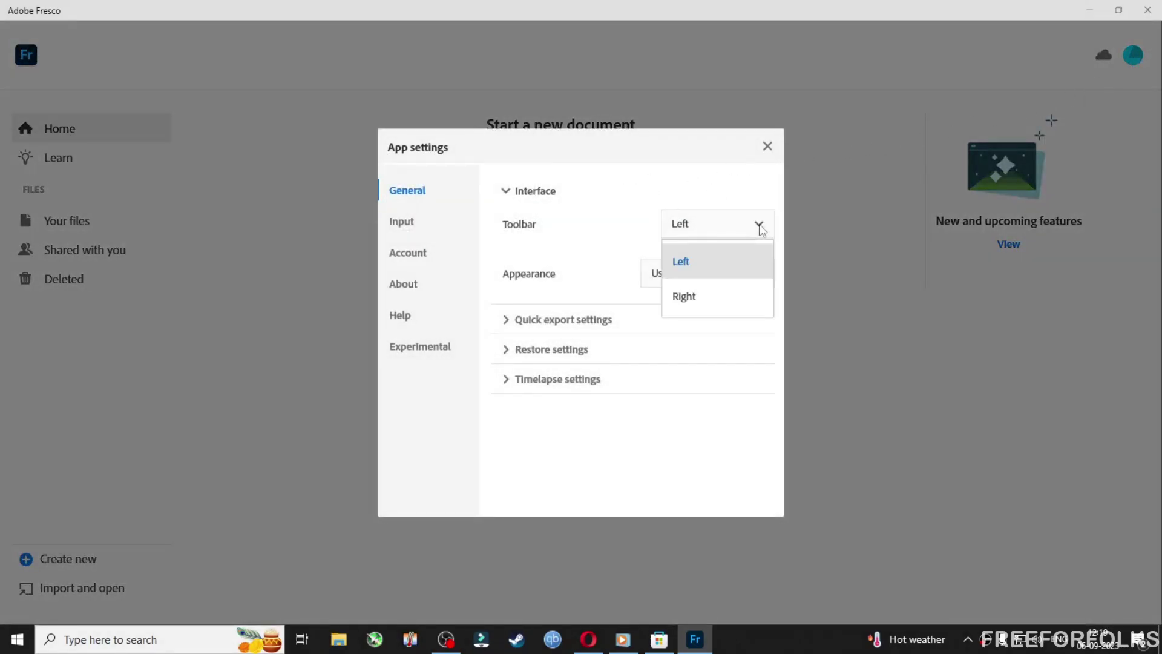
pyautogui.click(759, 227)
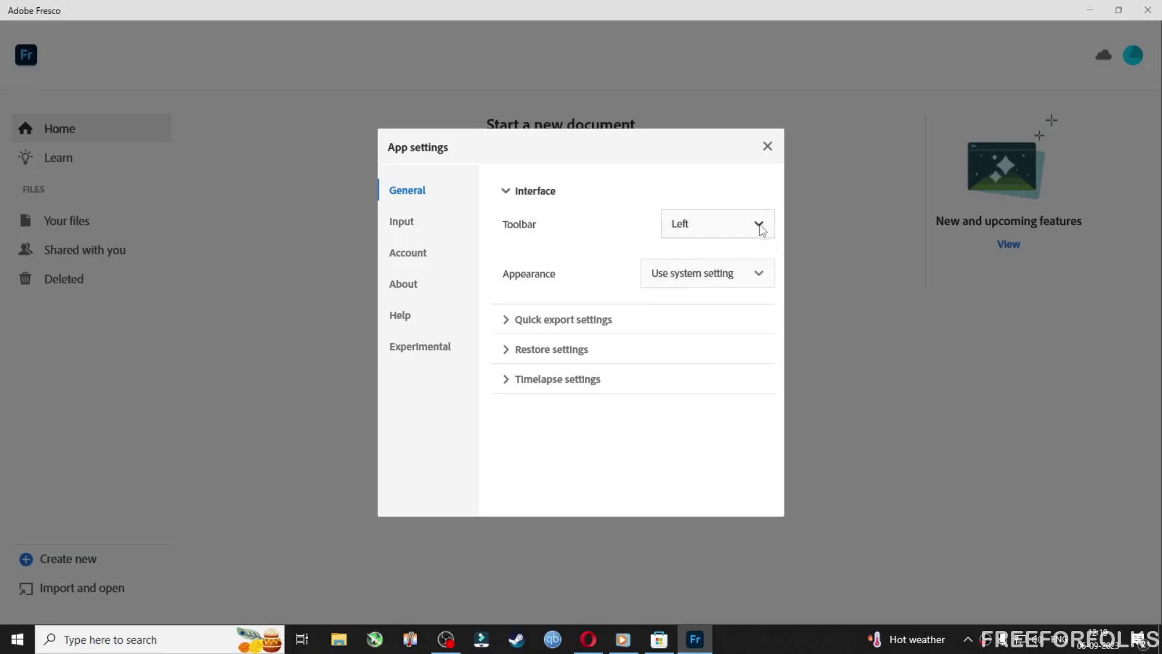
pyautogui.click(759, 278)
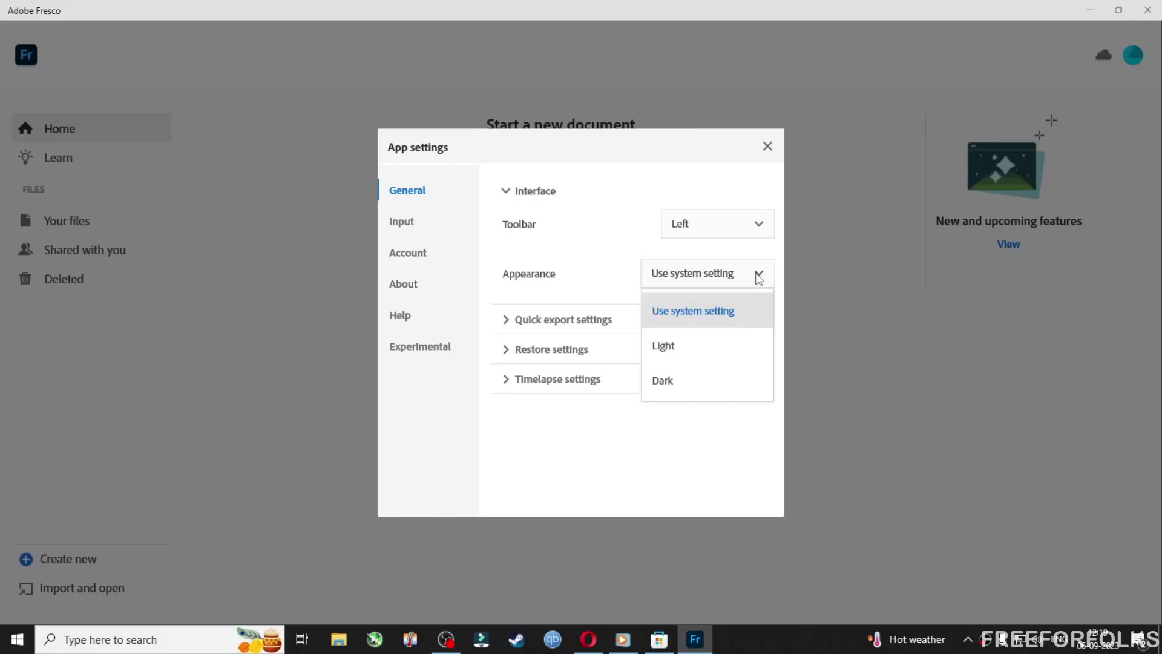
pyautogui.click(761, 277)
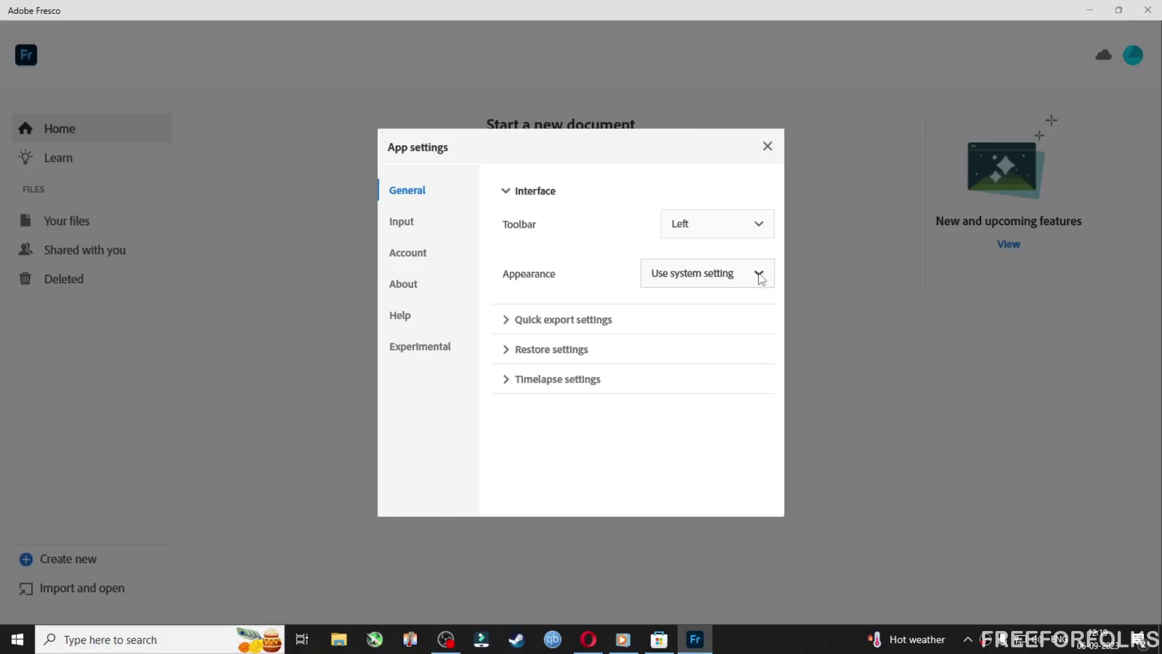
pyautogui.click(507, 321)
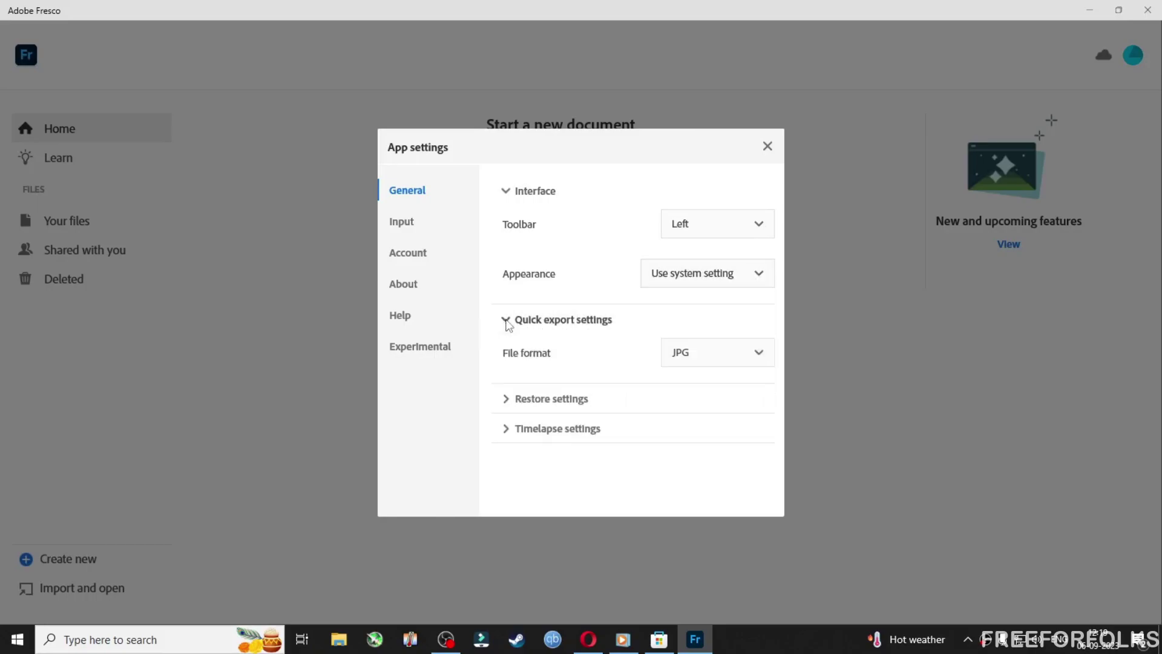
pyautogui.click(759, 353)
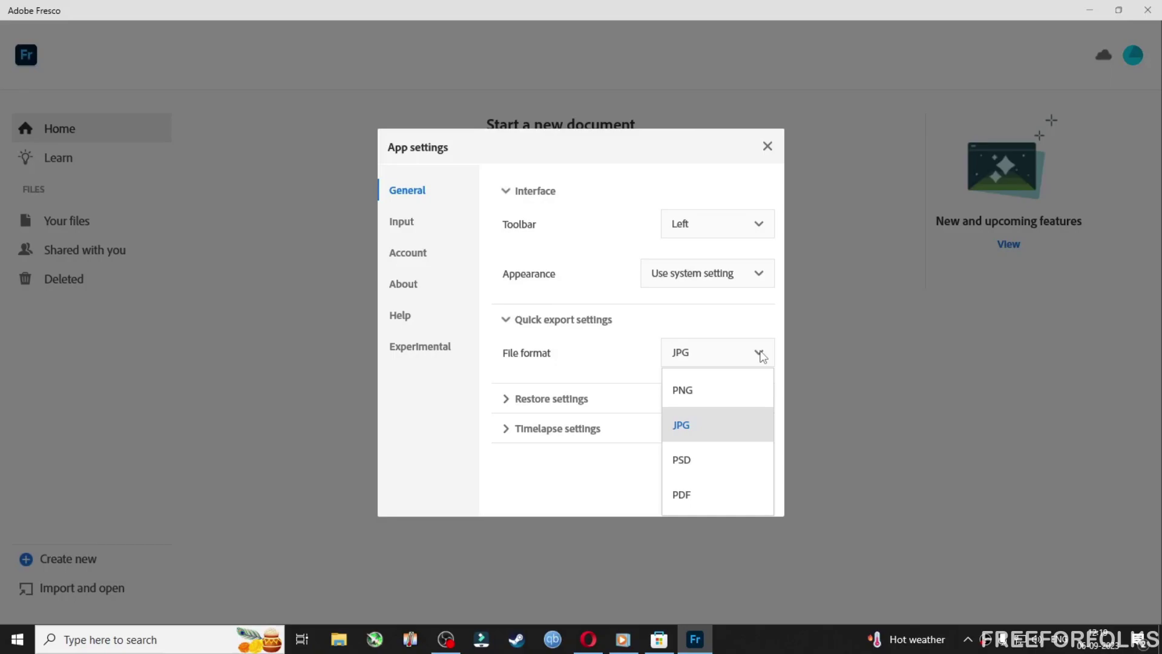
pyautogui.click(760, 354)
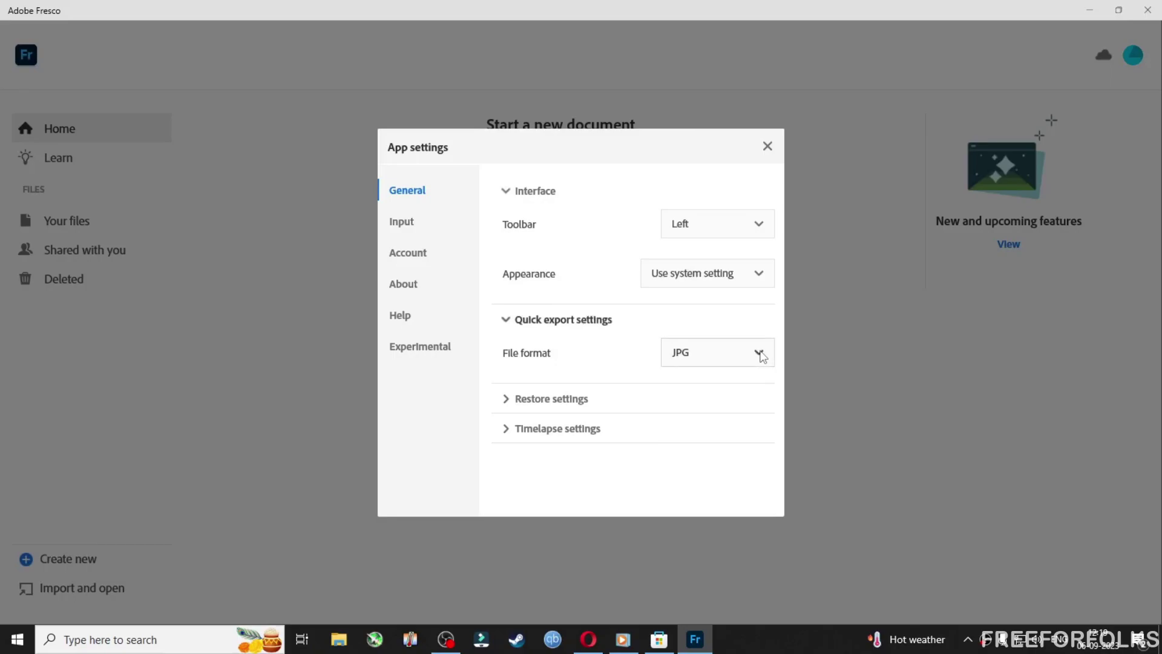
pyautogui.click(509, 430)
pyautogui.scroll(-2, 687, 394)
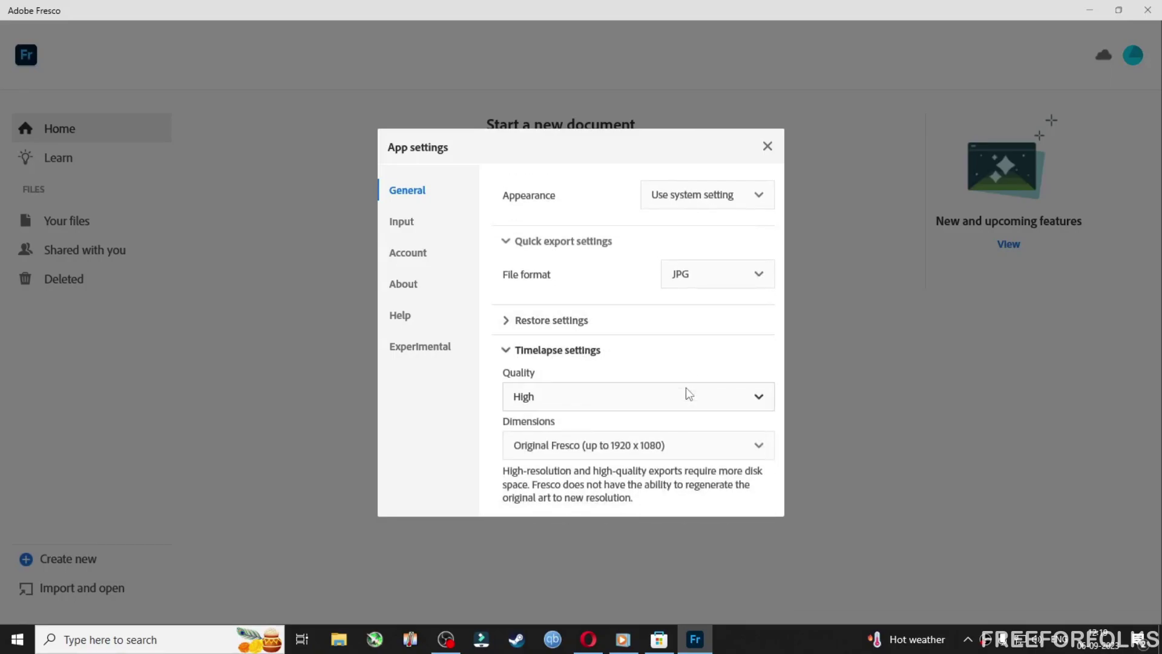
pyautogui.click(761, 399)
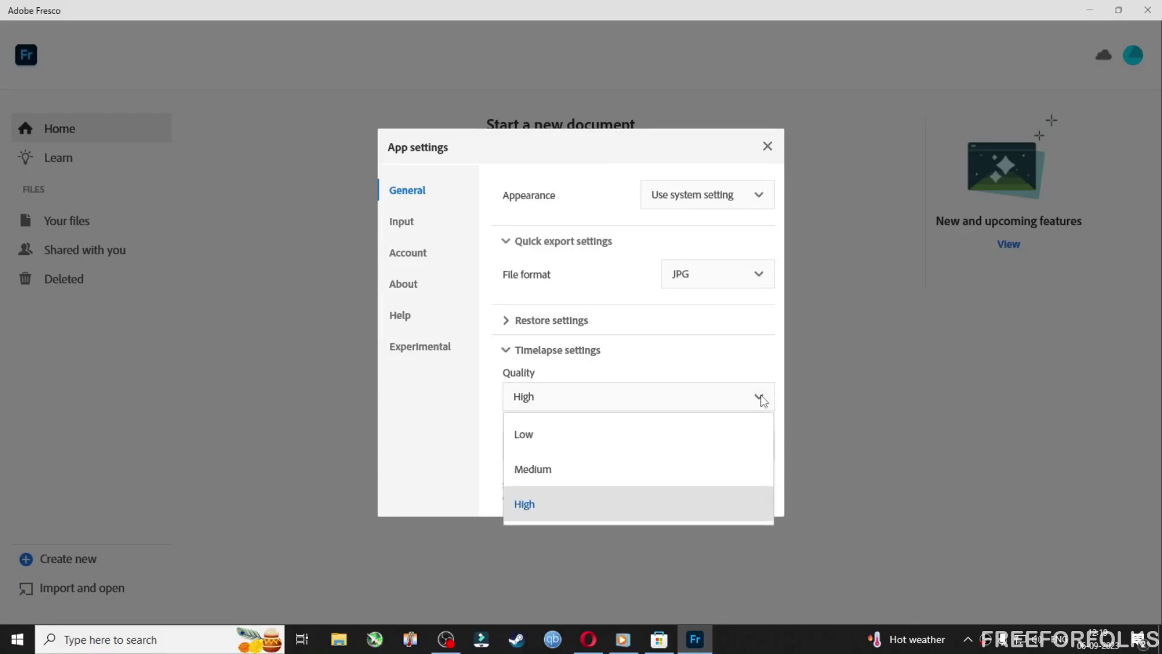
pyautogui.click(761, 399)
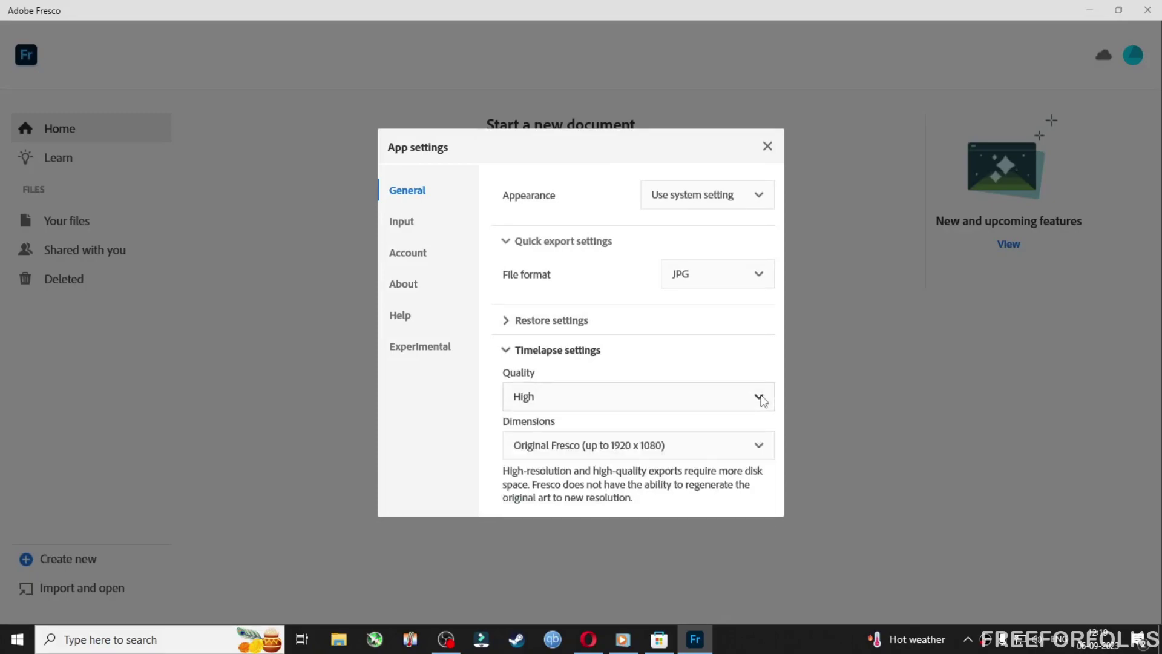
pyautogui.click(760, 446)
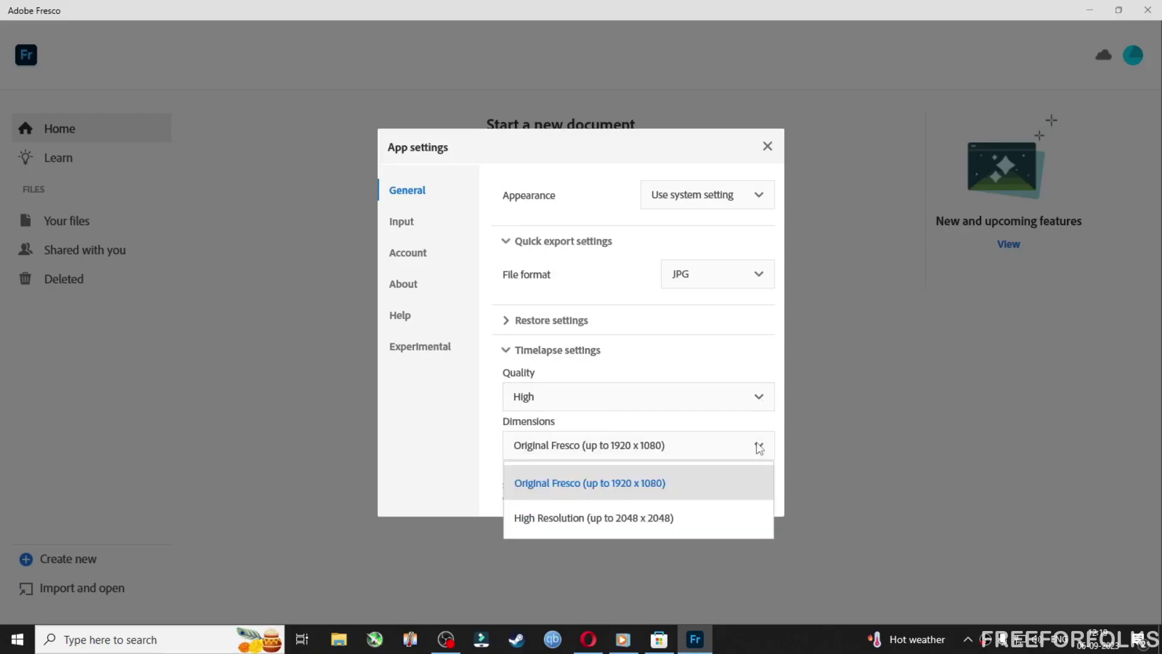
pyautogui.click(759, 448)
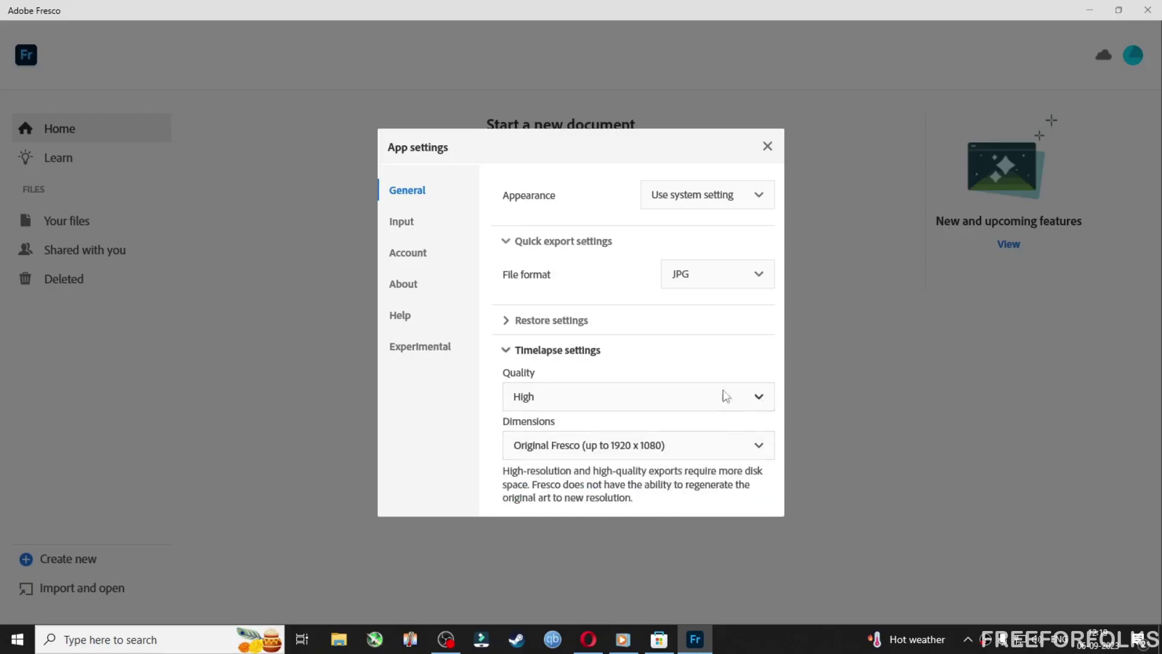
pyautogui.click(767, 148)
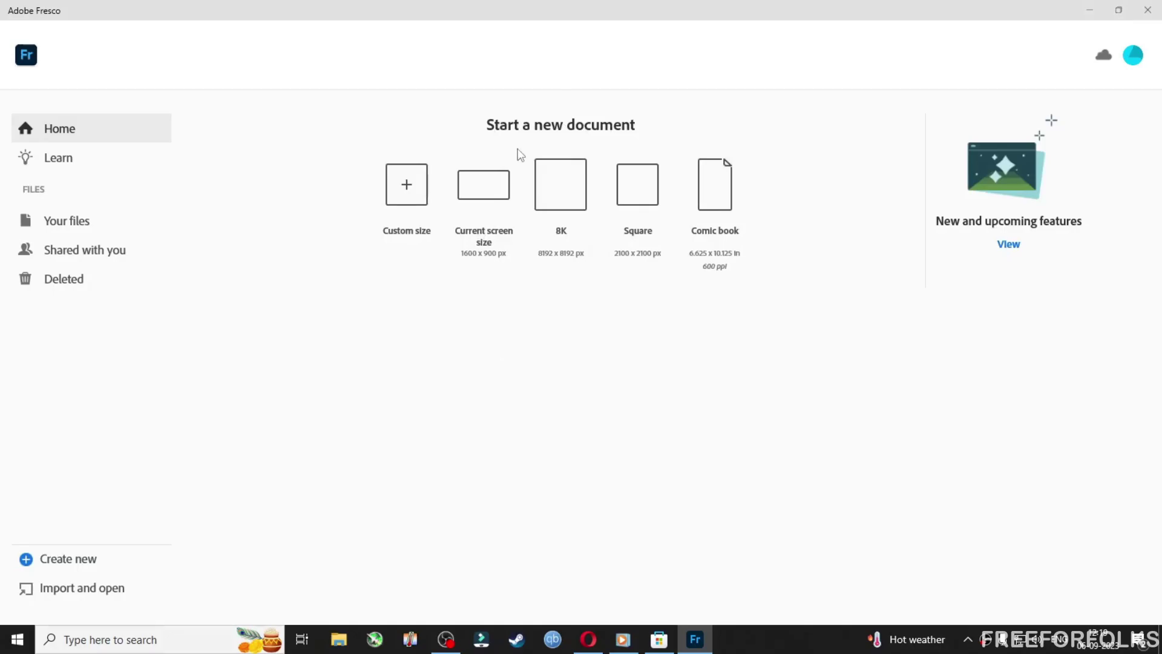
# - Create a custom 1600 × 832 px document in pixels with a white background
pyautogui.click(415, 200)
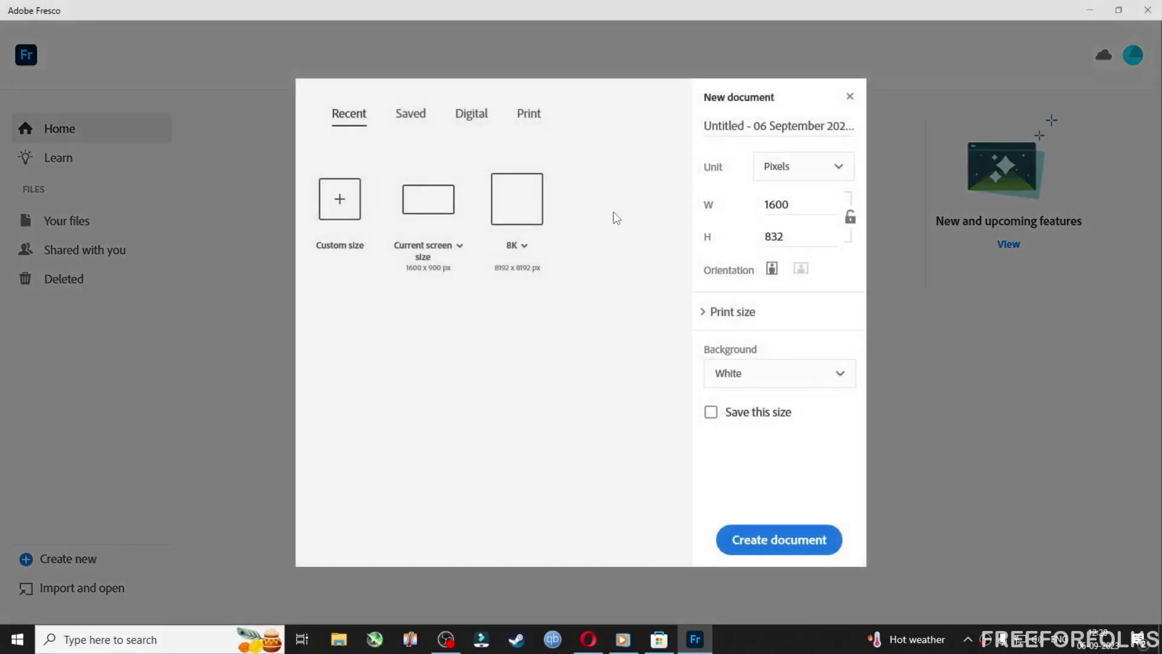
pyautogui.click(838, 167)
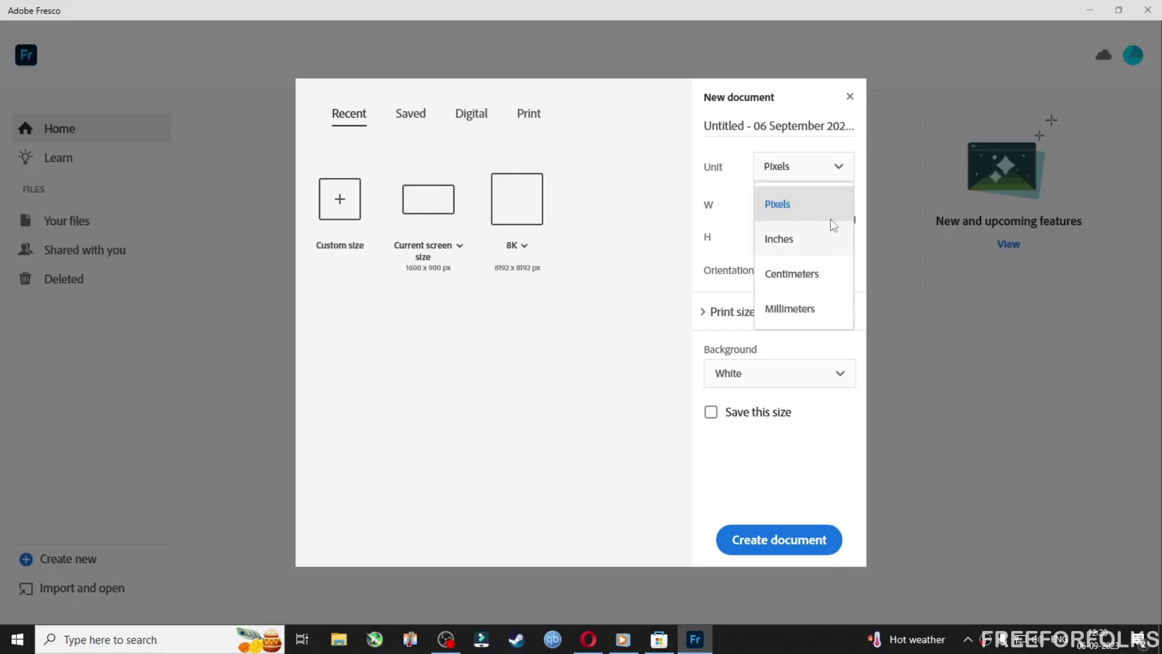
pyautogui.click(841, 171)
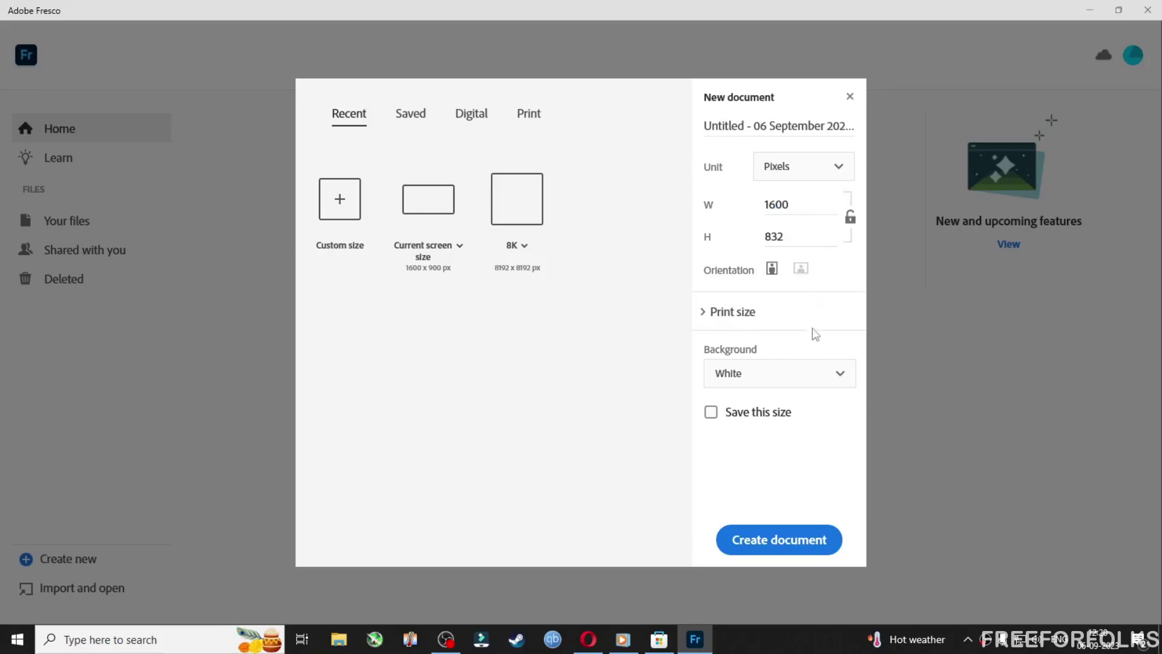
pyautogui.click(840, 376)
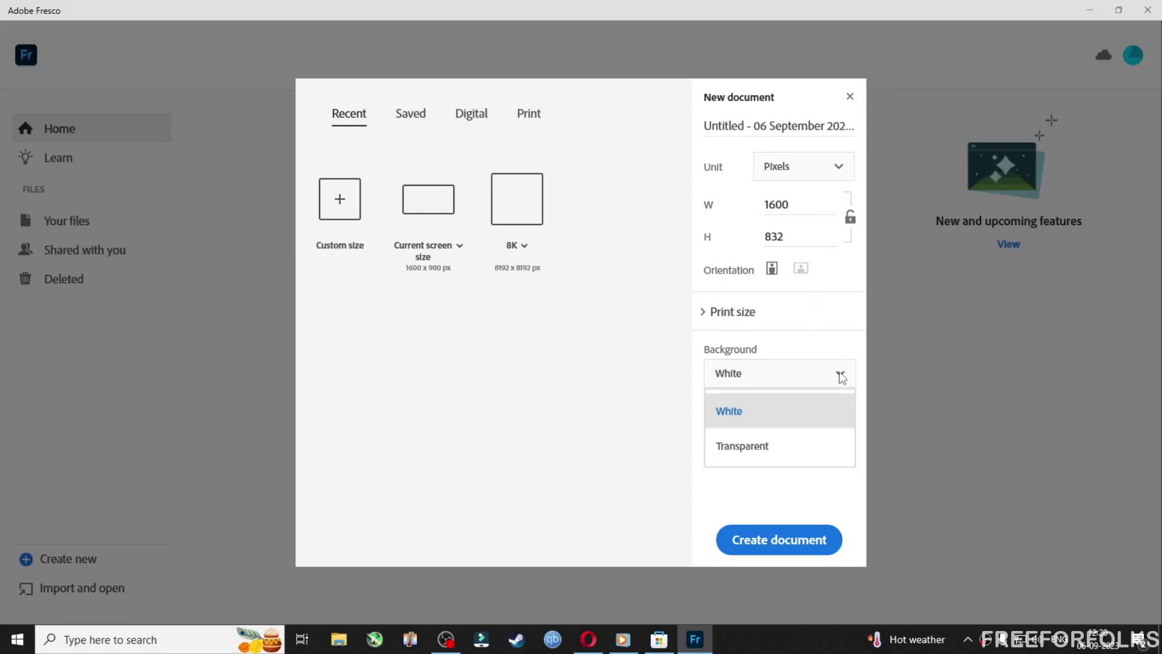
pyautogui.click(841, 377)
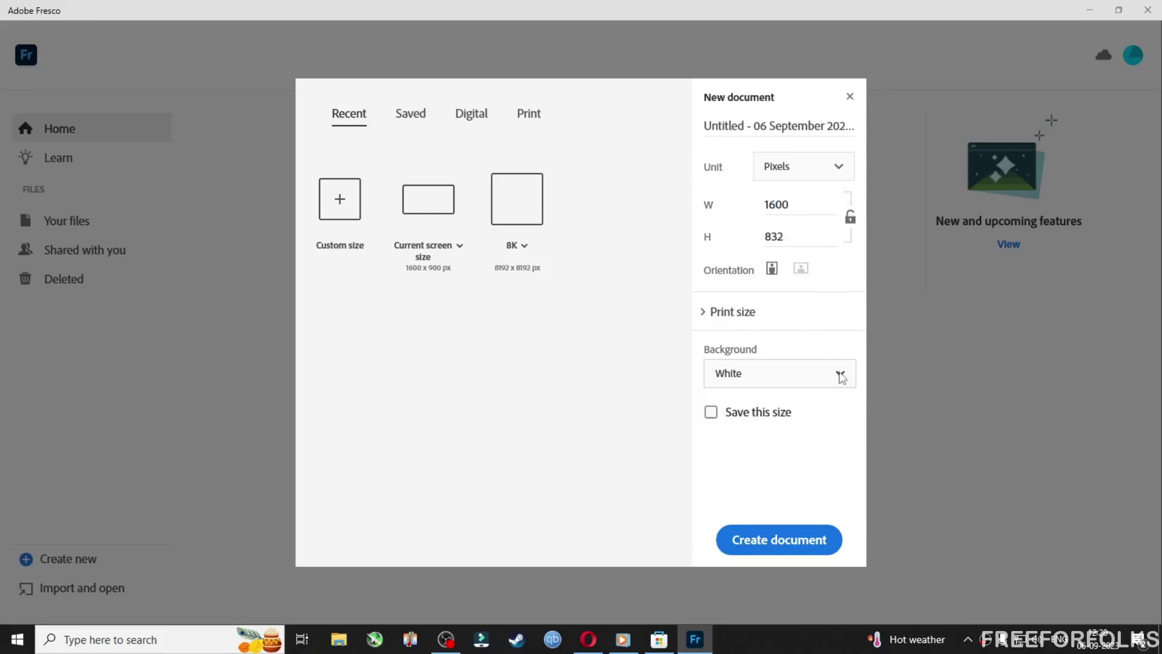
pyautogui.click(475, 119)
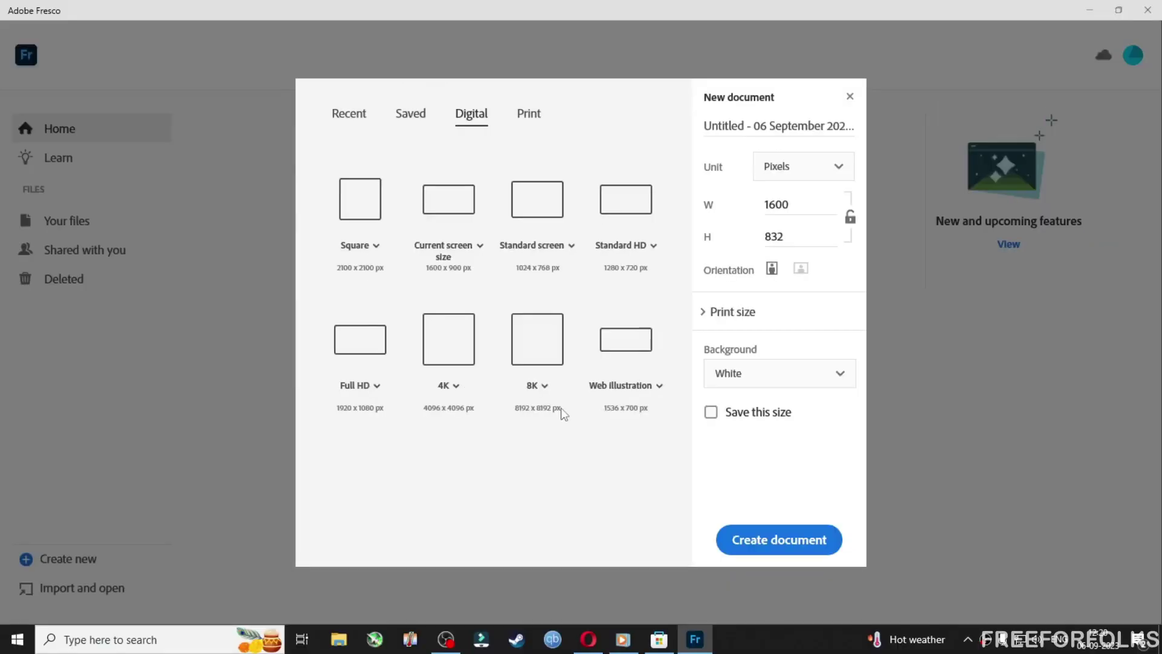
pyautogui.click(450, 210)
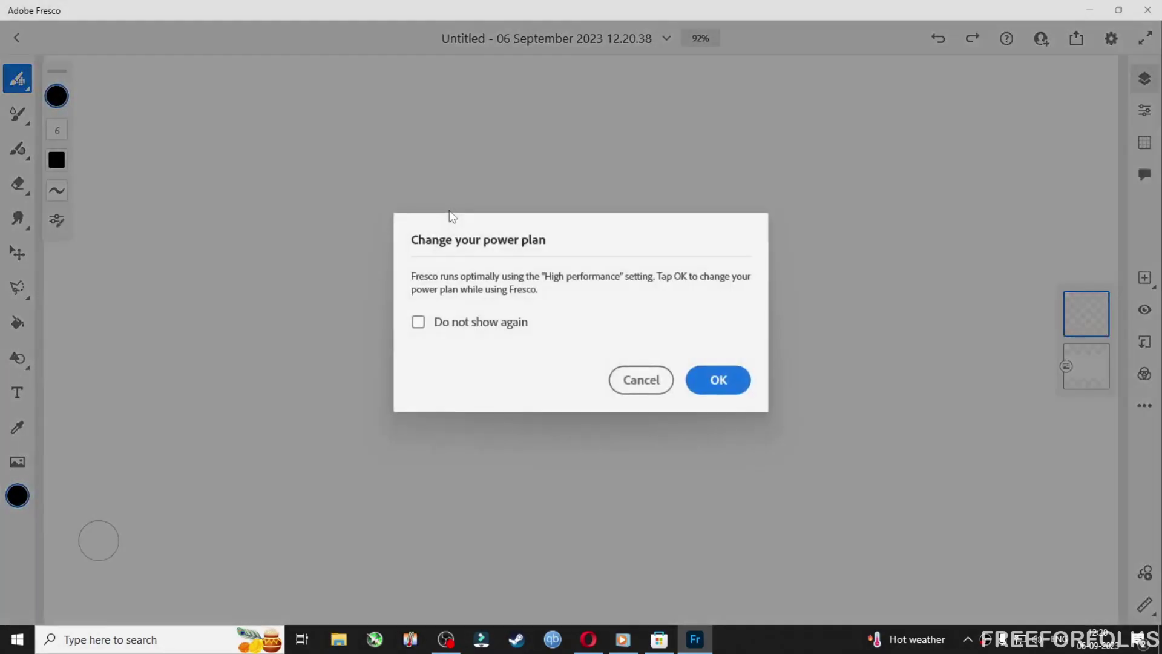
# - Accept the High performance power plan prompt with OK
pyautogui.click(702, 381)
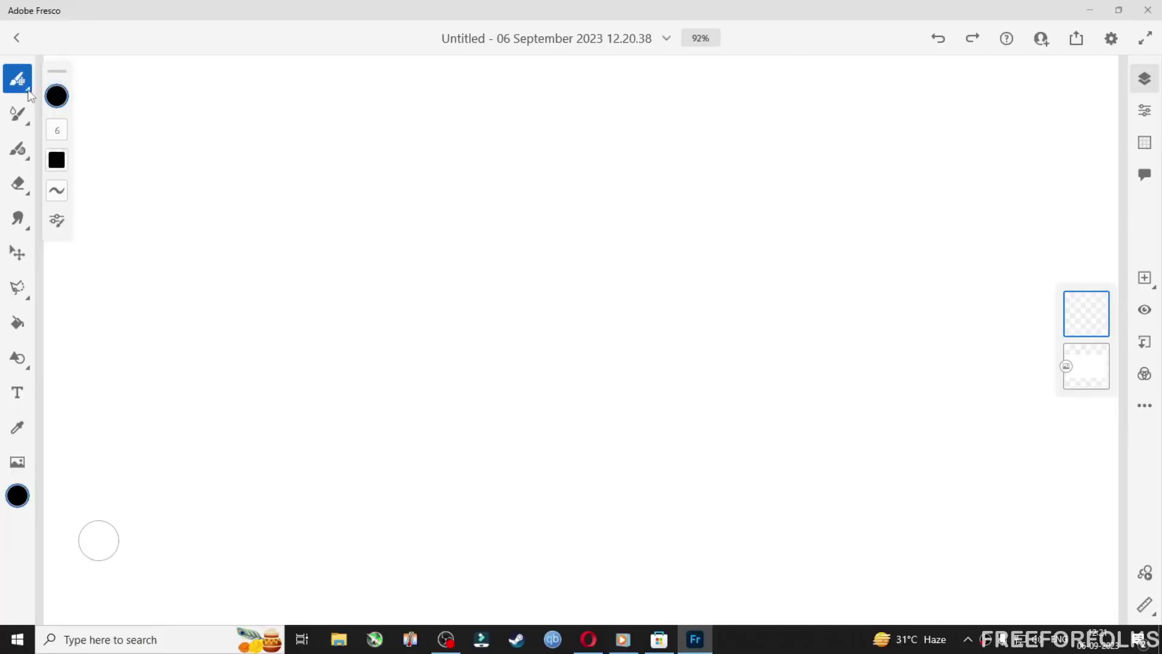
# - Choose the 12 px Hard round brush from the Basic pixel brush category
pyautogui.click(28, 89)
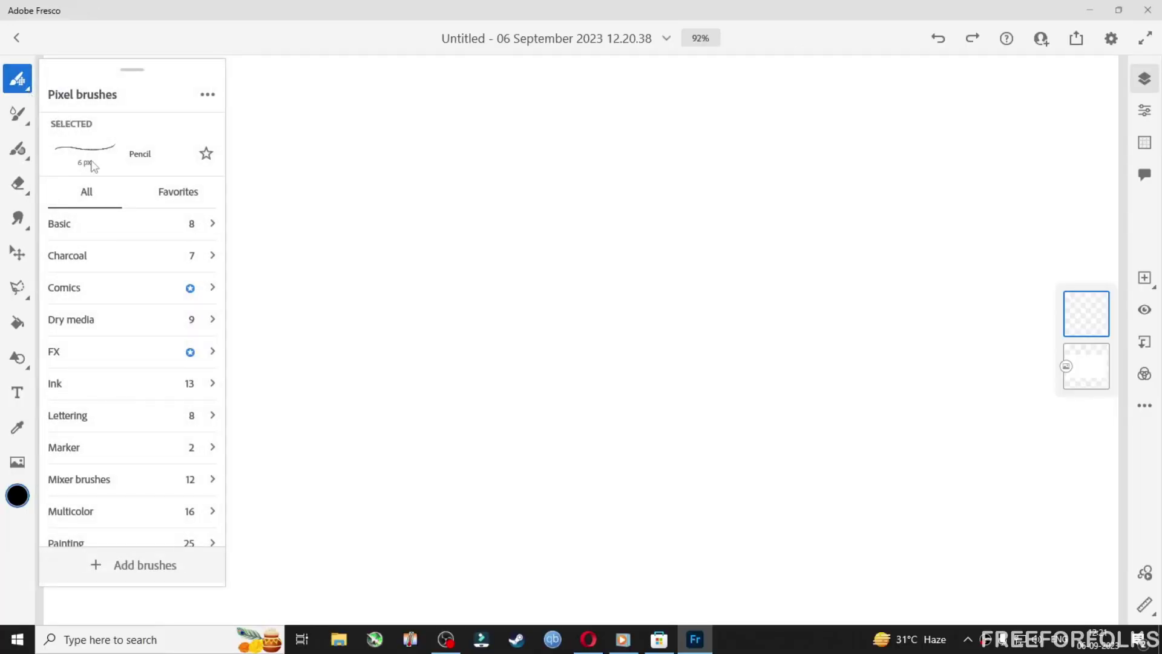
pyautogui.scroll(-2, 137, 339)
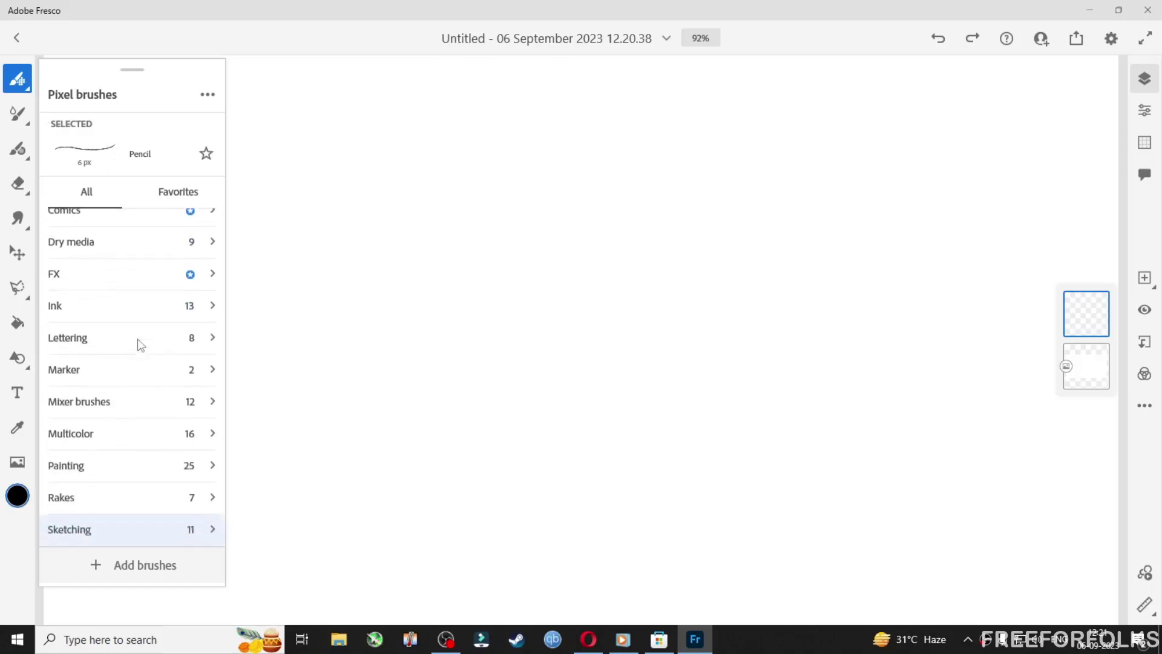
pyautogui.scroll(2, 137, 339)
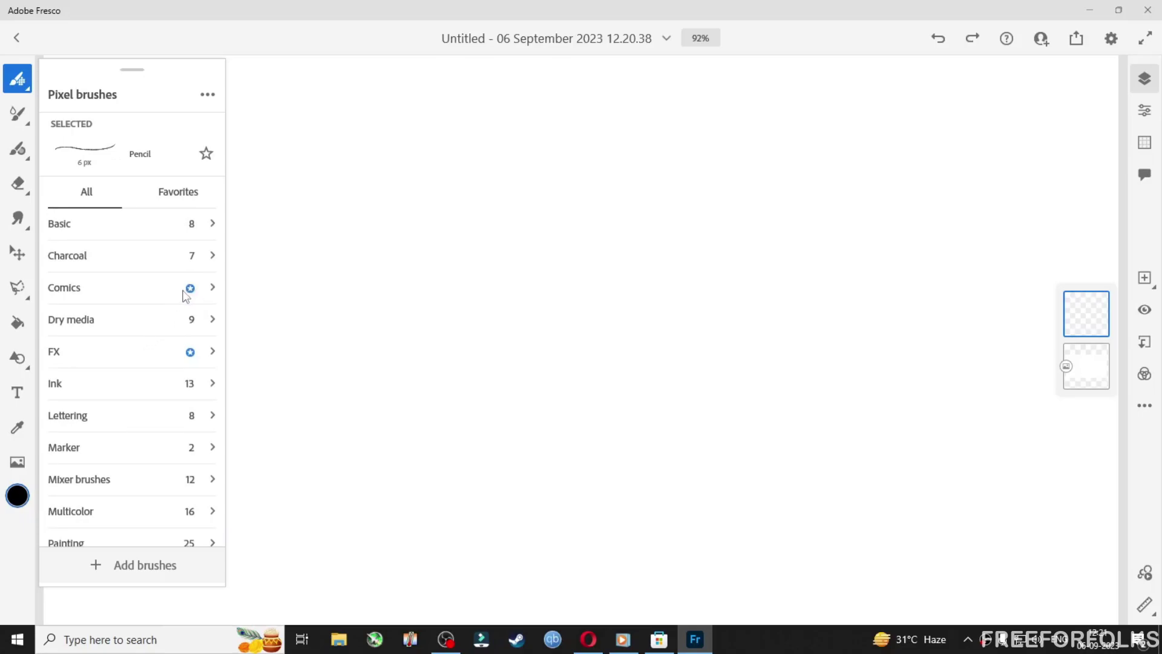
pyautogui.moveTo(189, 293)
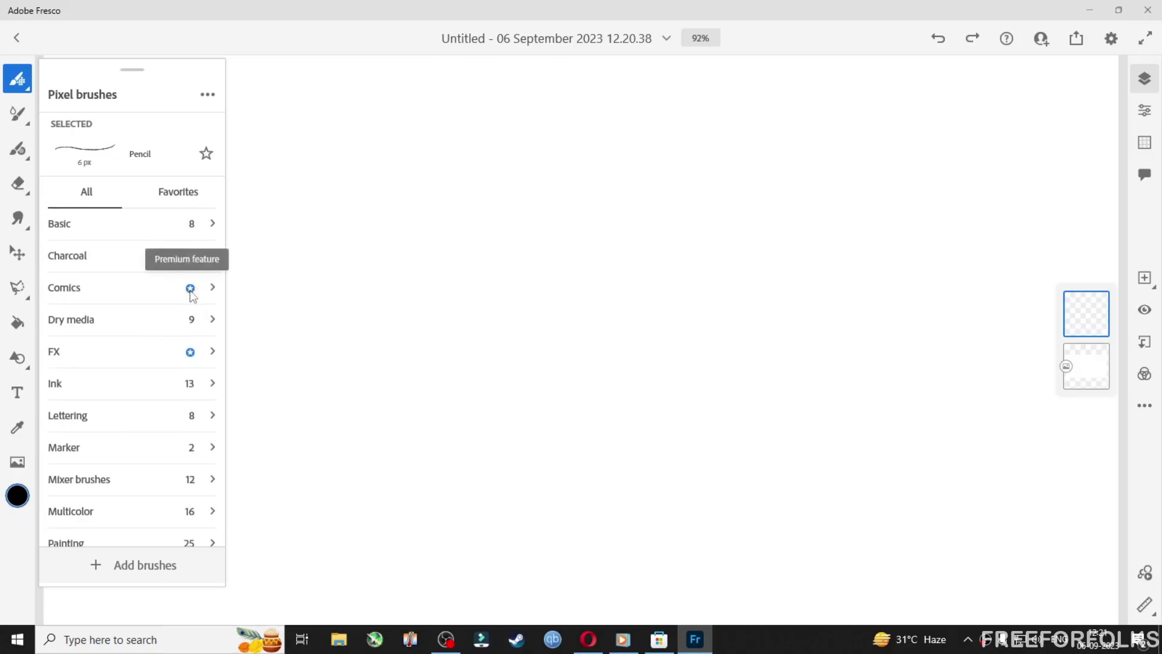
pyautogui.click(141, 227)
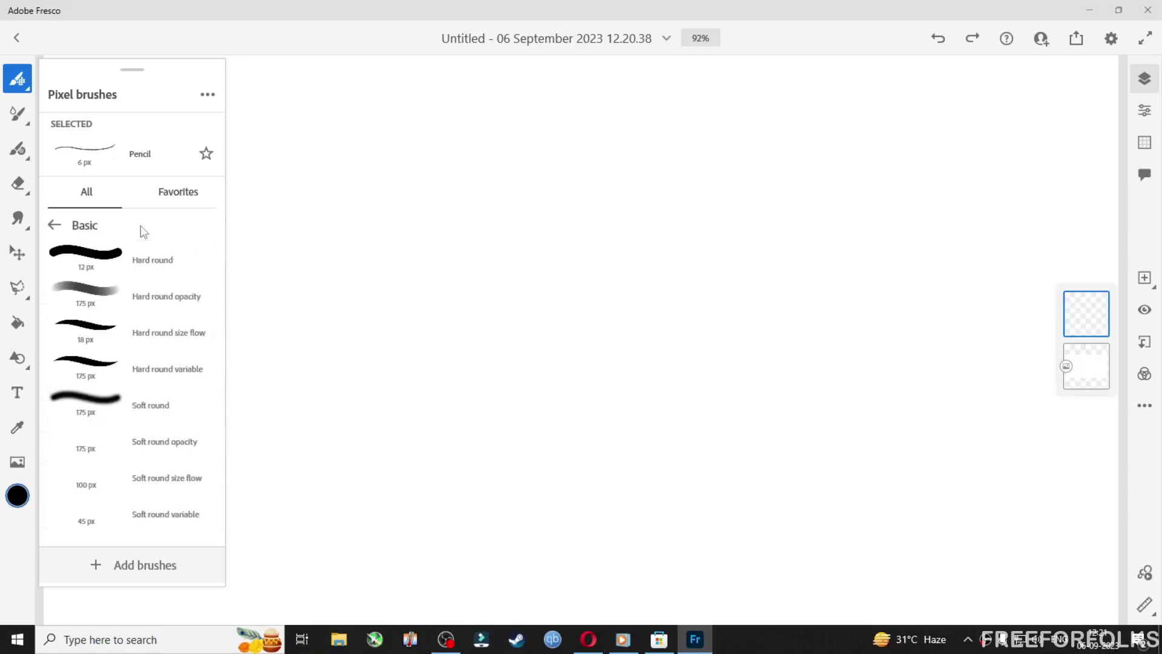
pyautogui.click(145, 264)
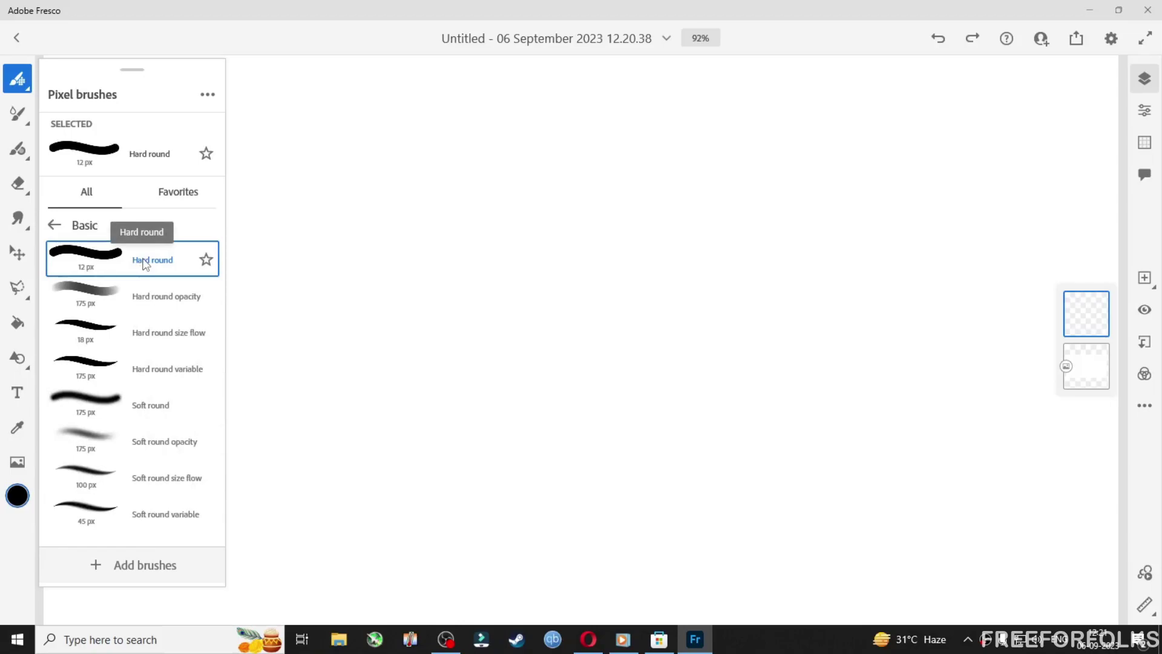
# - Reduce the Hard round brush to size 6 and adjust its flow and smoothing settings
pyautogui.click(29, 91)
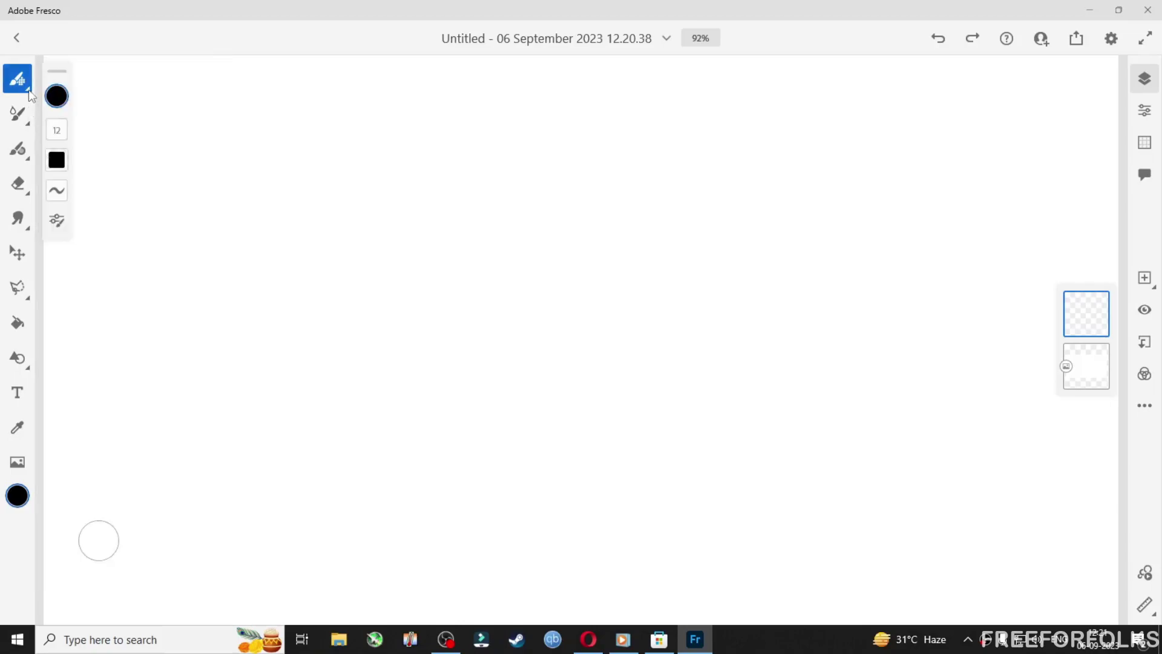
pyautogui.click(58, 98)
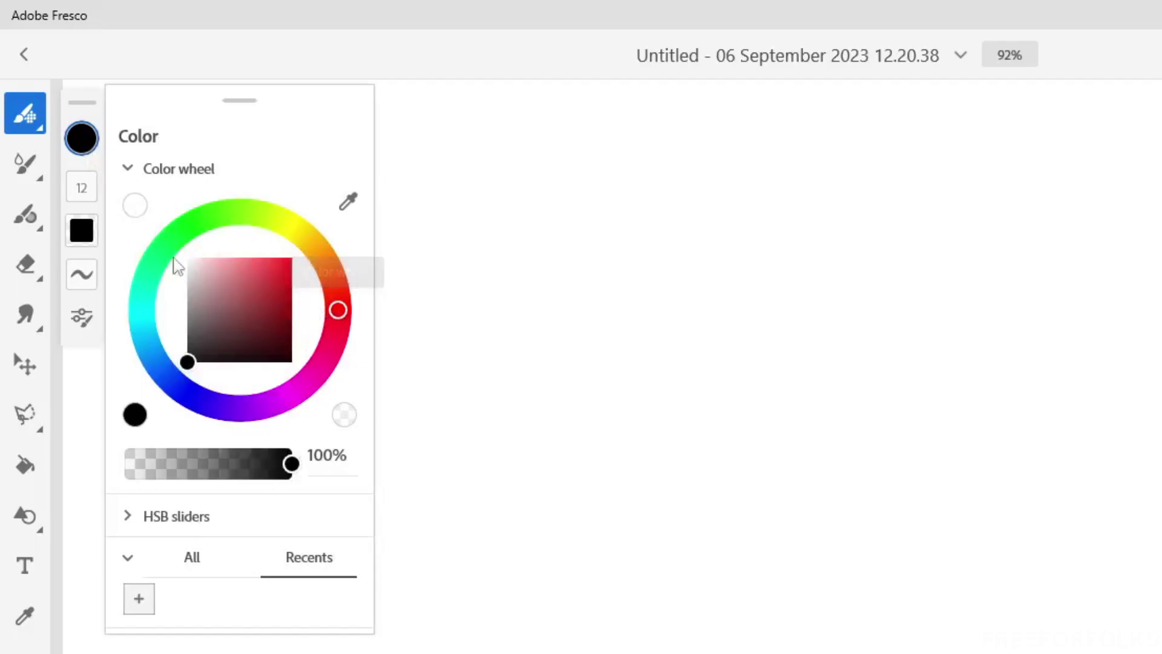
pyautogui.click(86, 193)
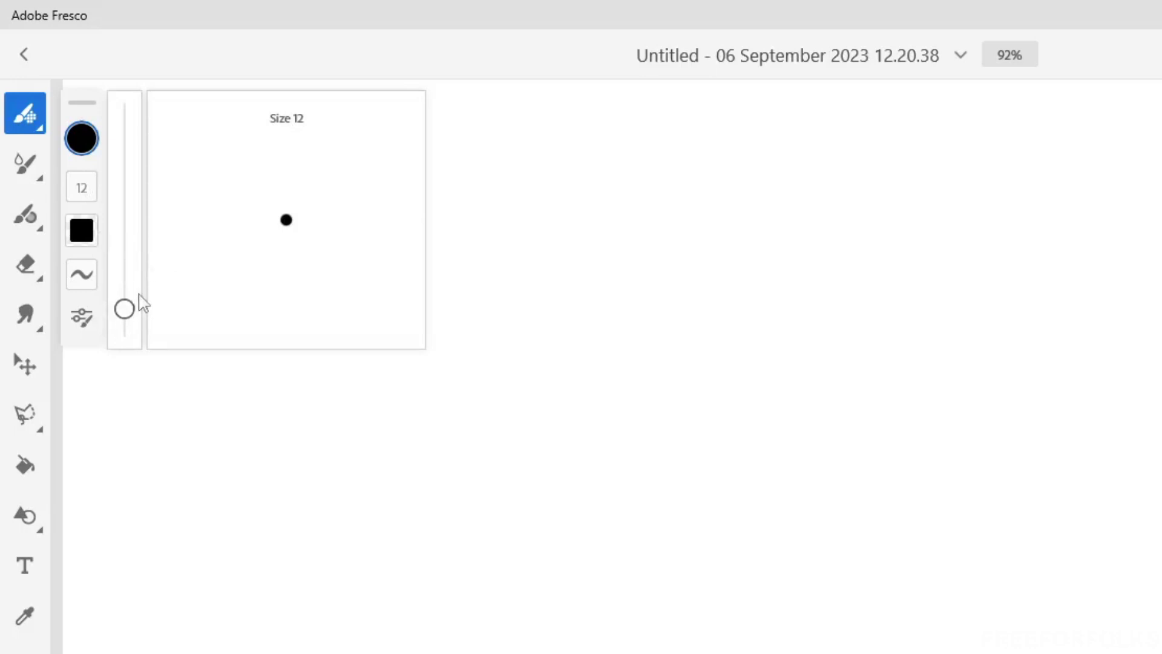
pyautogui.moveTo(124, 311)
pyautogui.mouseDown()
pyautogui.moveTo(125, 271)
pyautogui.moveTo(128, 311)
pyautogui.mouseUp()
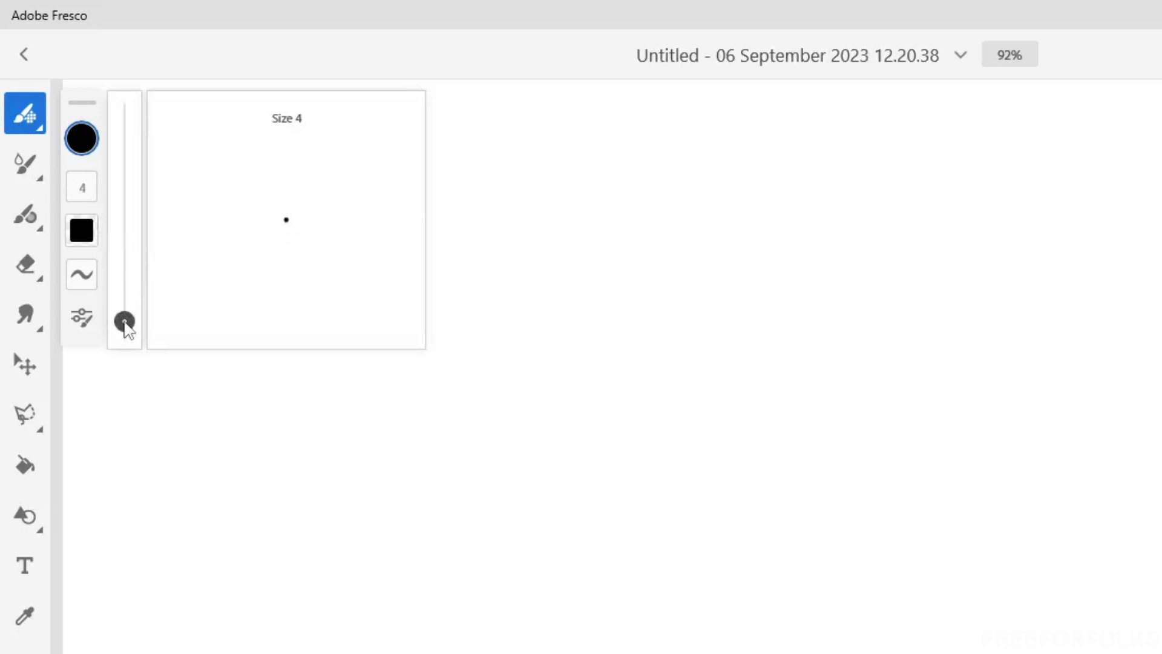
pyautogui.moveTo(124, 321); pyautogui.dragTo(125, 319)
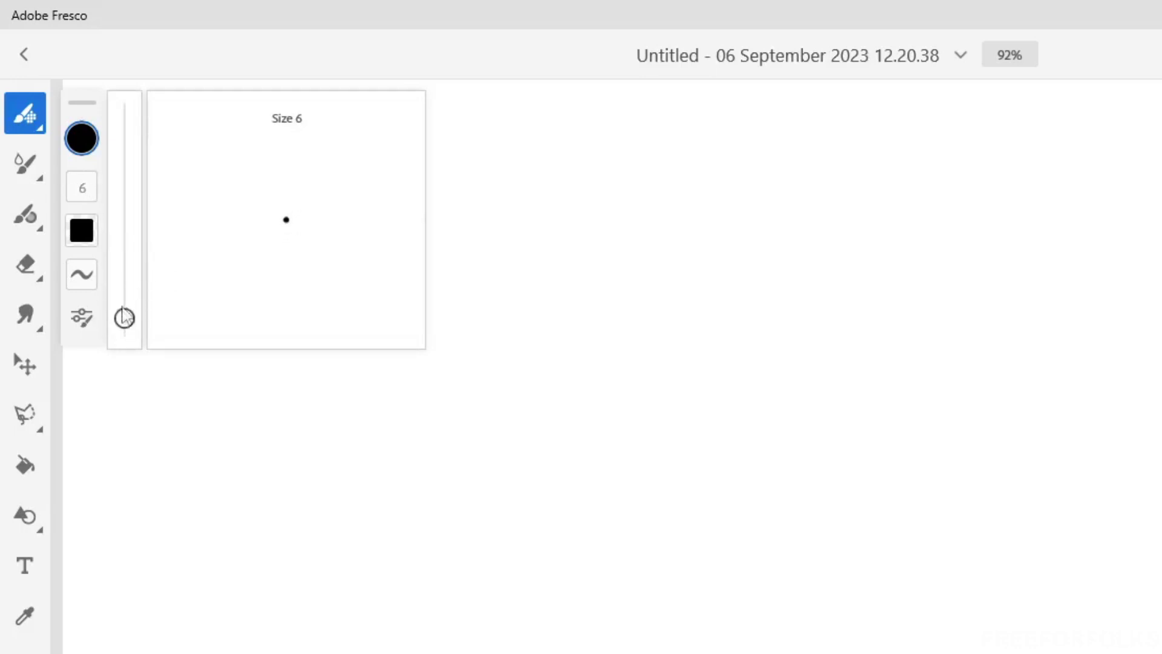
pyautogui.click(90, 239)
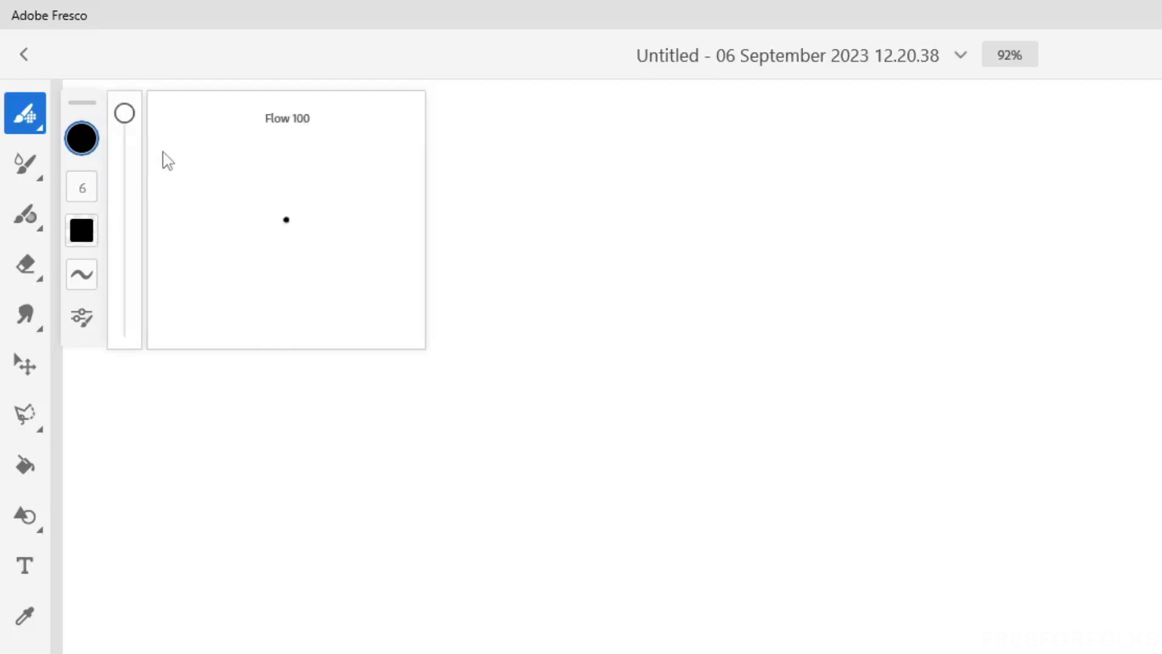
pyautogui.moveTo(122, 117)
pyautogui.mouseDown()
pyautogui.moveTo(140, 293)
pyautogui.moveTo(136, 107)
pyautogui.mouseUp()
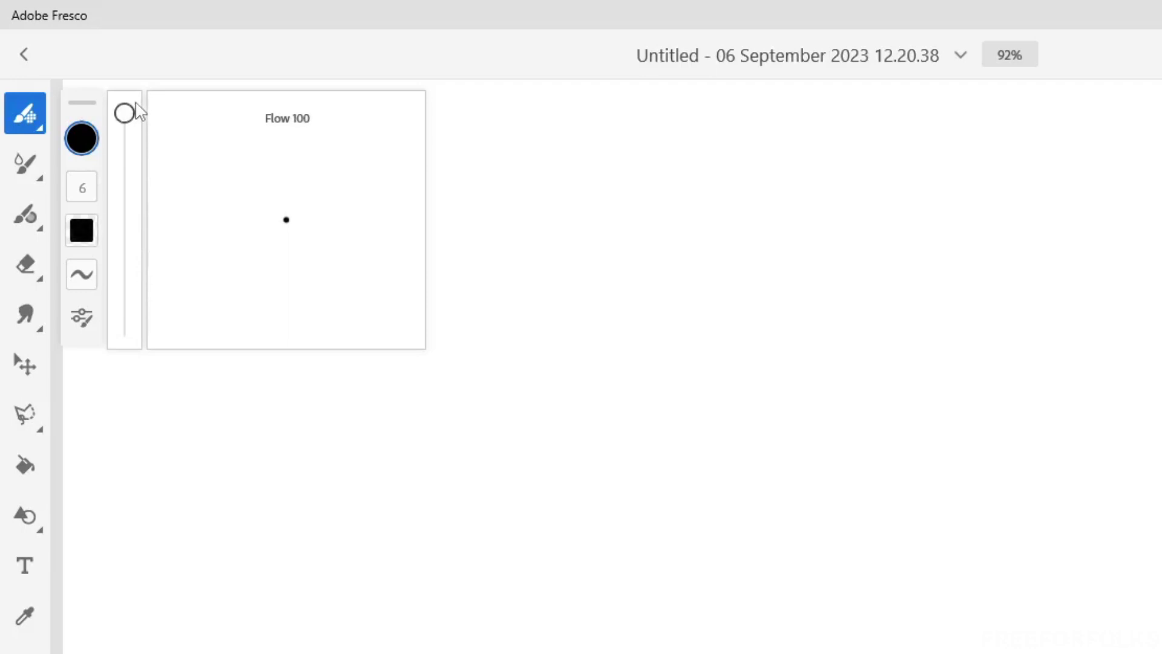
pyautogui.click(92, 284)
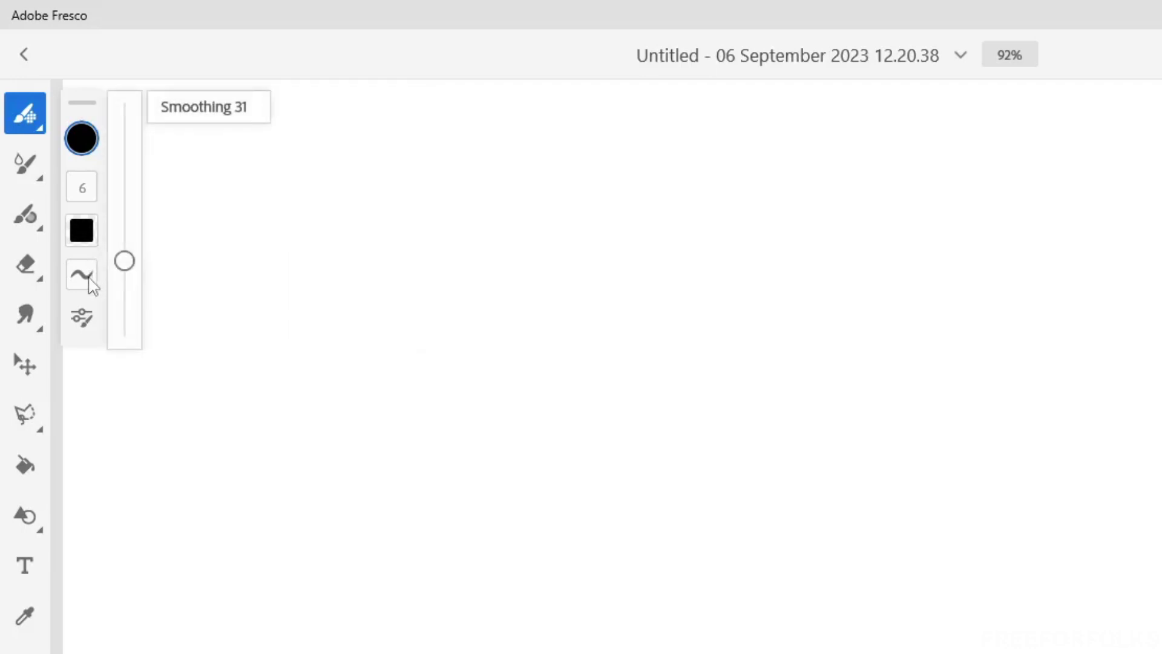
# - Try the brush's hardness and spacing sliders, leaving hardness at 100% and spacing at 0%
pyautogui.click(82, 317)
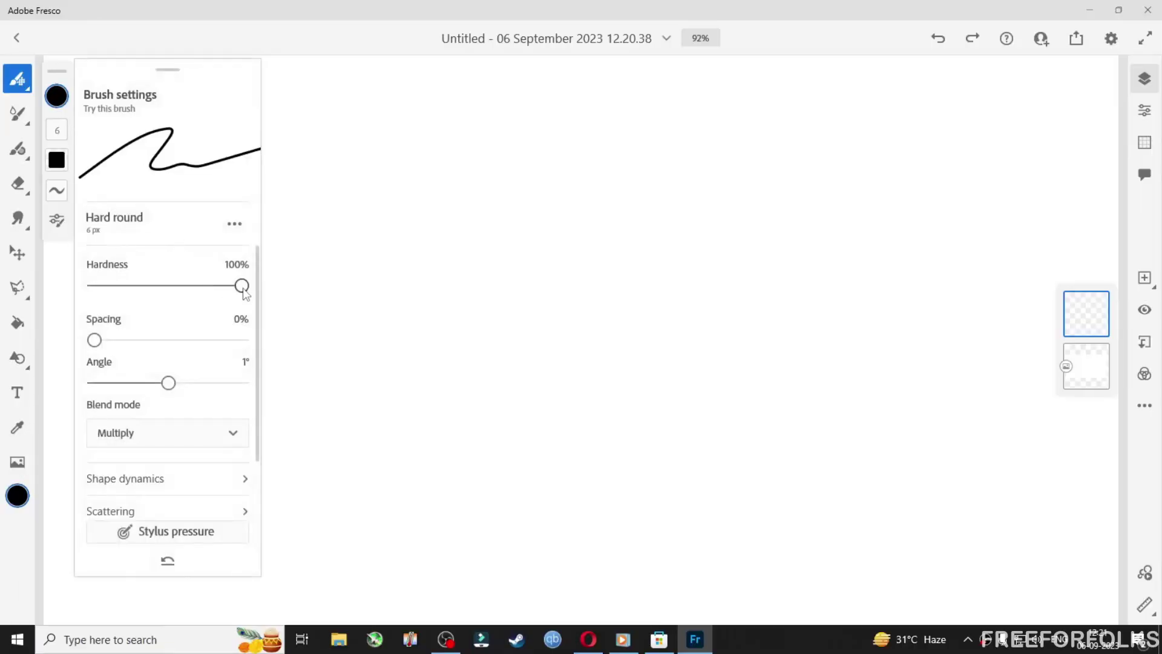
pyautogui.moveTo(242, 285)
pyautogui.mouseDown()
pyautogui.moveTo(95, 285)
pyautogui.moveTo(261, 288)
pyautogui.mouseUp()
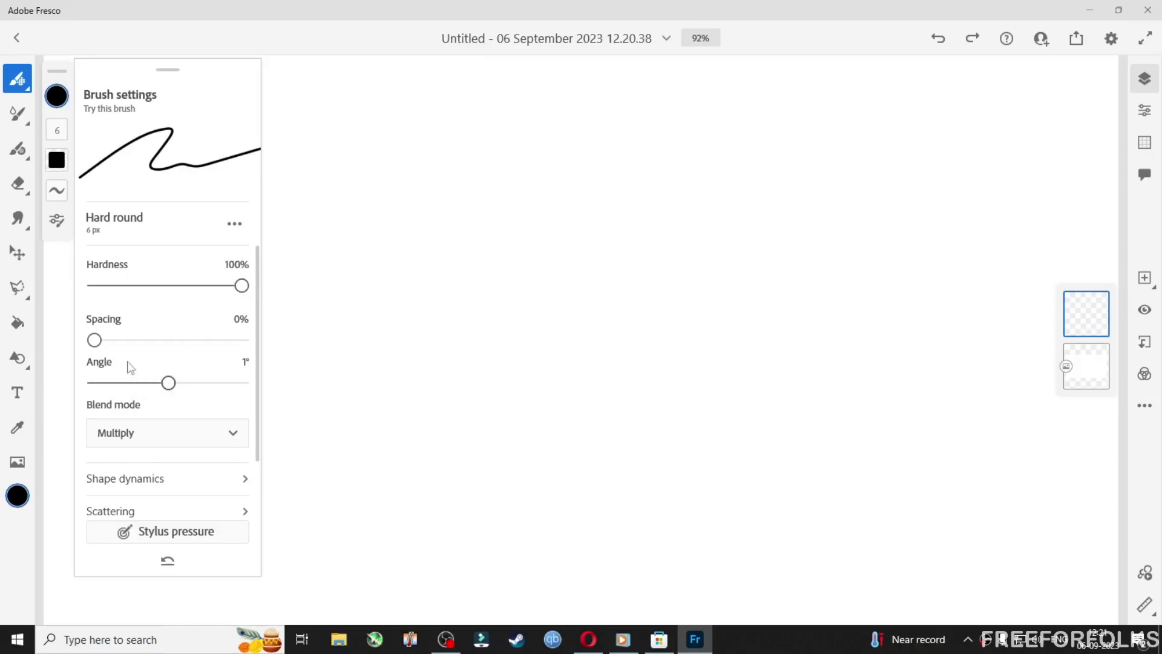
pyautogui.moveTo(93, 339)
pyautogui.mouseDown()
pyautogui.moveTo(223, 341)
pyautogui.moveTo(68, 345)
pyautogui.mouseUp()
# - Sketch the figure's round head, two eye dots, smile, arms, body and legs in black
pyautogui.click(25, 84)
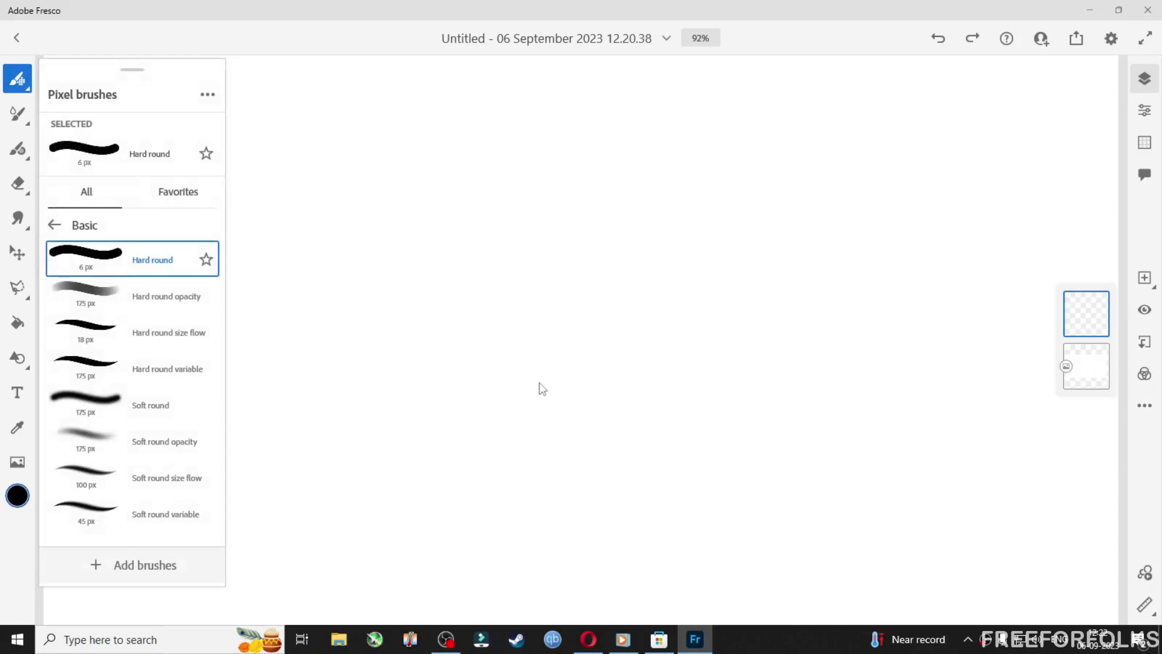
pyautogui.moveTo(547, 394)
pyautogui.mouseDown()
pyautogui.moveTo(523, 380)
pyautogui.moveTo(565, 343)
pyautogui.moveTo(548, 413)
pyautogui.moveTo(502, 431)
pyautogui.moveTo(498, 525)
pyautogui.moveTo(509, 540)
pyautogui.moveTo(540, 444)
pyautogui.moveTo(541, 539)
pyautogui.moveTo(604, 542)
pyautogui.moveTo(607, 456)
pyautogui.moveTo(645, 515)
pyautogui.moveTo(648, 444)
pyautogui.moveTo(576, 401)
pyautogui.mouseUp()
pyautogui.click(543, 361)
pyautogui.click(563, 363)
pyautogui.moveTo(544, 541)
pyautogui.mouseDown()
pyautogui.moveTo(531, 624)
pyautogui.moveTo(569, 597)
pyautogui.moveTo(580, 618)
pyautogui.moveTo(610, 627)
pyautogui.moveTo(612, 545)
pyautogui.mouseUp()
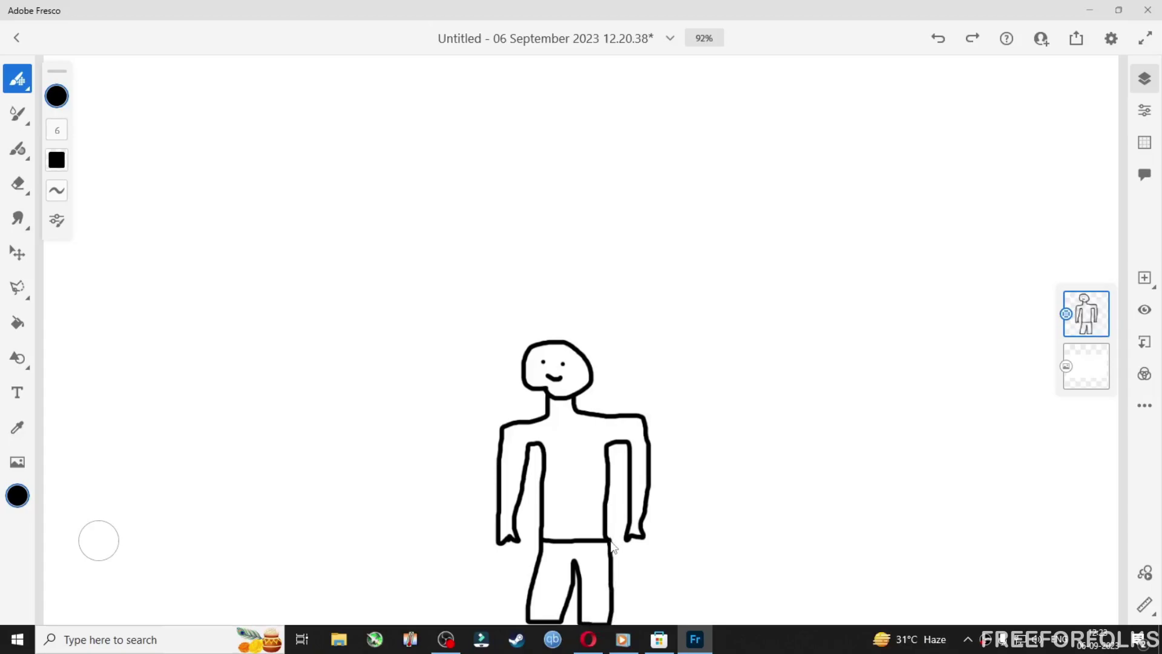
# - Select the Watercolor wet spatter live brush from the Watercolor category
pyautogui.click(30, 127)
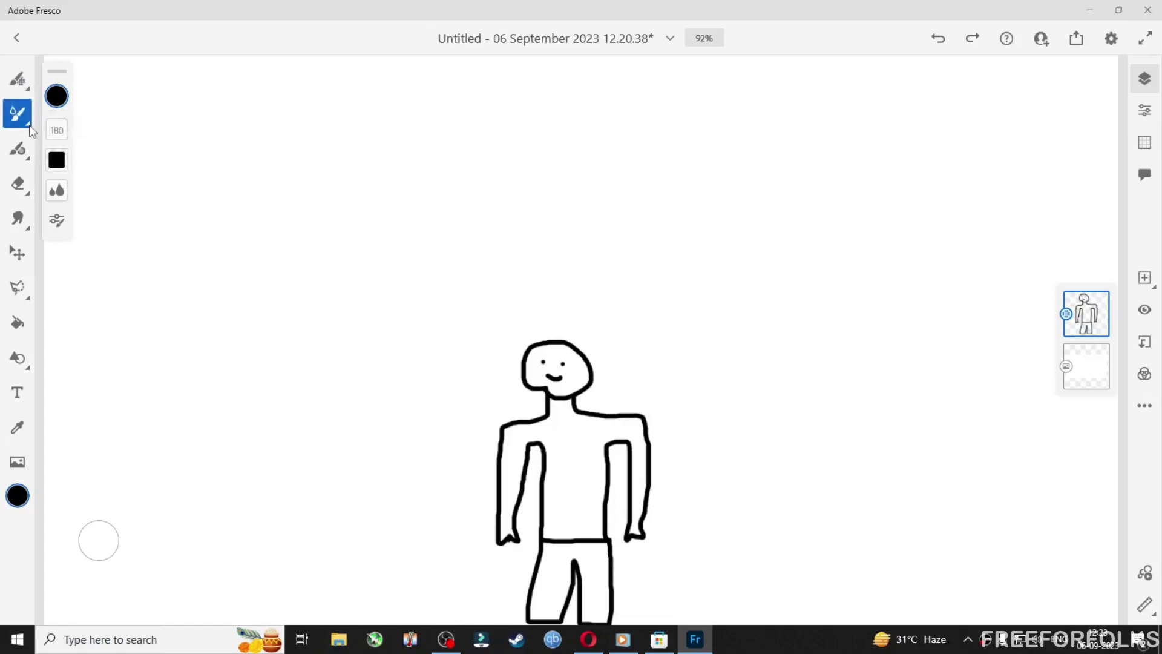
pyautogui.click(31, 128)
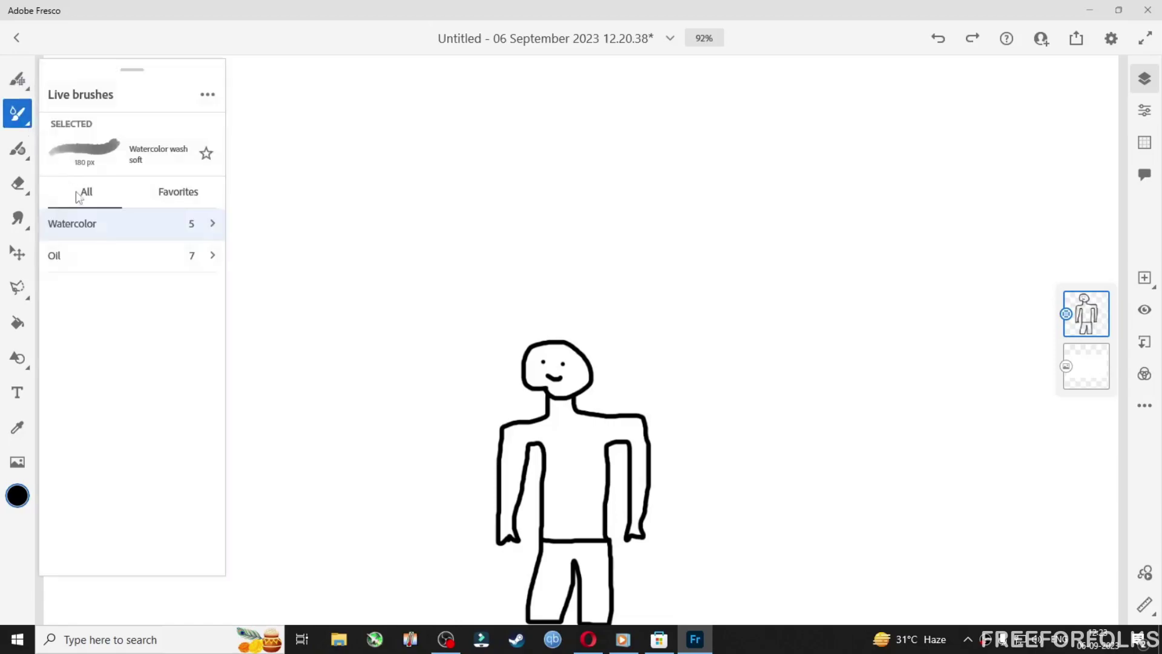
pyautogui.click(213, 224)
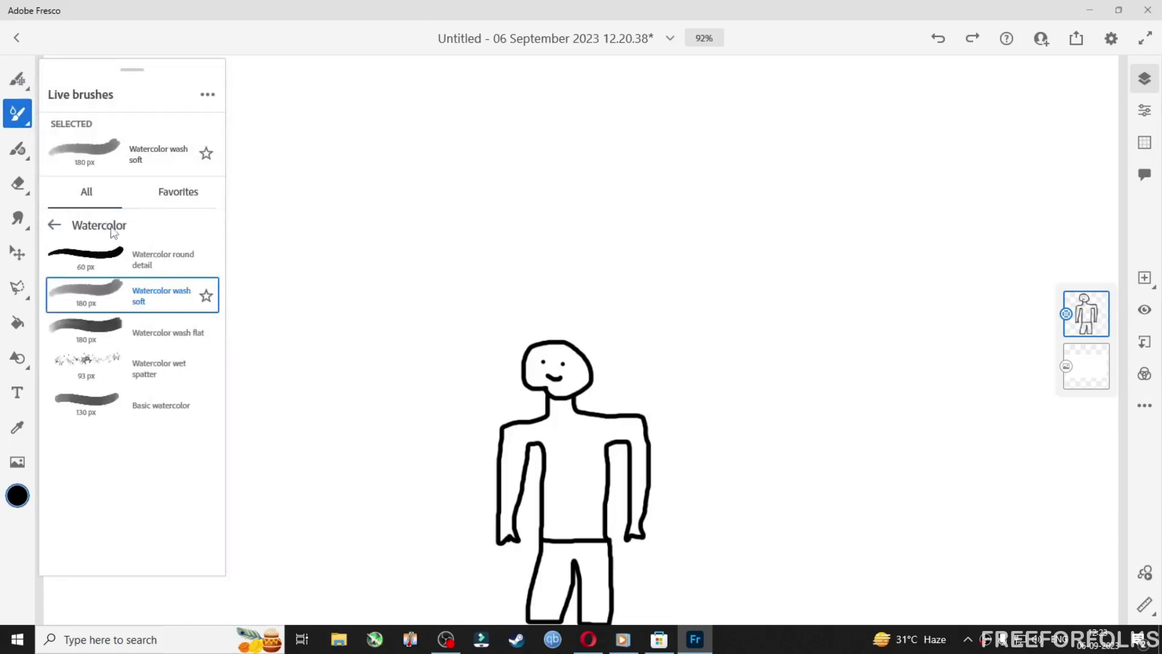
pyautogui.click(55, 227)
pyautogui.click(213, 257)
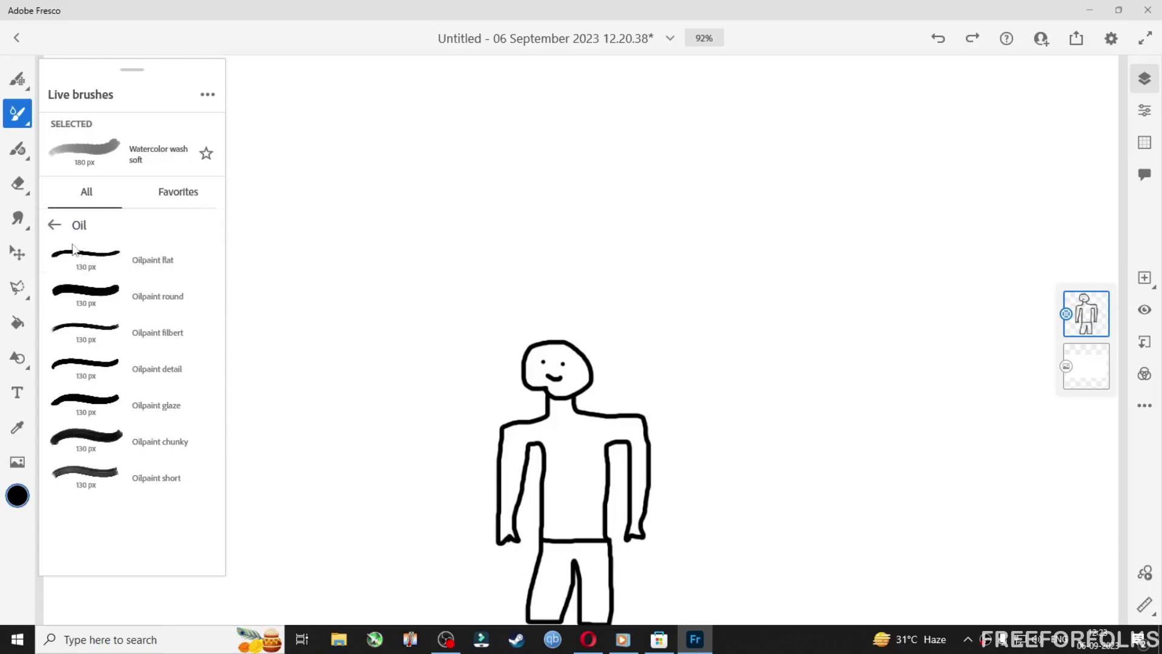
pyautogui.click(54, 227)
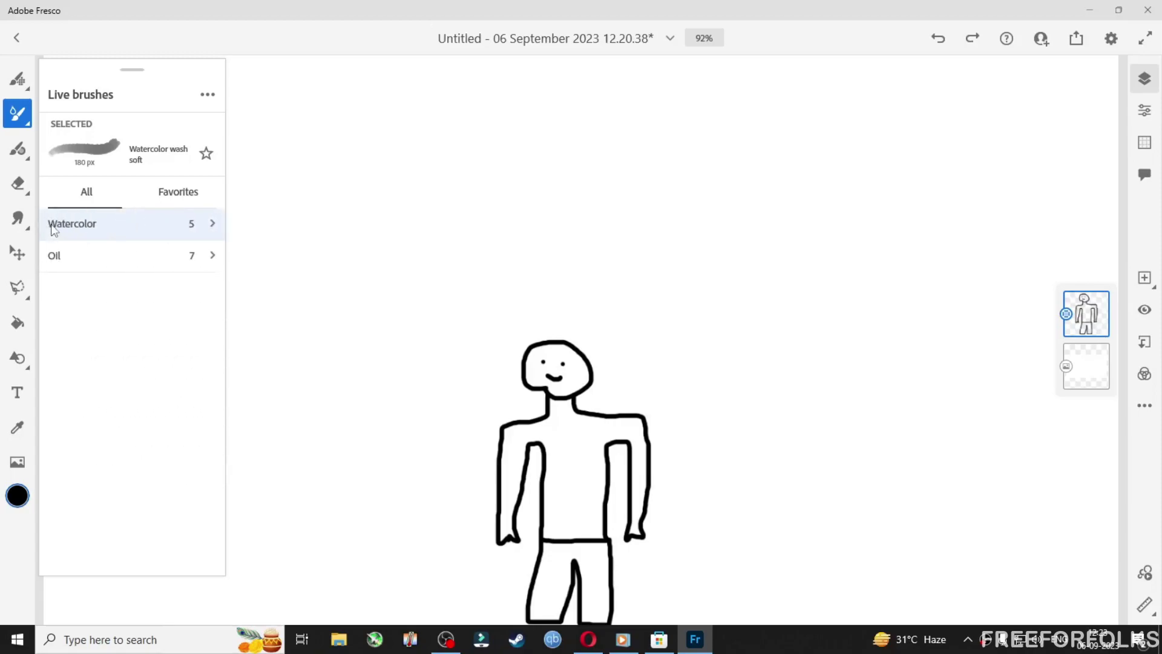
pyautogui.click(212, 230)
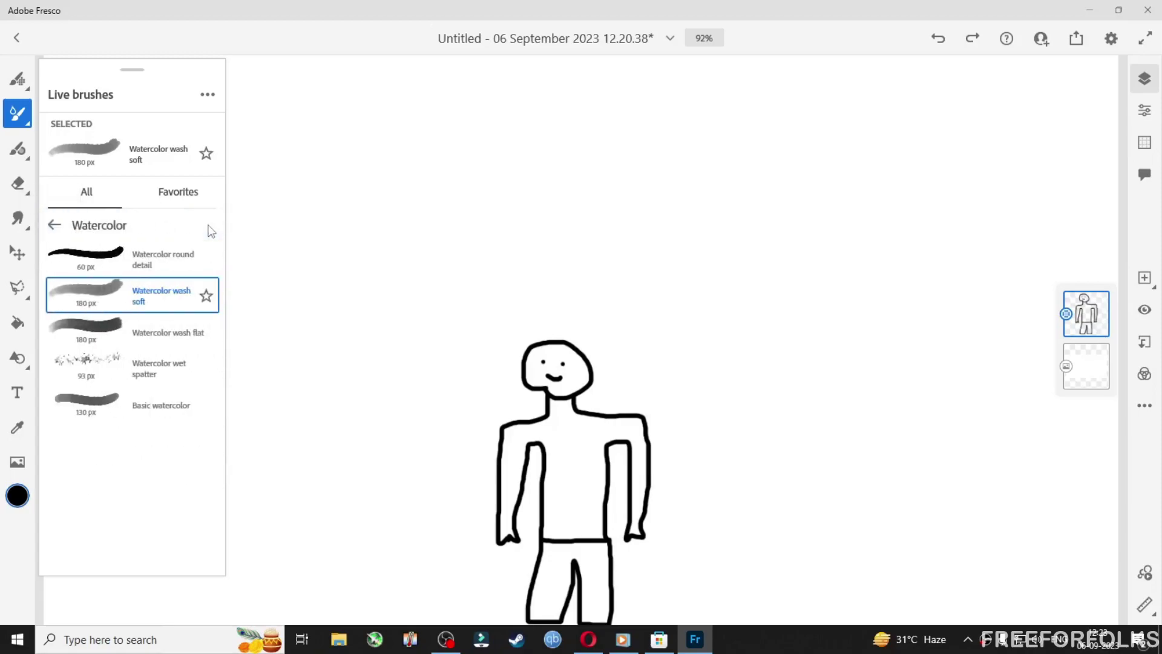
pyautogui.click(113, 371)
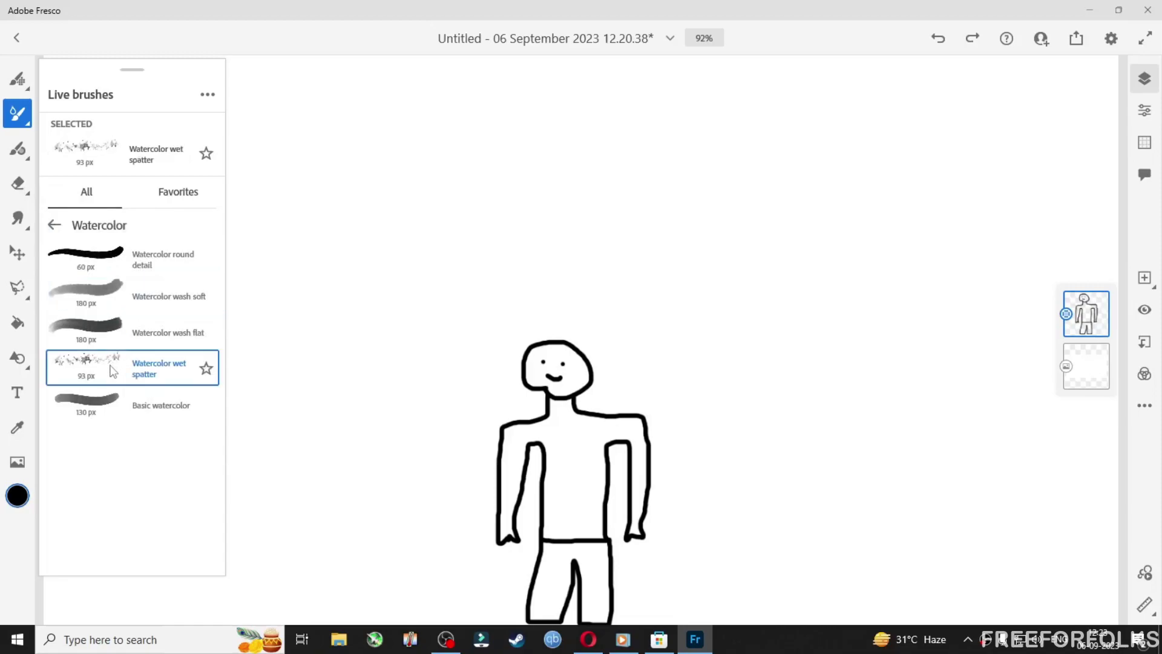
pyautogui.click(23, 120)
# - Set the spatter brush colour to bright cyan
pyautogui.click(57, 97)
pyautogui.moveTo(235, 216); pyautogui.dragTo(98, 210)
pyautogui.moveTo(130, 249); pyautogui.dragTo(202, 180)
pyautogui.click(405, 103)
# - Stamp and spray cyan spatter in a broad band across the top of the canvas
pyautogui.click(300, 96)
pyautogui.click(121, 101)
pyautogui.click(227, 118)
pyautogui.click(381, 152)
pyautogui.click(508, 112)
pyautogui.moveTo(477, 164)
pyautogui.mouseDown()
pyautogui.moveTo(719, 125)
pyautogui.moveTo(660, 162)
pyautogui.moveTo(859, 102)
pyautogui.moveTo(878, 115)
pyautogui.moveTo(425, 196)
pyautogui.moveTo(132, 108)
pyautogui.moveTo(266, 79)
pyautogui.moveTo(438, 137)
pyautogui.moveTo(760, 203)
pyautogui.moveTo(742, 84)
pyautogui.moveTo(734, 107)
pyautogui.mouseUp()
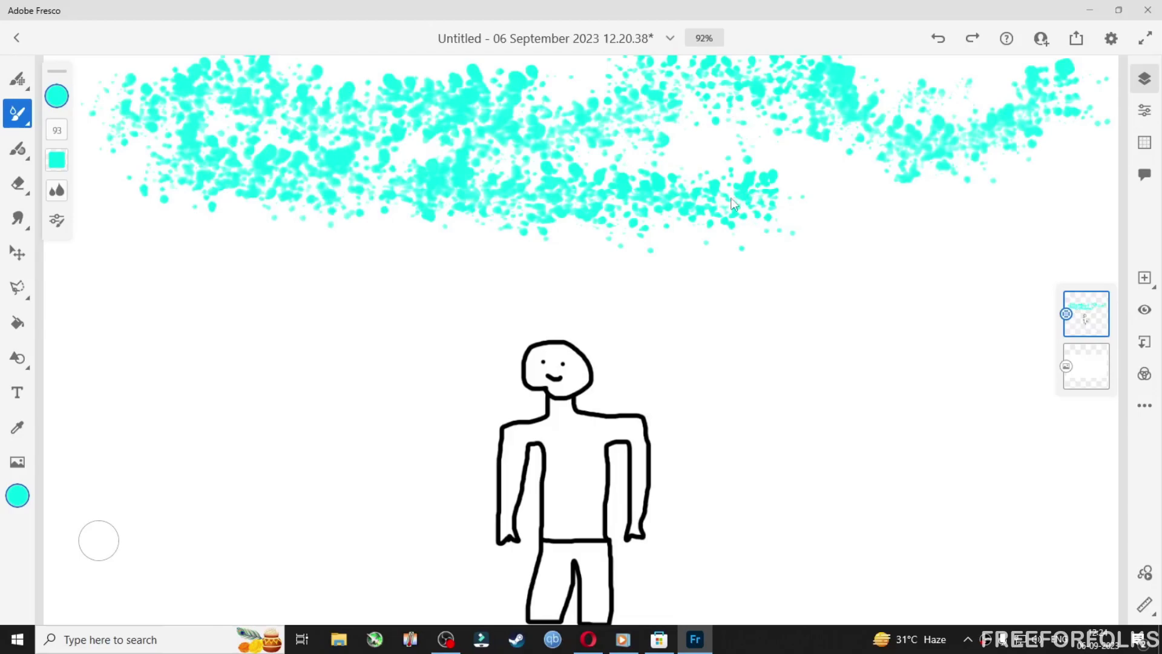
# - Draw a thick near-black vertical stroke with the Vector brush beside the figure's arm
pyautogui.click(21, 159)
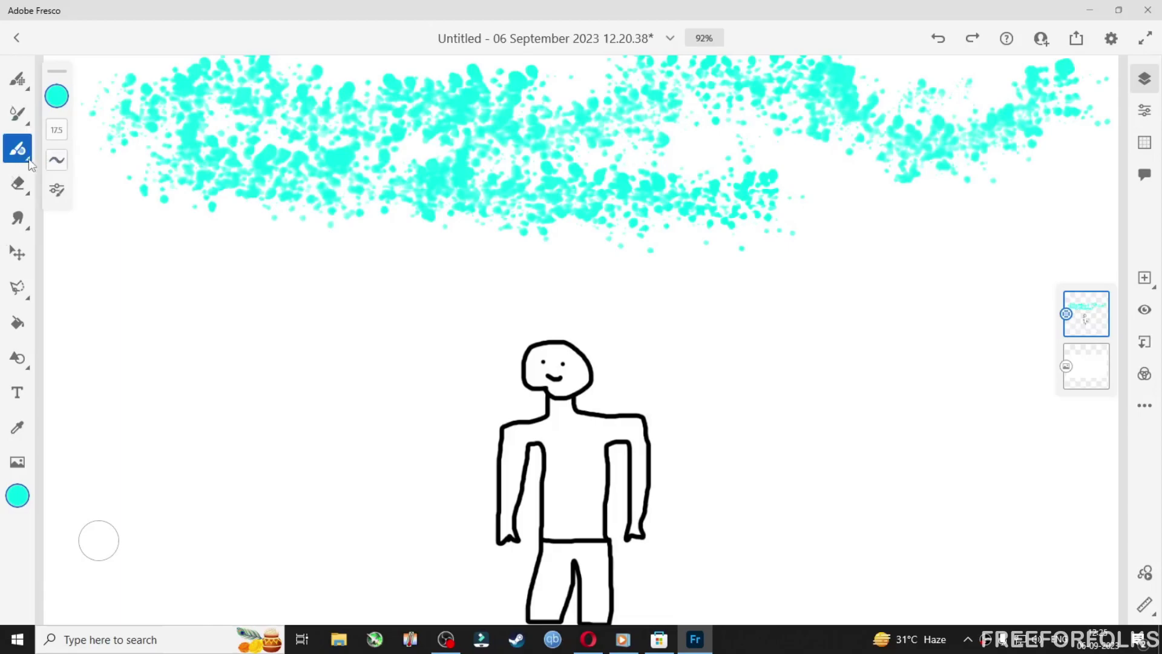
pyautogui.click(56, 100)
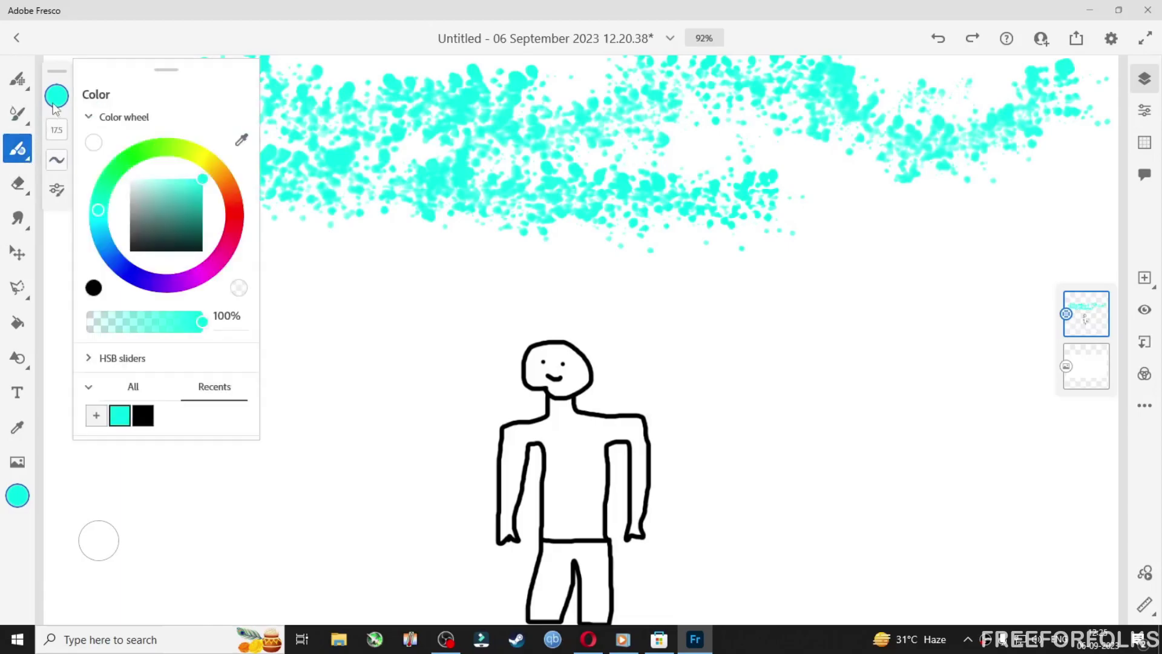
pyautogui.moveTo(205, 183); pyautogui.dragTo(129, 253)
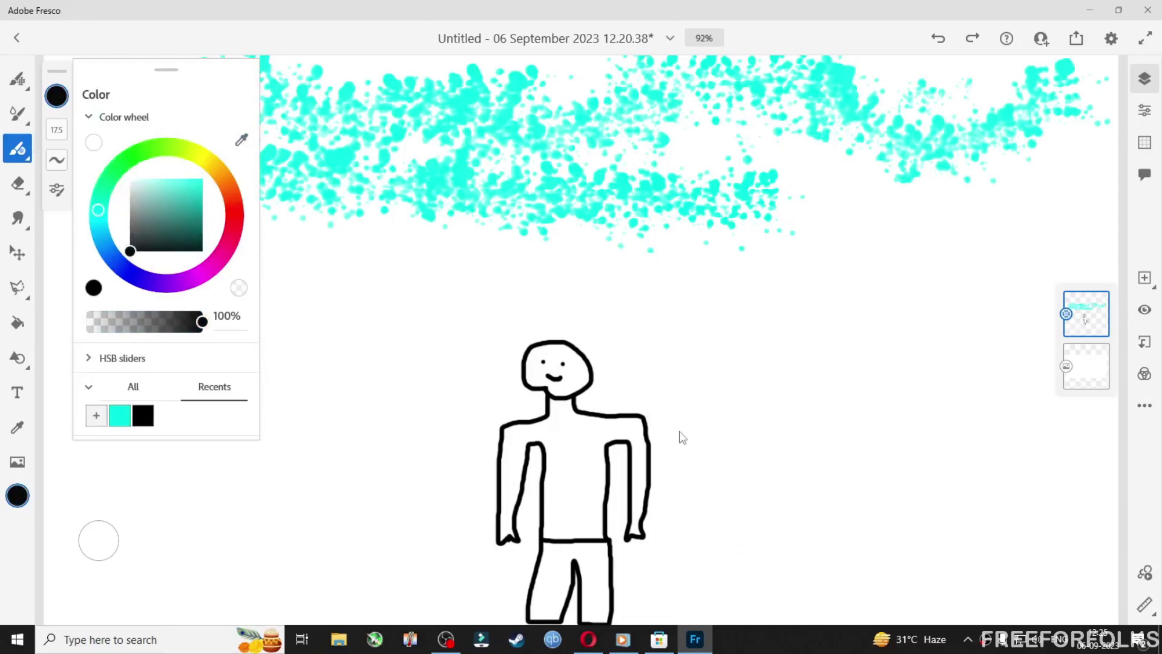
pyautogui.moveTo(668, 418); pyautogui.dragTo(678, 537)
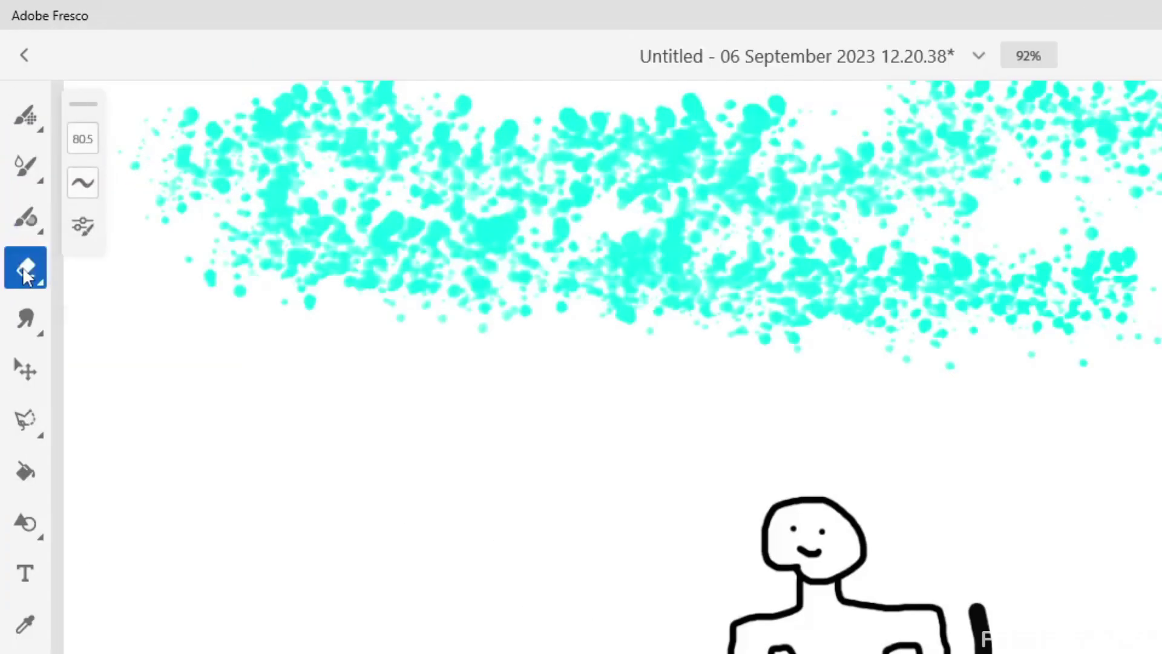
# - Check the eraser's Size (80.5) and Smoothing (50) sliders and open its detailed settings
pyautogui.click(87, 141)
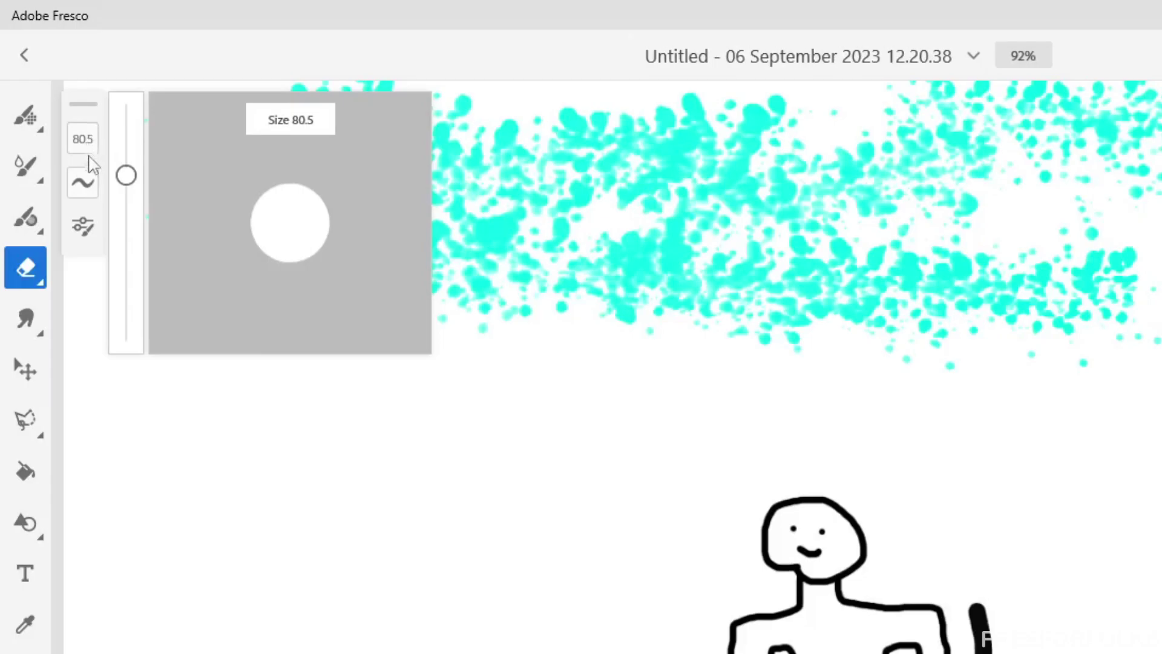
pyautogui.click(88, 187)
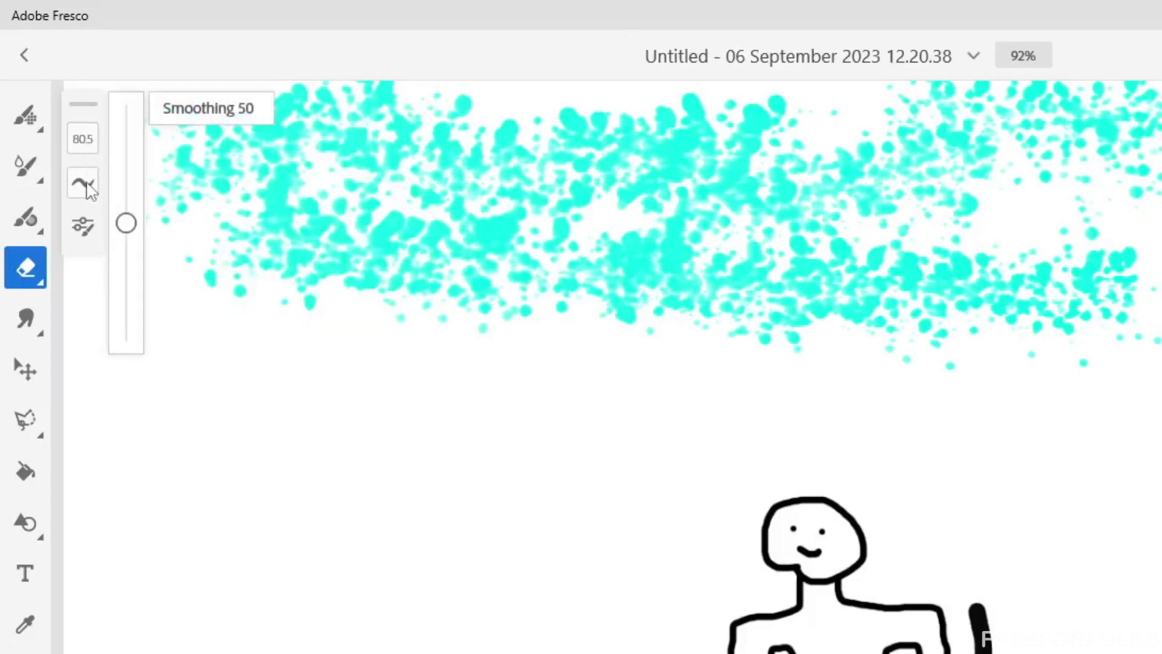
pyautogui.click(85, 227)
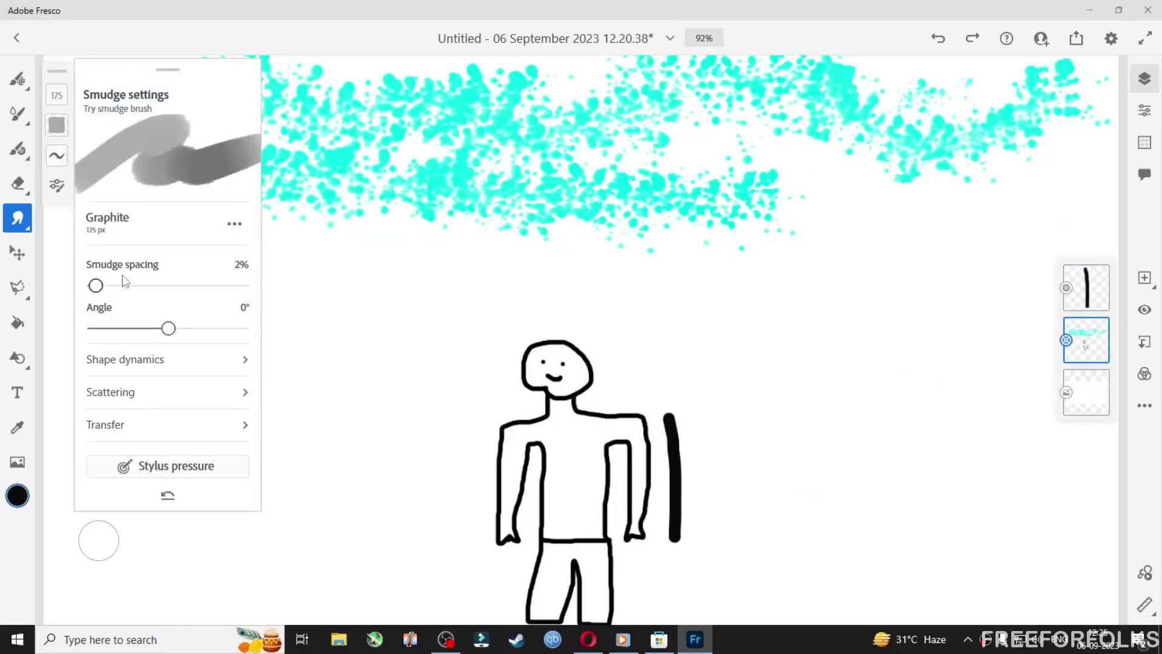
pyautogui.click(24, 224)
pyautogui.click(24, 224)
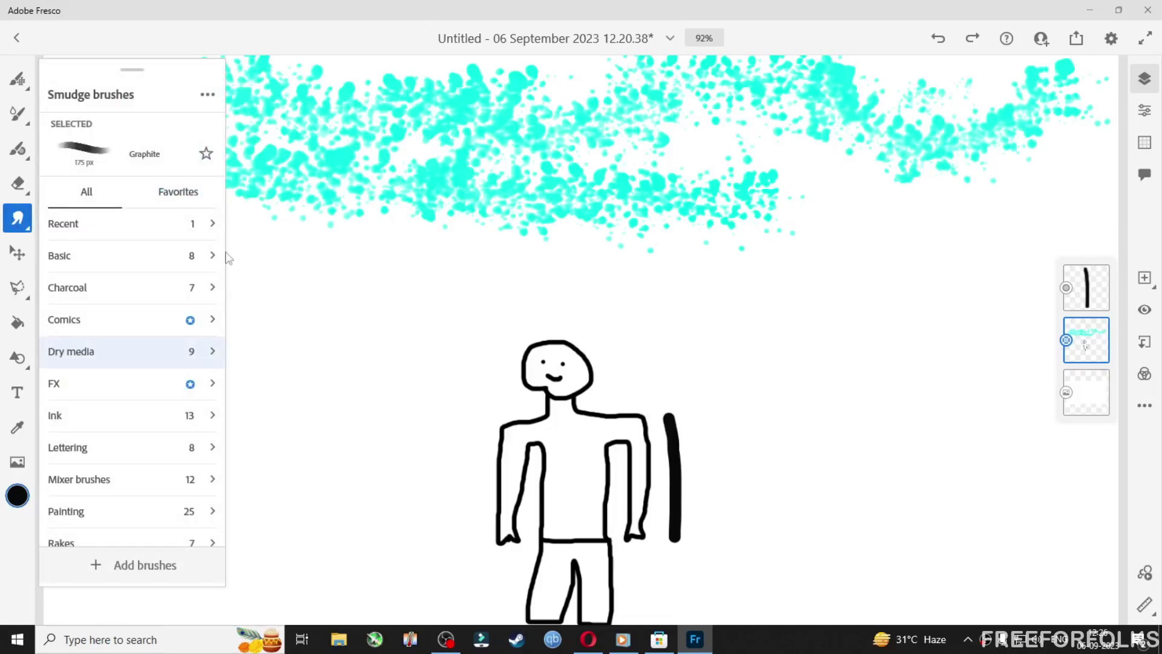
pyautogui.click(277, 238)
pyautogui.moveTo(332, 226)
pyautogui.mouseDown()
pyautogui.moveTo(466, 193)
pyautogui.moveTo(555, 219)
pyautogui.moveTo(794, 222)
pyautogui.mouseUp()
pyautogui.moveTo(553, 363)
pyautogui.mouseDown()
pyautogui.moveTo(566, 382)
pyautogui.moveTo(515, 394)
pyautogui.mouseUp()
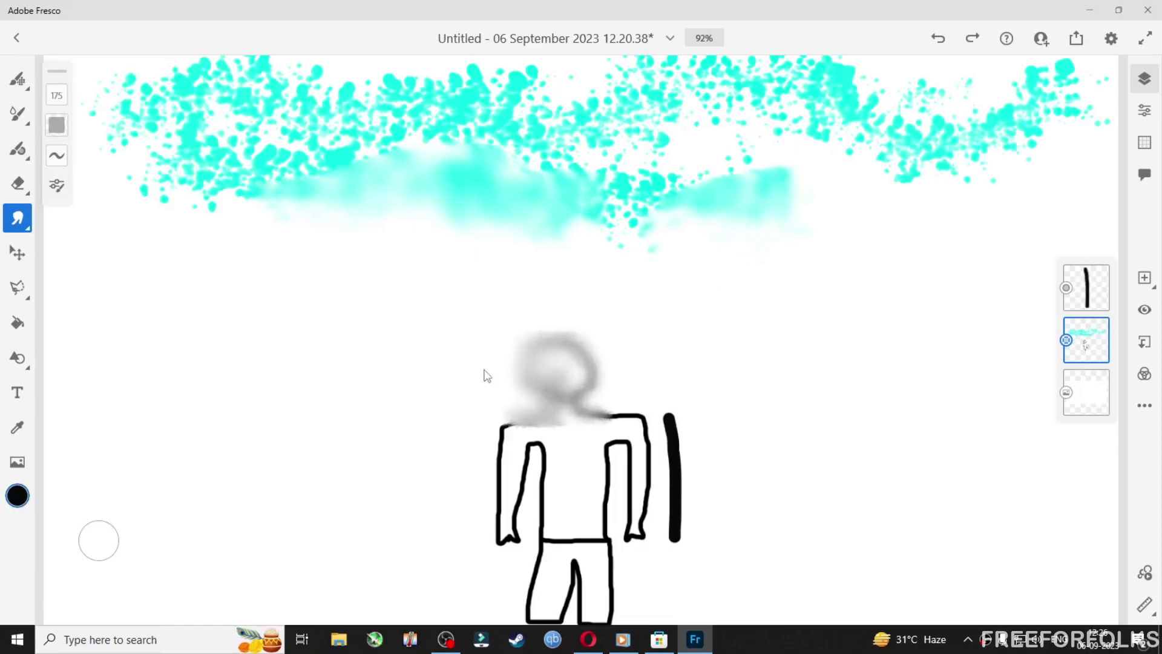
pyautogui.hotkey('ctrl', 'z')
pyautogui.hotkey('ctrl', 'z')
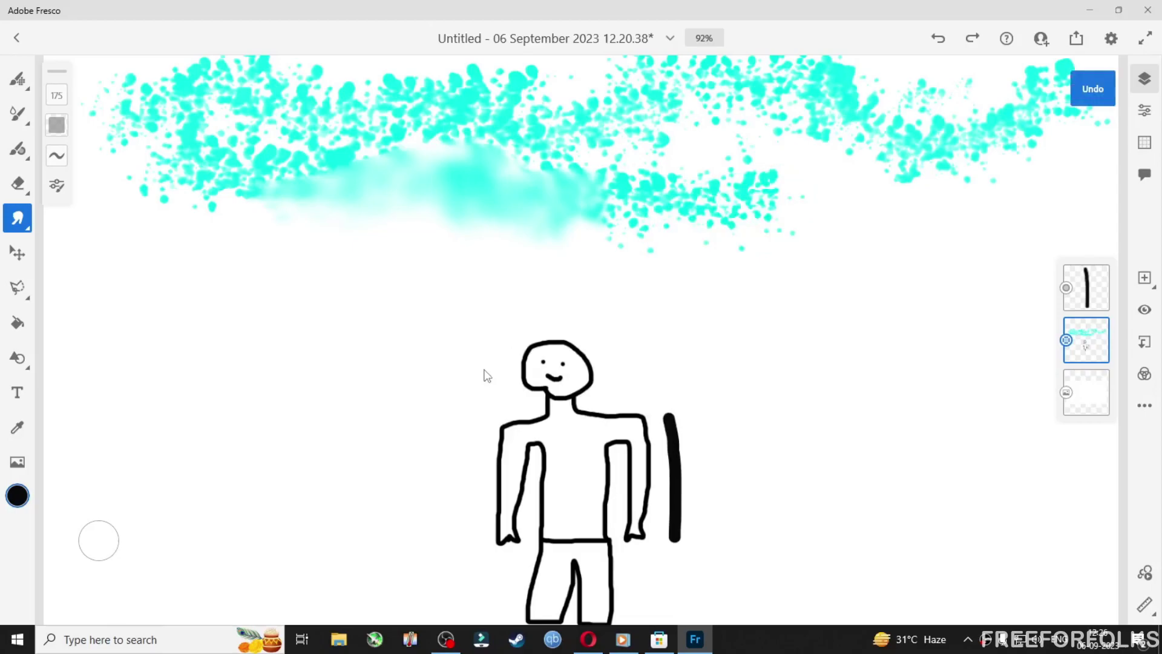
pyautogui.hotkey('ctrl', 'z')
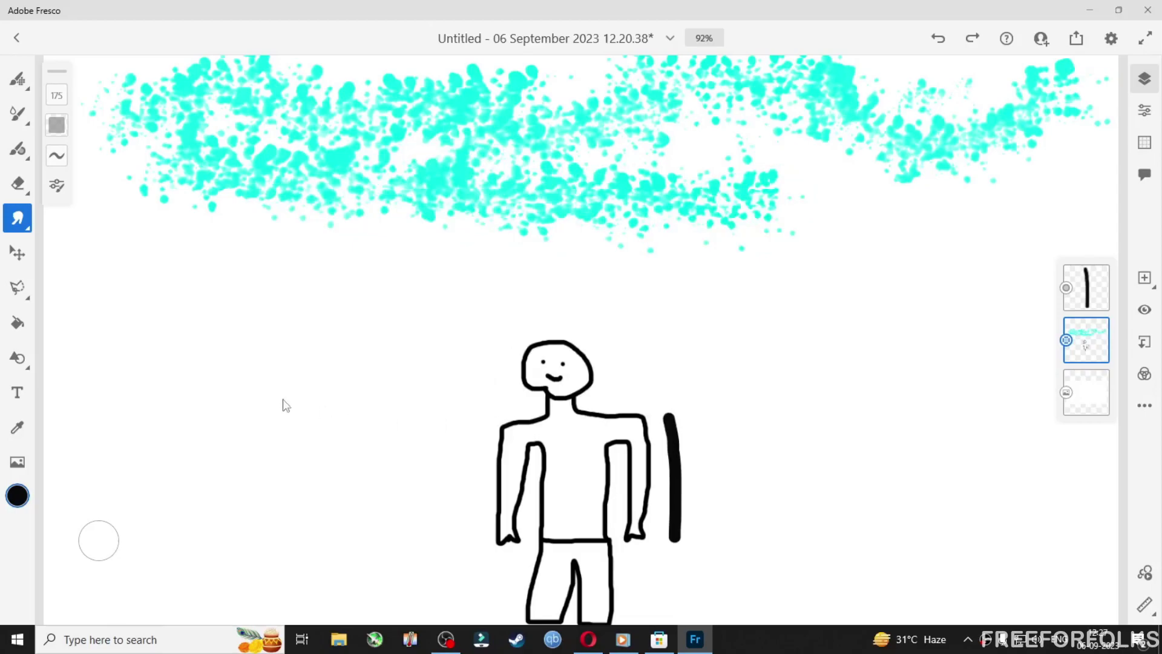
# - Scale the spatter-and-figure layer slightly, then skew it so its content leans right
pyautogui.click(17, 253)
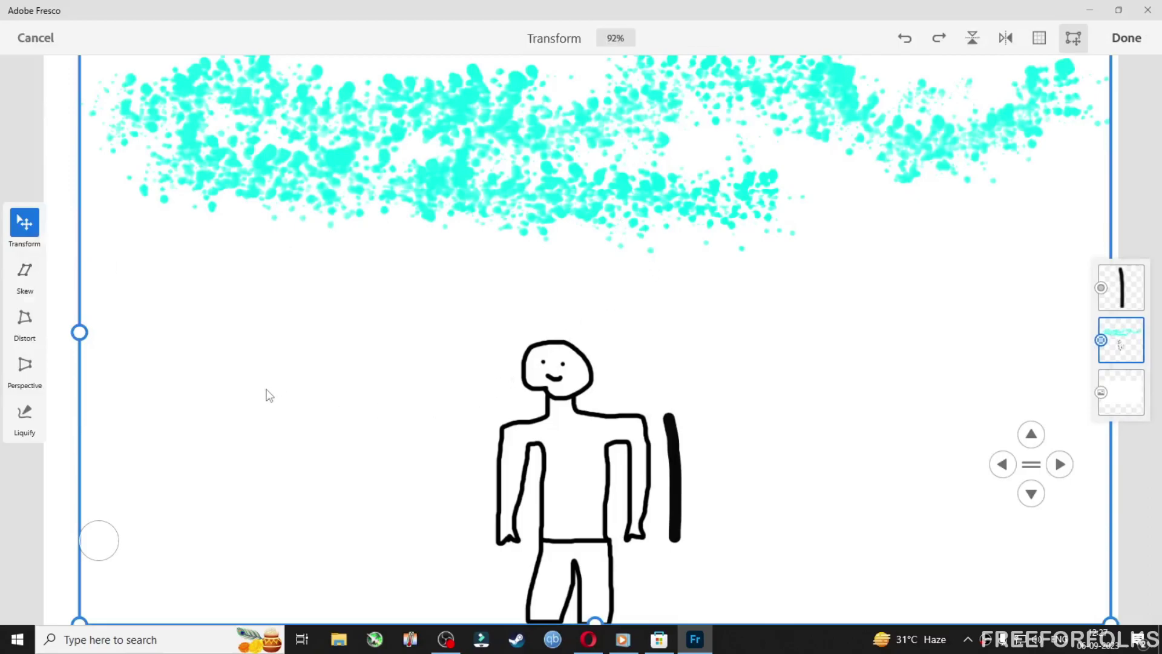
pyautogui.moveTo(84, 623)
pyautogui.mouseDown()
pyautogui.moveTo(169, 571)
pyautogui.moveTo(78, 631)
pyautogui.mouseUp()
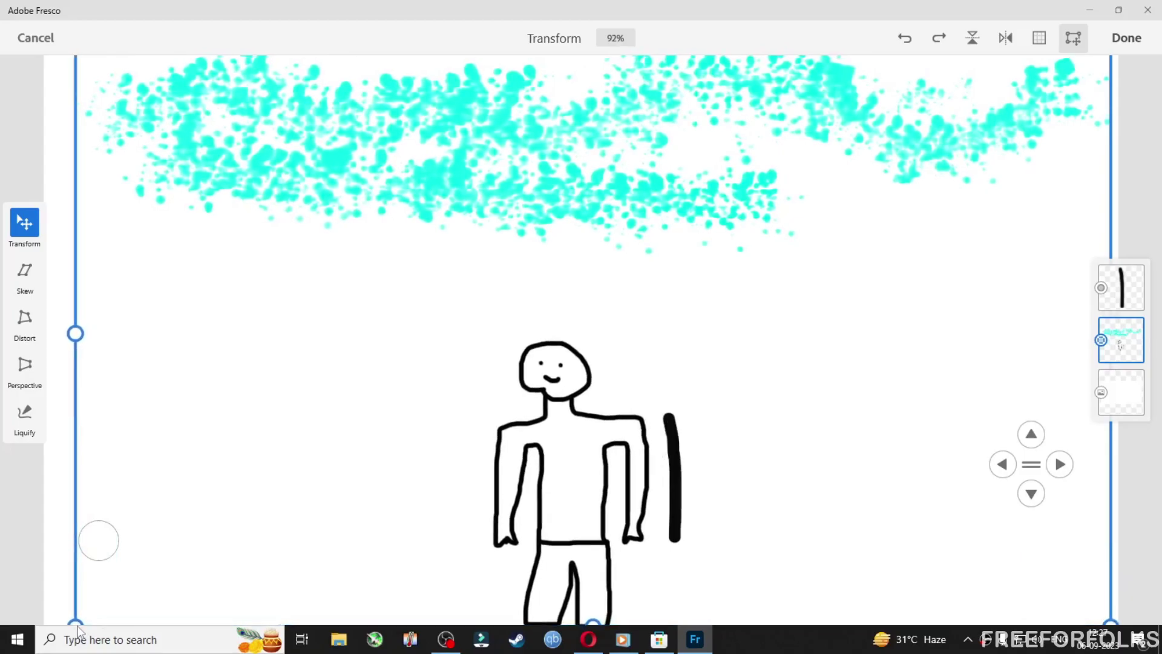
pyautogui.click(25, 276)
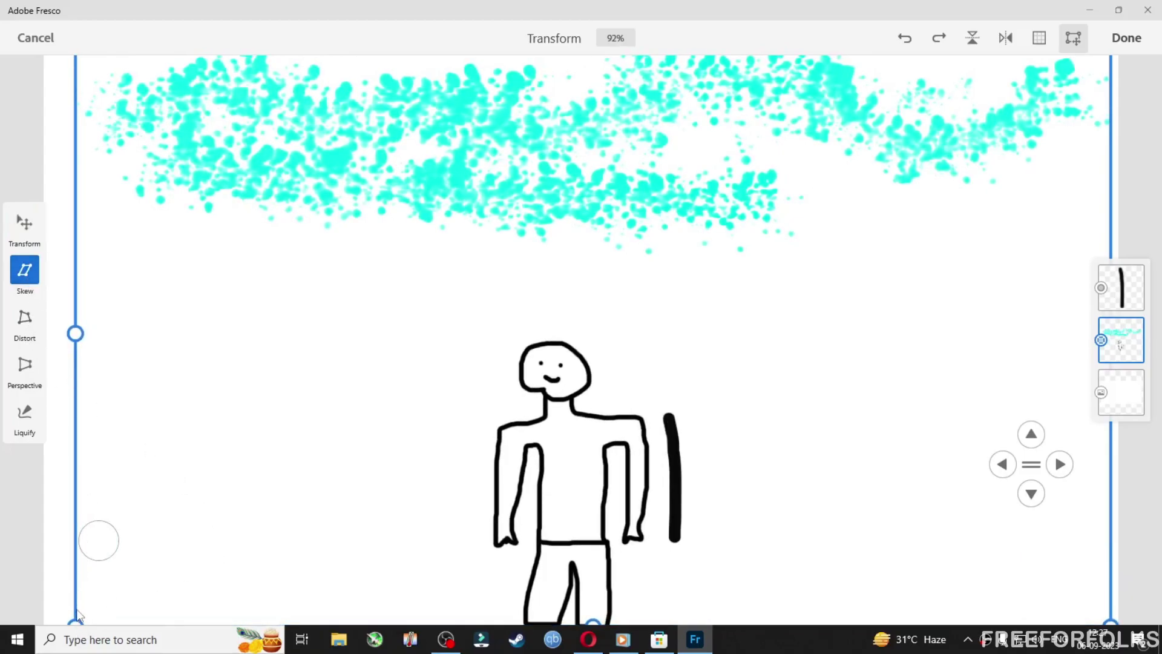
pyautogui.moveTo(75, 626)
pyautogui.mouseDown()
pyautogui.moveTo(192, 575)
pyautogui.moveTo(402, 576)
pyautogui.moveTo(72, 572)
pyautogui.mouseUp()
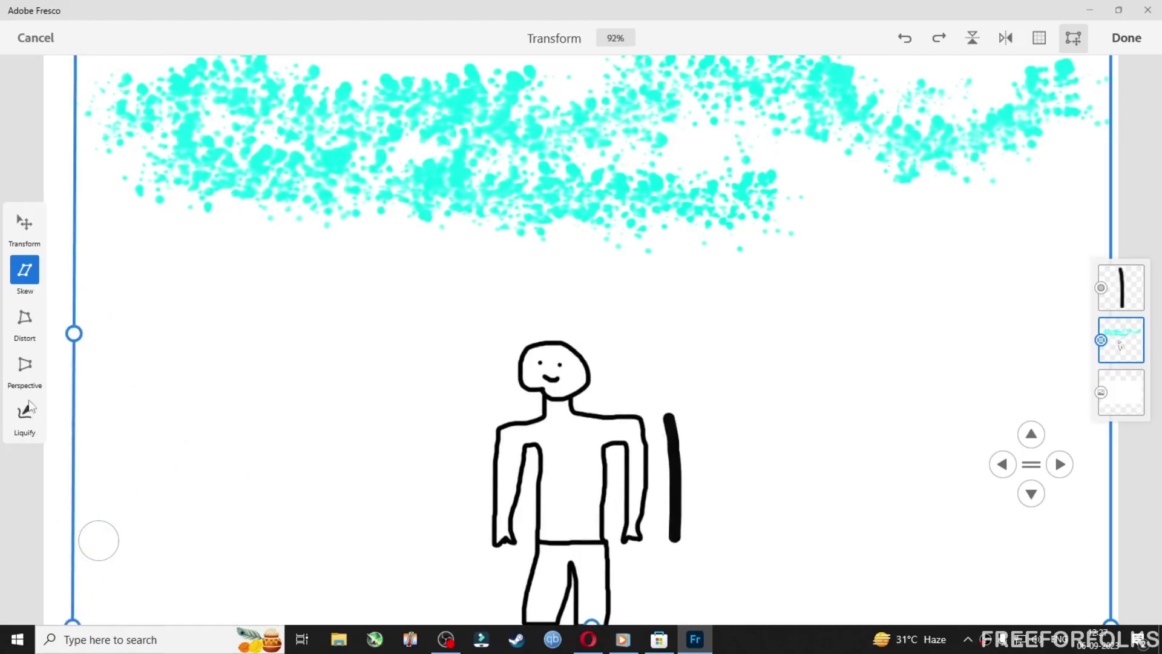
# - Distort and apply perspective to the layer's bottom-left corner
pyautogui.click(25, 324)
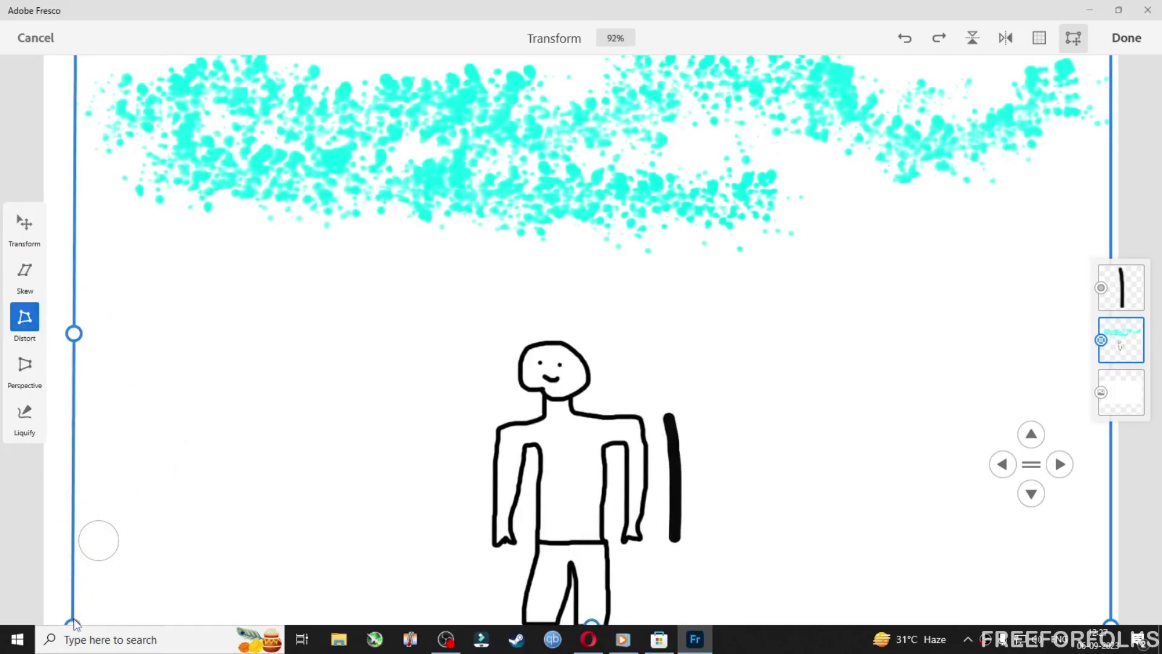
pyautogui.moveTo(72, 624)
pyautogui.mouseDown()
pyautogui.moveTo(436, 634)
pyautogui.moveTo(90, 635)
pyautogui.moveTo(79, 624)
pyautogui.moveTo(449, 623)
pyautogui.moveTo(90, 623)
pyautogui.mouseUp()
pyautogui.click(23, 377)
pyautogui.moveTo(94, 572); pyautogui.dragTo(85, 572)
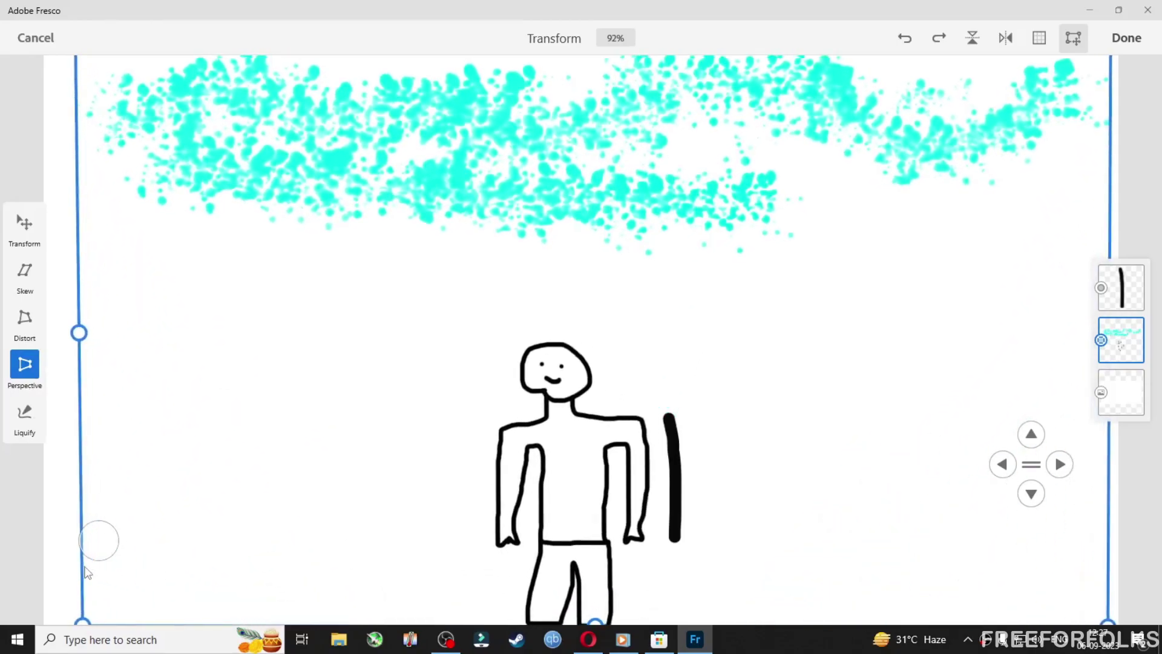
# - Commit the transform and warp the left part of the cyan spatter with Liquify
pyautogui.click(30, 413)
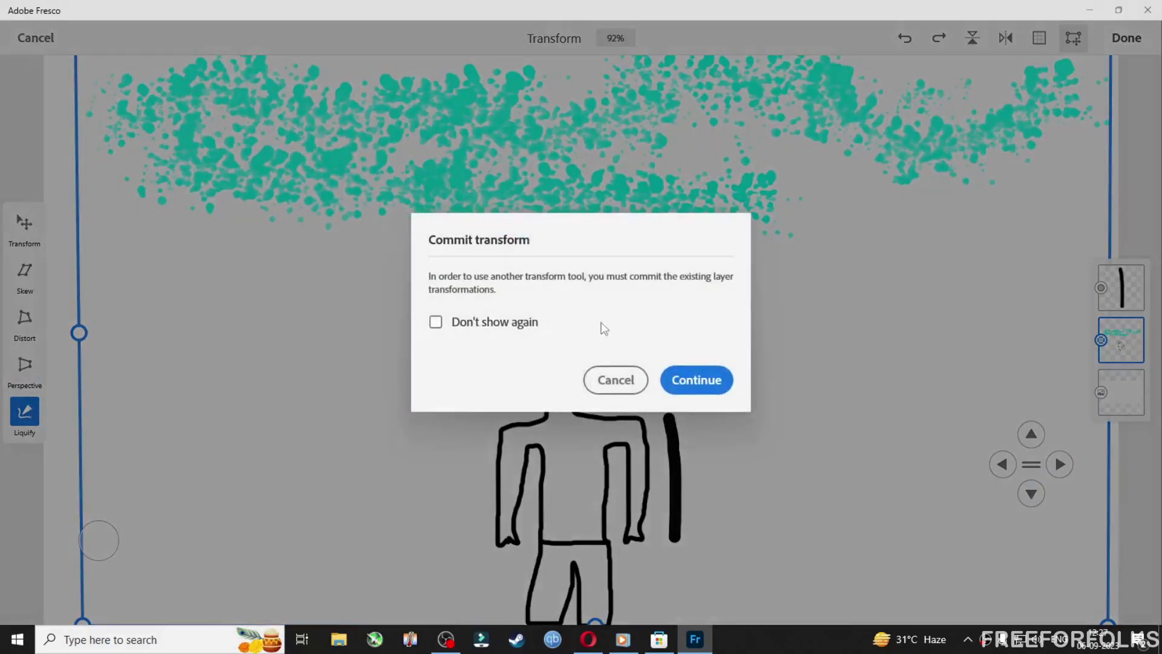
pyautogui.click(697, 380)
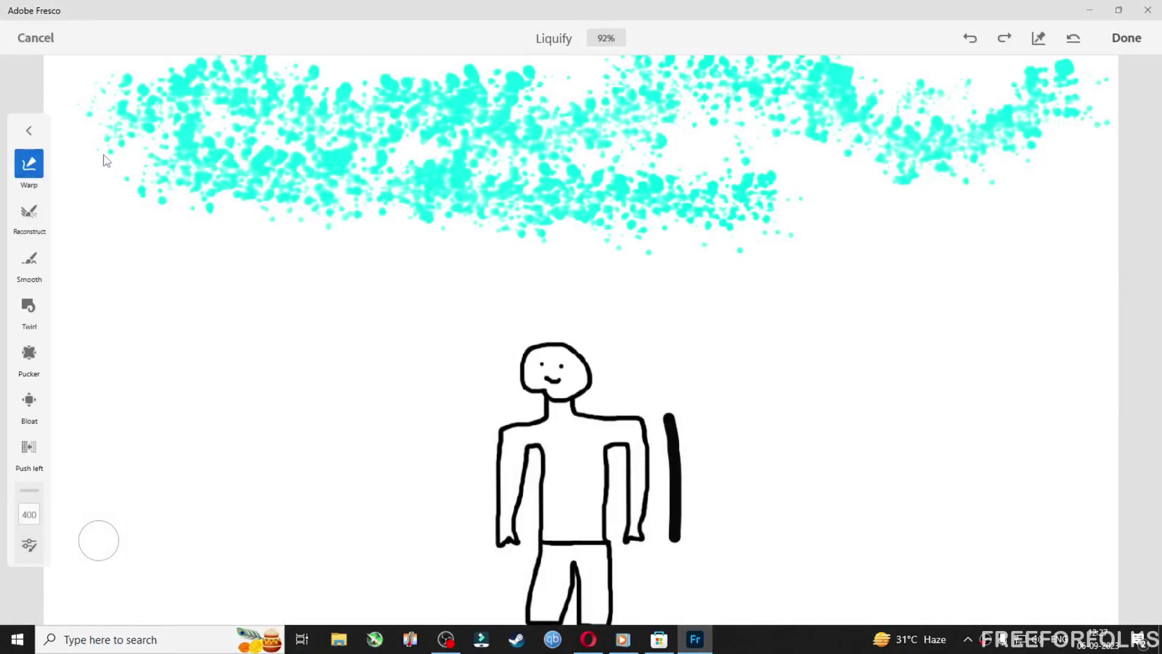
pyautogui.moveTo(103, 151)
pyautogui.mouseDown()
pyautogui.moveTo(197, 191)
pyautogui.moveTo(289, 187)
pyautogui.moveTo(149, 183)
pyautogui.moveTo(173, 173)
pyautogui.moveTo(316, 207)
pyautogui.mouseUp()
# - Try Reconstruct and Smooth, then twirl the figure's head and shoulders
pyautogui.click(29, 212)
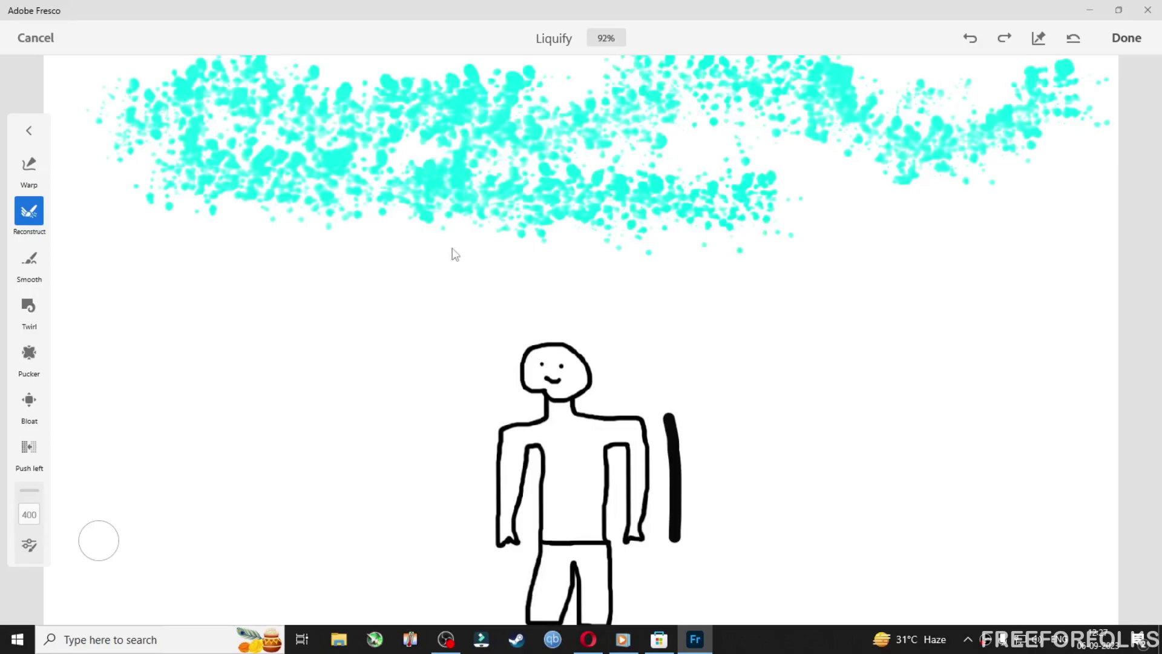
pyautogui.click(29, 261)
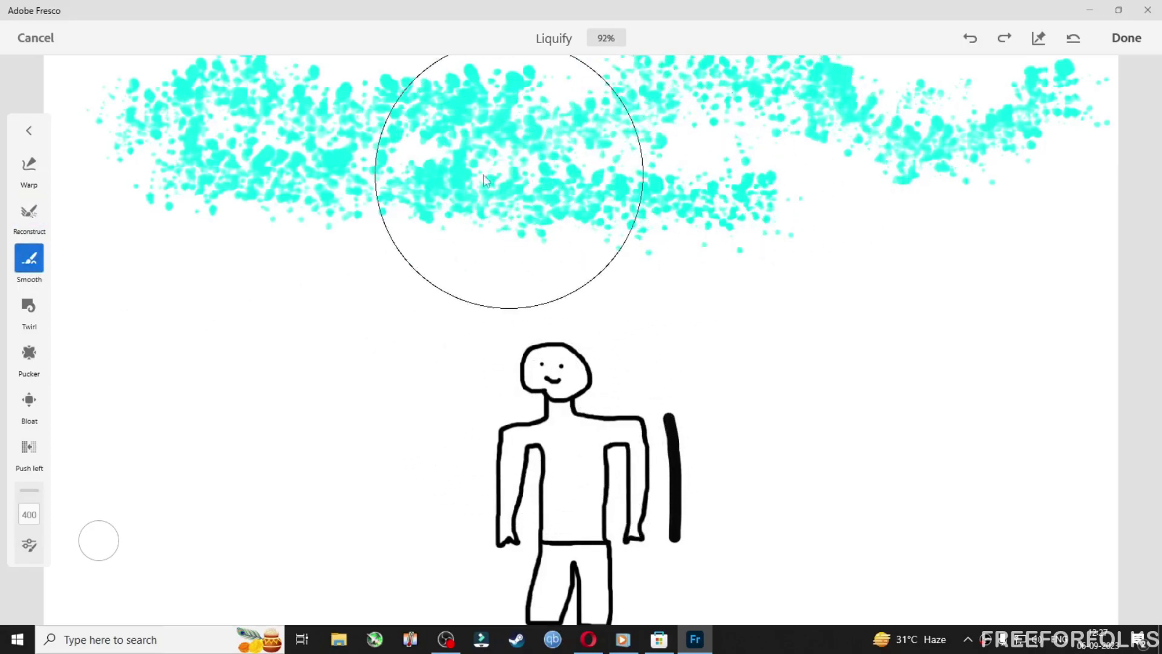
pyautogui.click(18, 322)
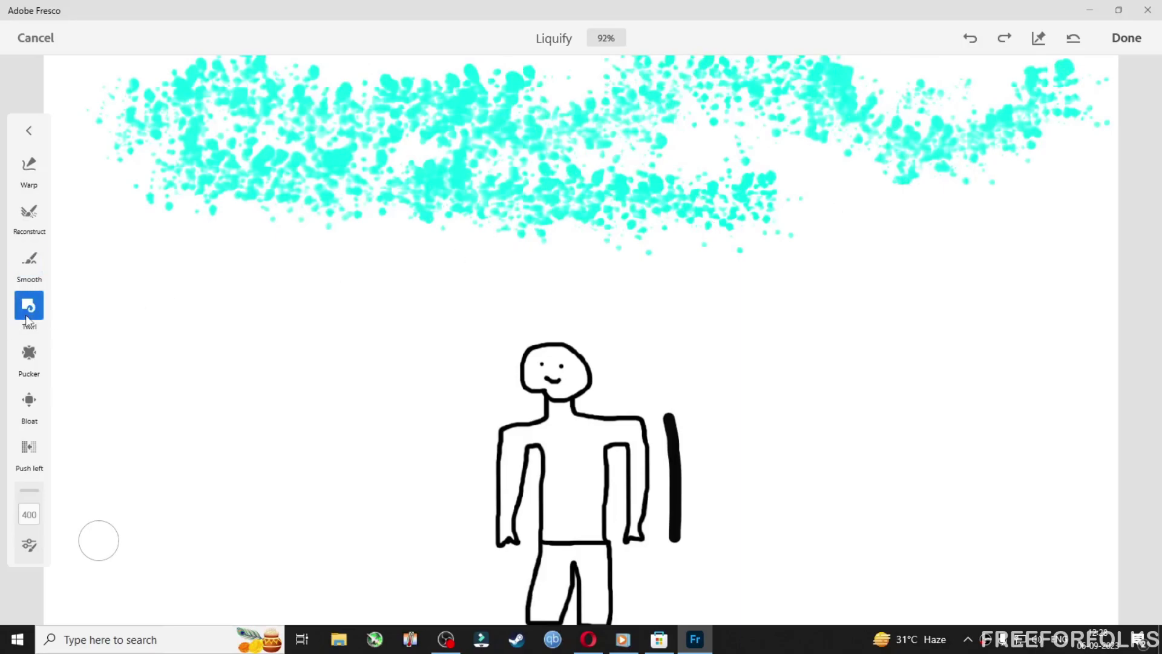
pyautogui.moveTo(490, 345); pyautogui.dragTo(527, 389)
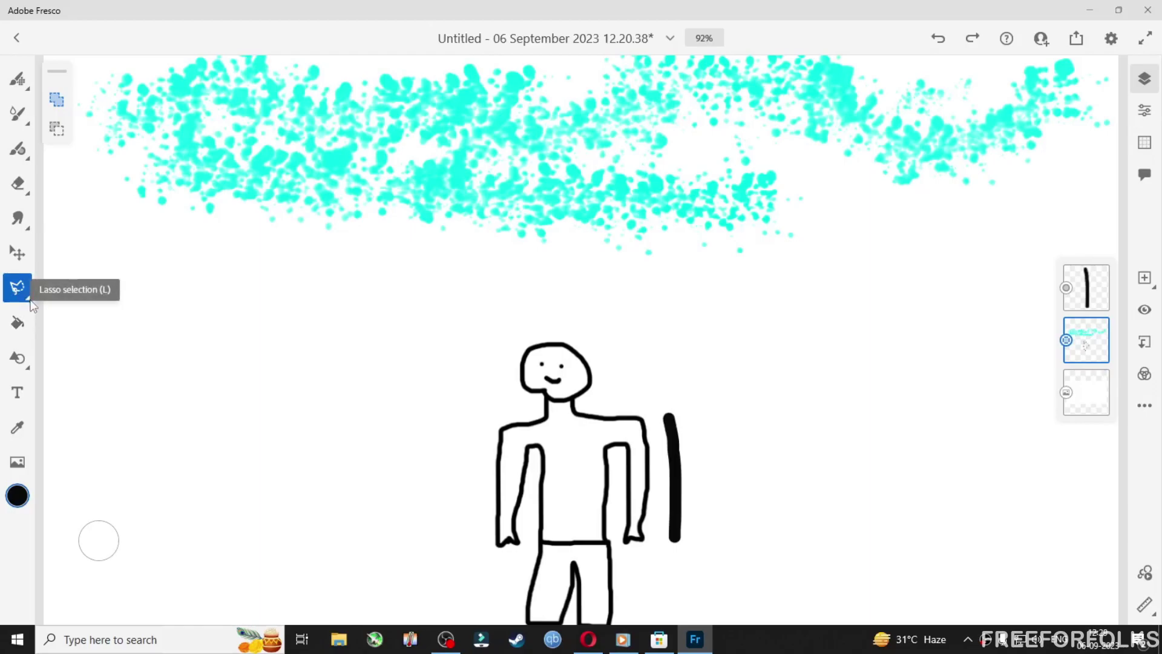
# - Lasso around the black vertical stroke on its layer and erase it
pyautogui.click(33, 306)
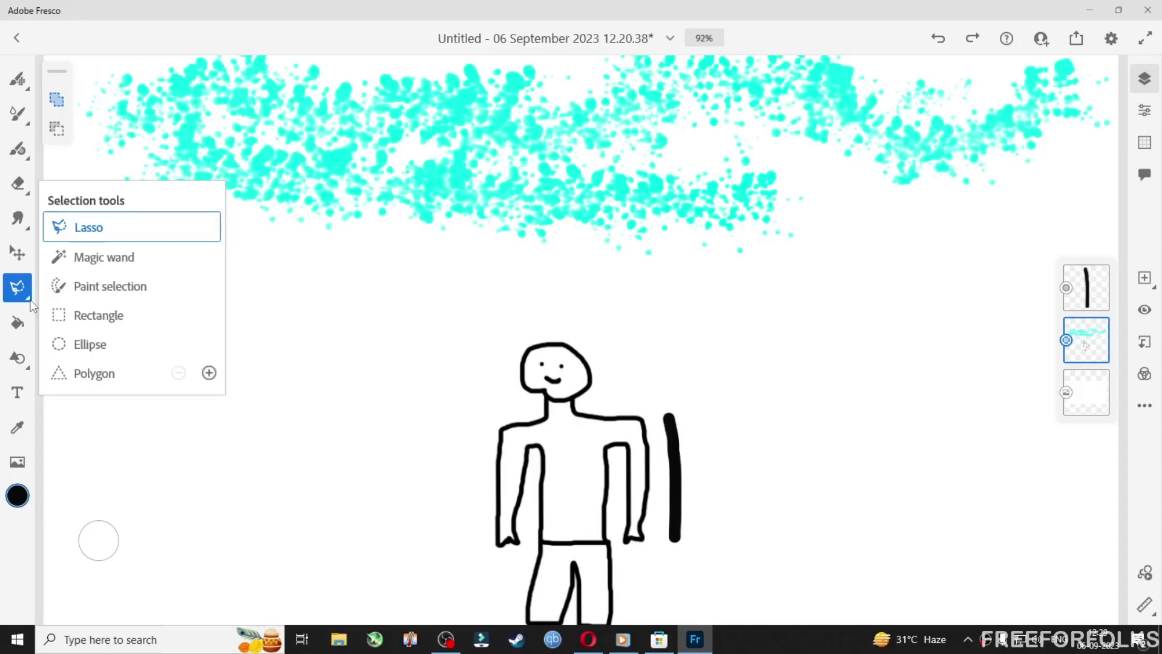
pyautogui.click(33, 307)
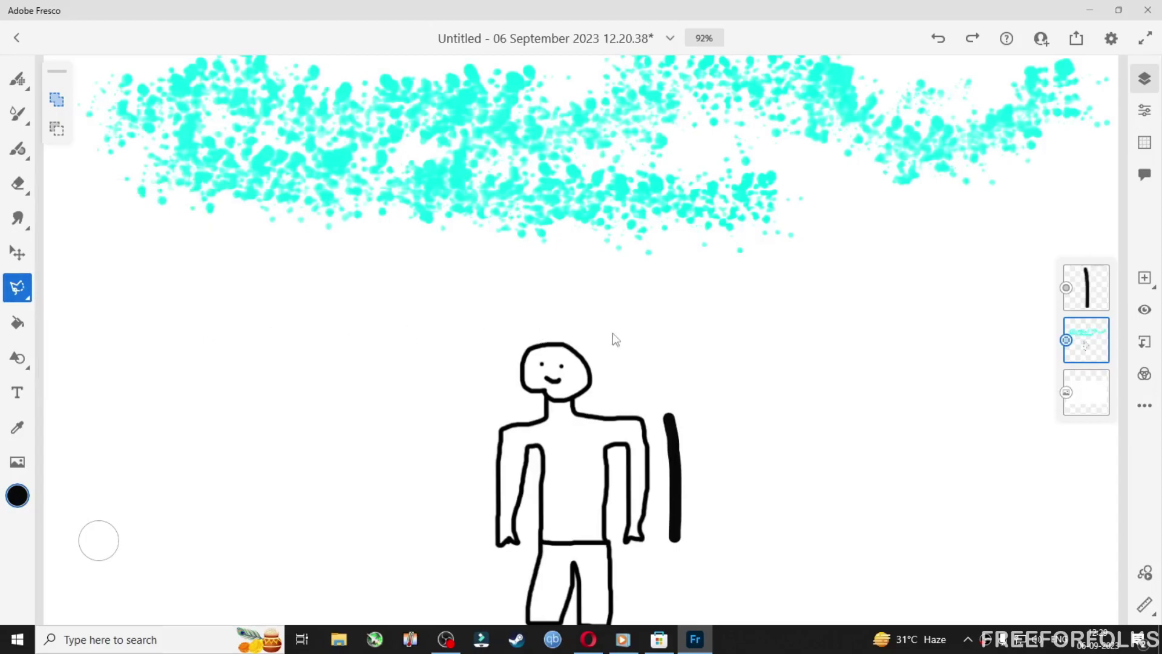
pyautogui.click(667, 404)
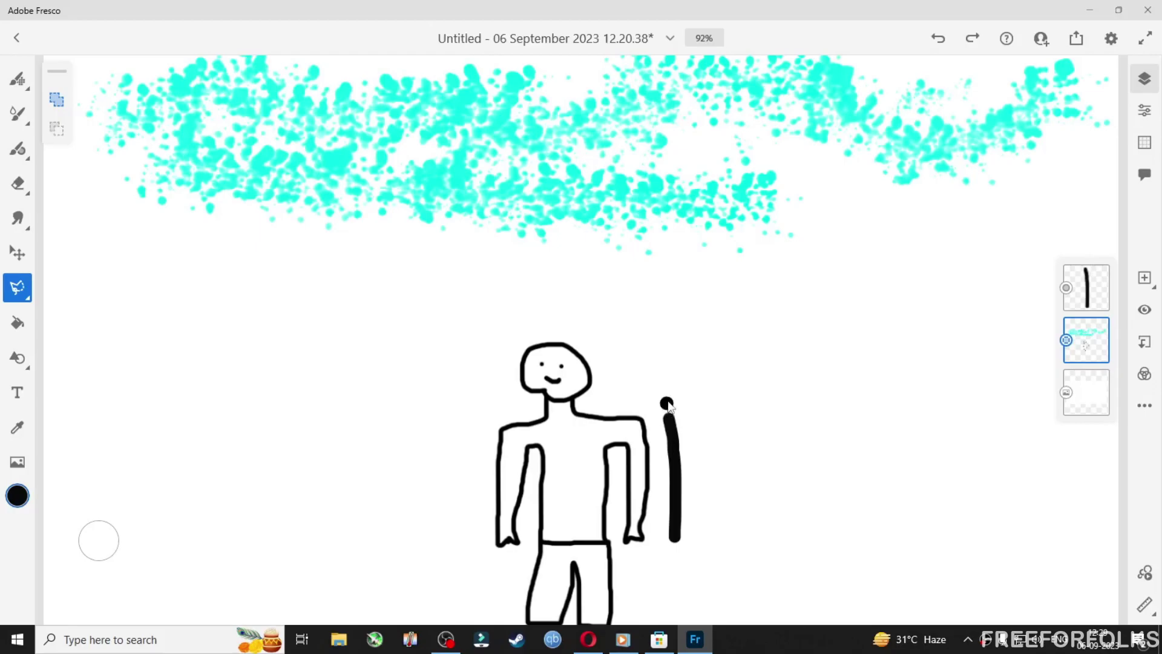
pyautogui.click(1093, 292)
pyautogui.moveTo(672, 402)
pyautogui.mouseDown()
pyautogui.moveTo(698, 435)
pyautogui.moveTo(684, 556)
pyautogui.moveTo(658, 544)
pyautogui.moveTo(667, 406)
pyautogui.mouseUp()
pyautogui.click(667, 404)
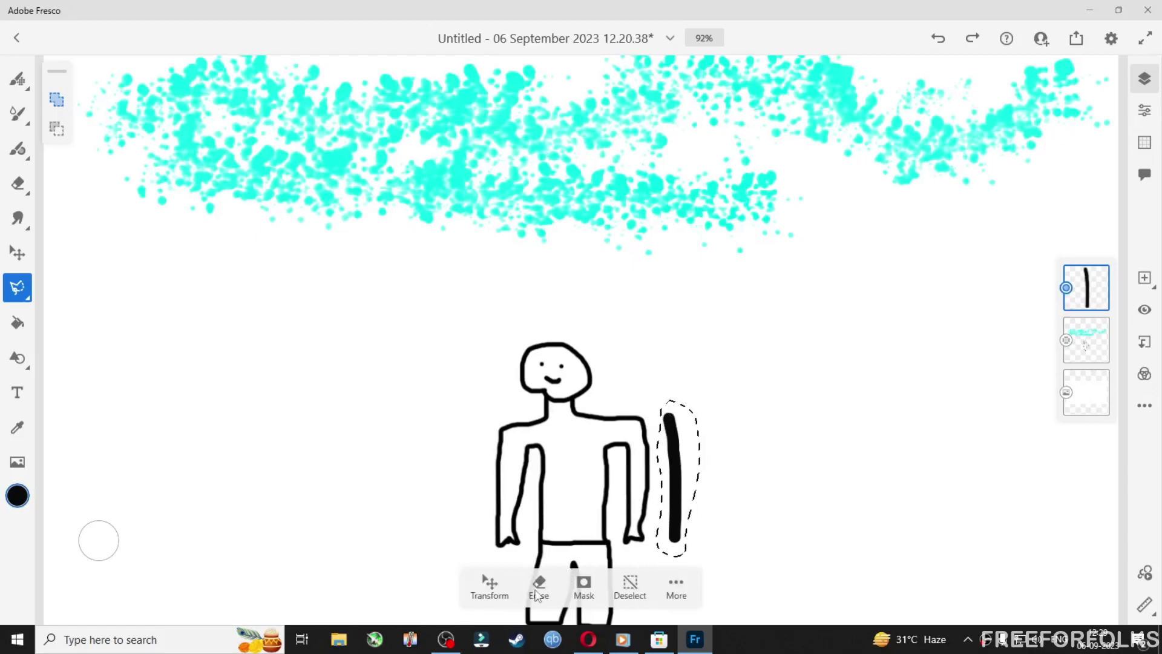
pyautogui.click(540, 596)
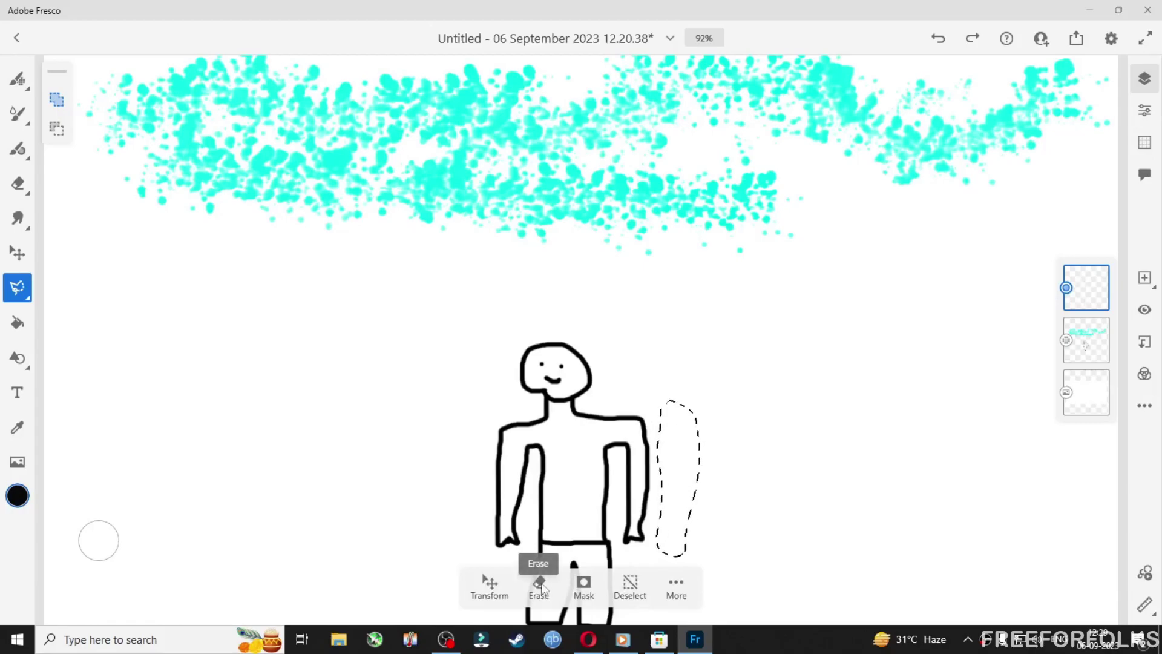
pyautogui.click(28, 299)
pyautogui.click(104, 258)
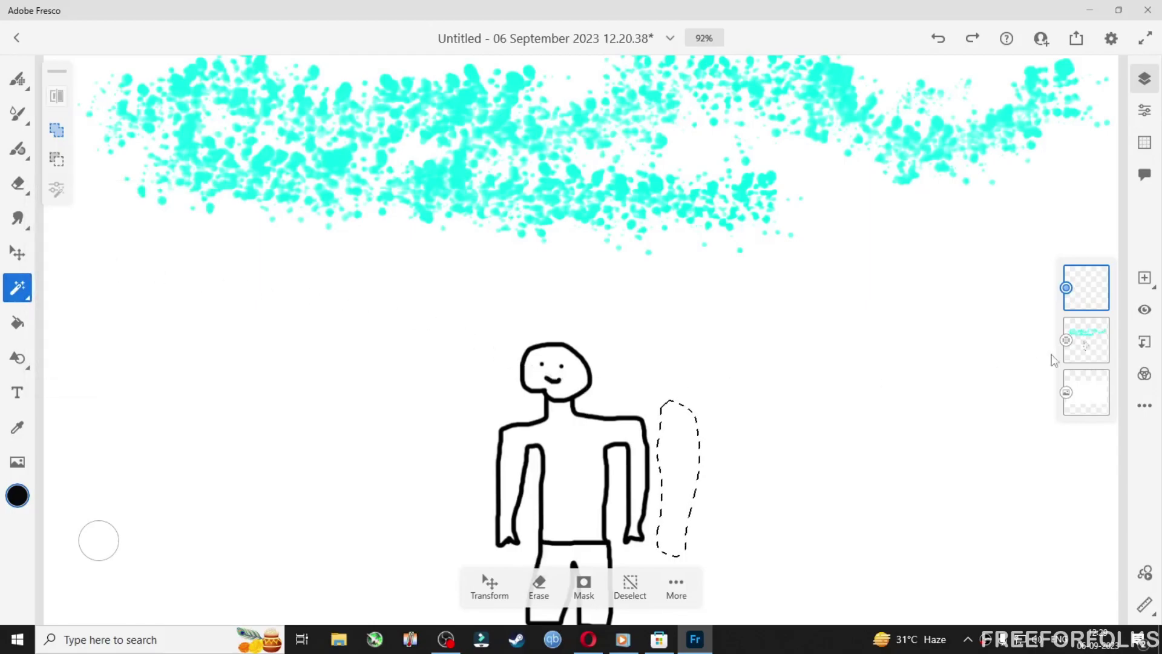
# - On the cyan splatter layer, magic-wand select the figure's face and body lines and the left splatter
pyautogui.click(1084, 336)
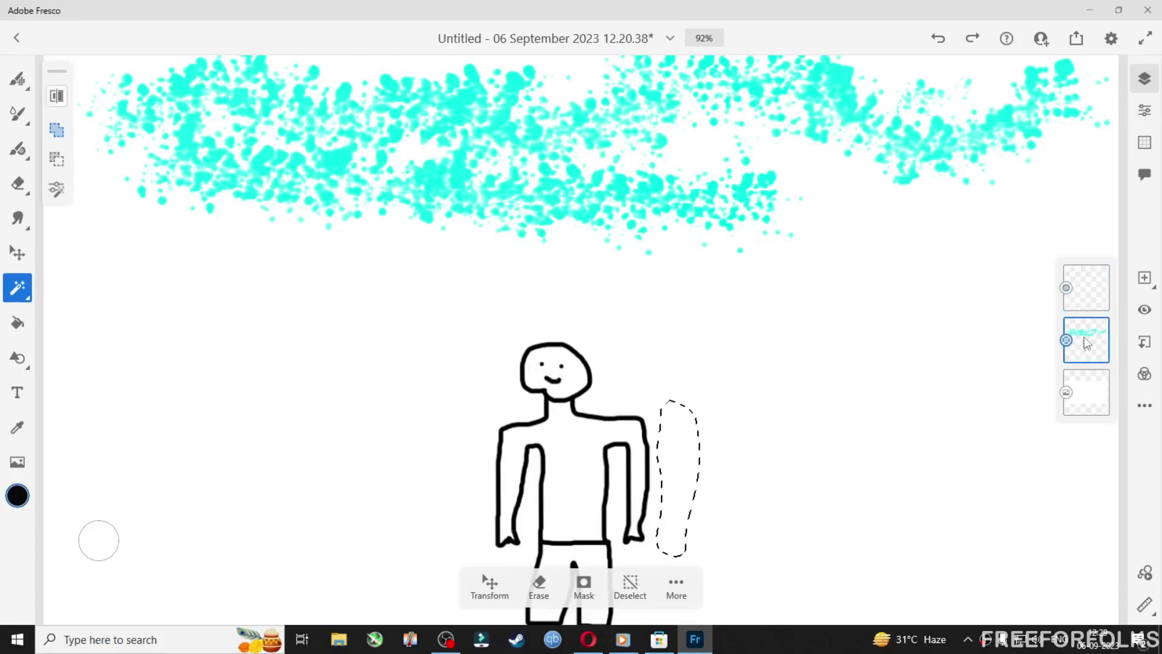
pyautogui.click(552, 385)
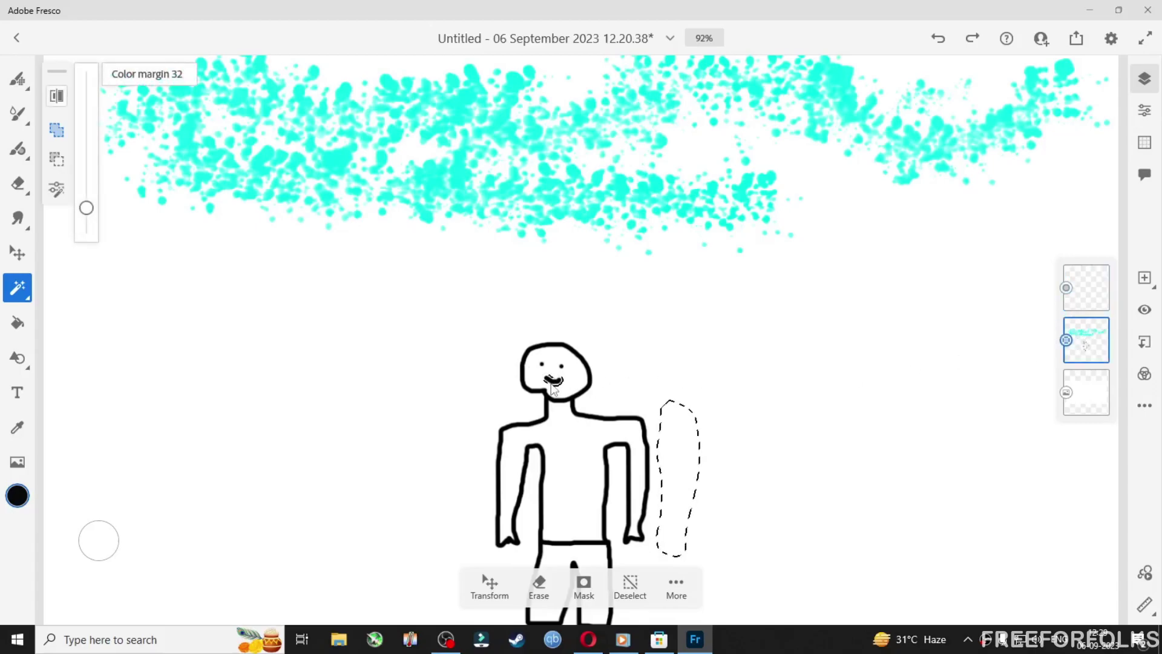
pyautogui.click(561, 442)
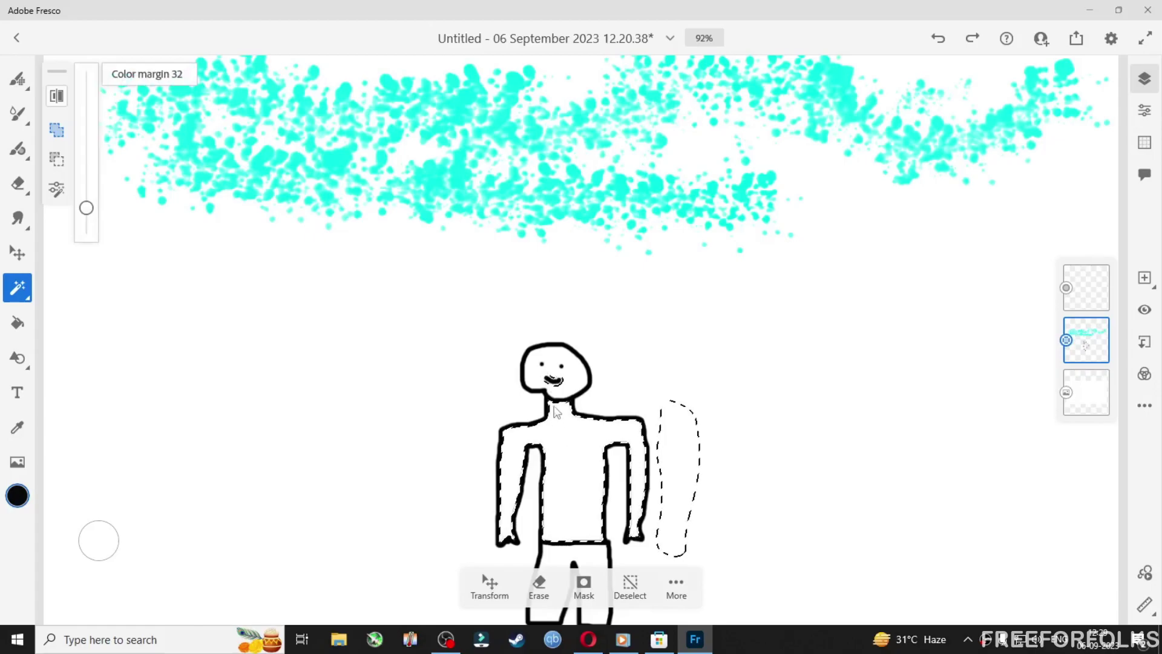
pyautogui.click(540, 380)
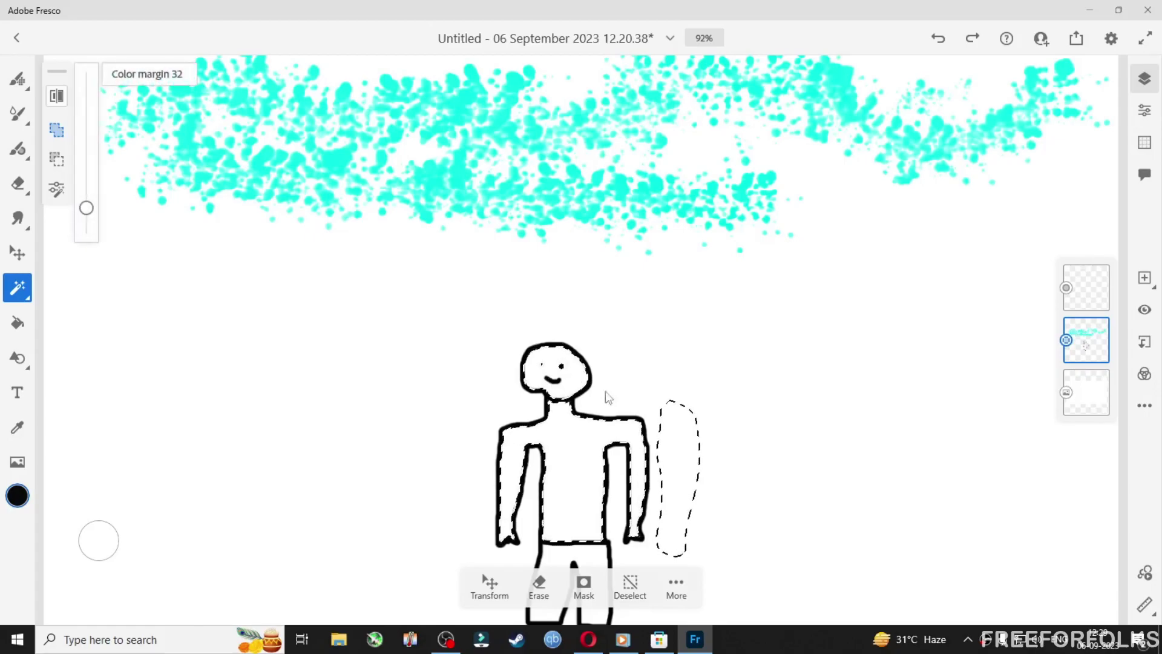
pyautogui.click(480, 203)
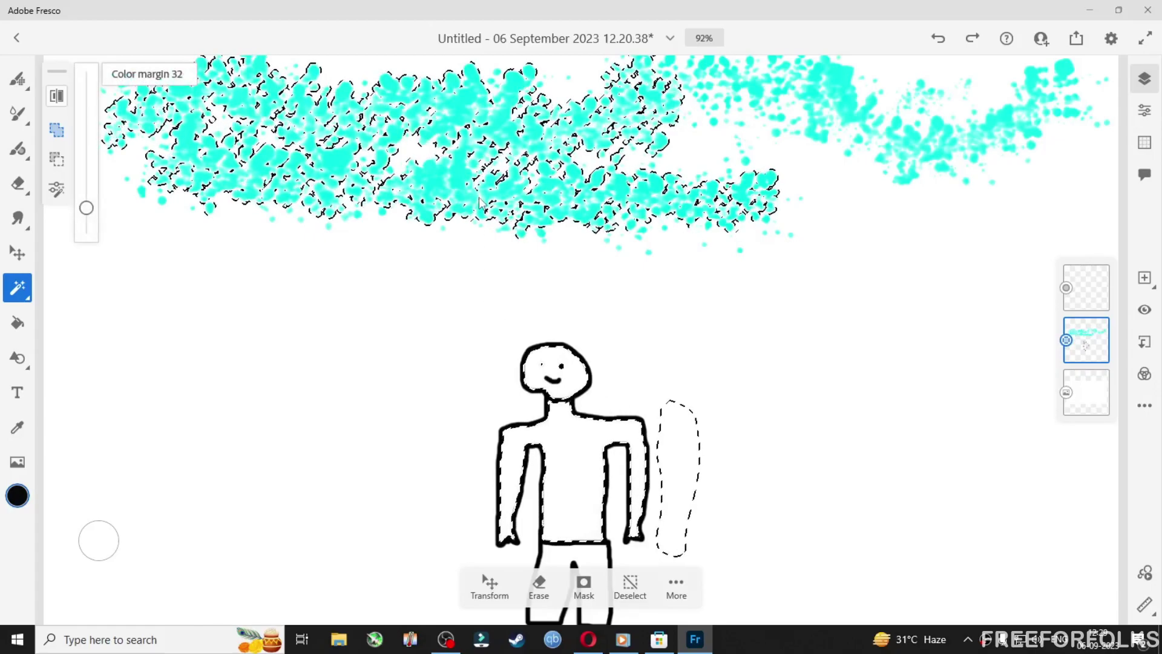
# - Paint a freehand curl-shaped selection to the left of the figure
pyautogui.click(28, 295)
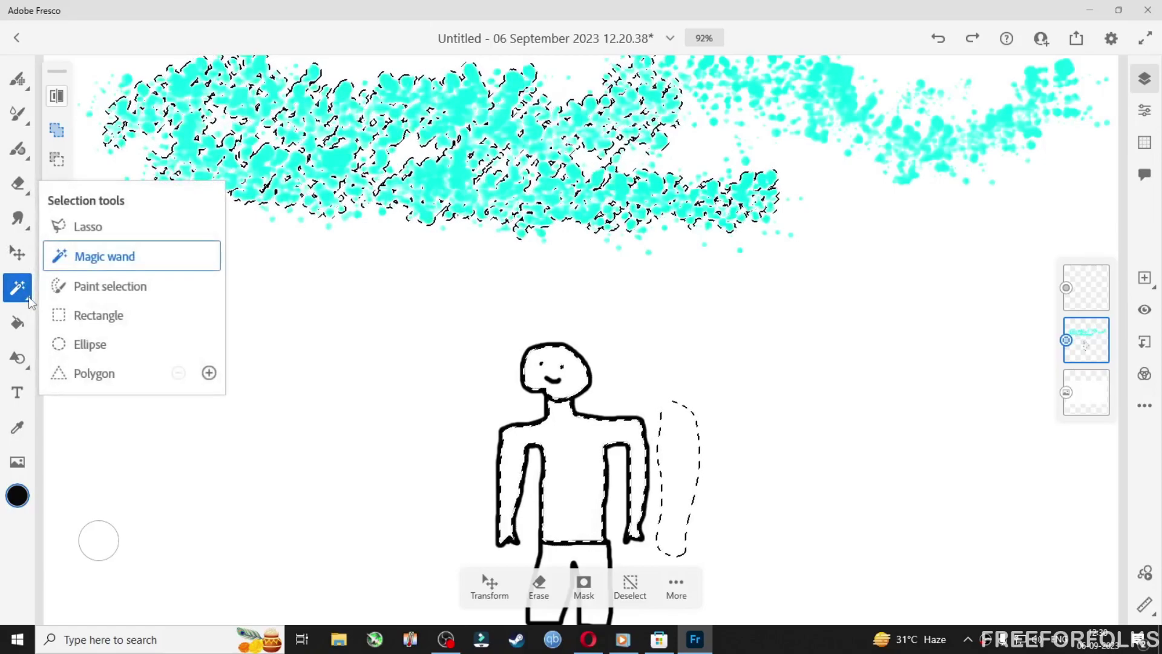
pyautogui.click(111, 285)
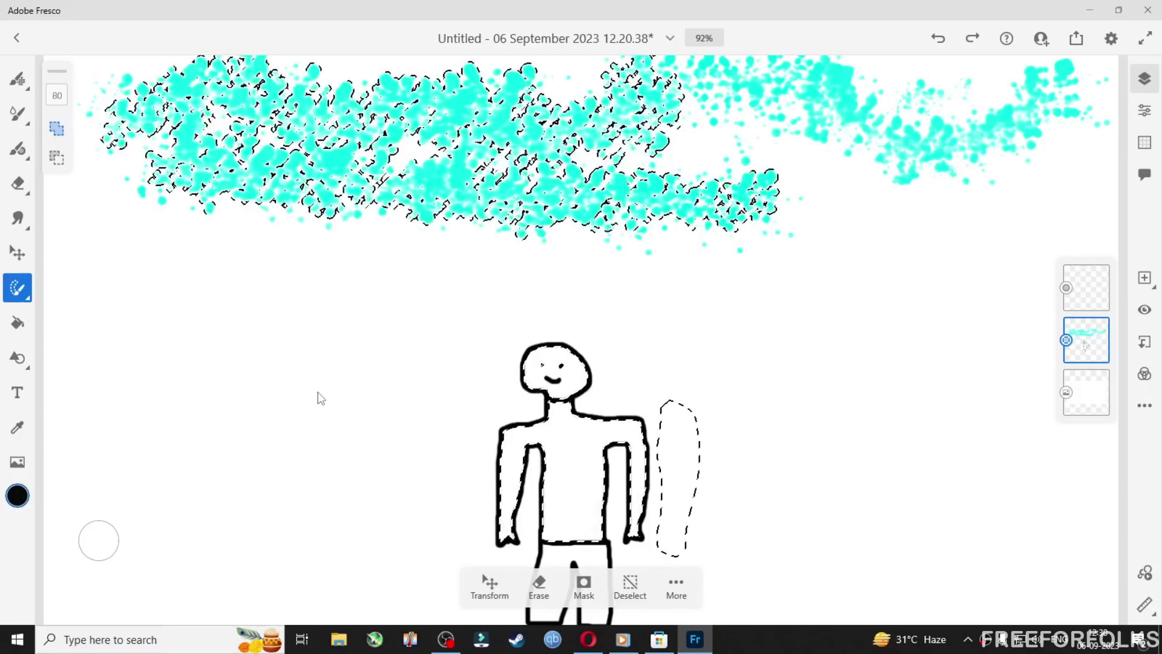
pyautogui.moveTo(301, 422)
pyautogui.mouseDown()
pyautogui.moveTo(280, 372)
pyautogui.moveTo(378, 337)
pyautogui.moveTo(377, 315)
pyautogui.moveTo(308, 290)
pyautogui.moveTo(234, 287)
pyautogui.moveTo(179, 325)
pyautogui.moveTo(170, 378)
pyautogui.mouseUp()
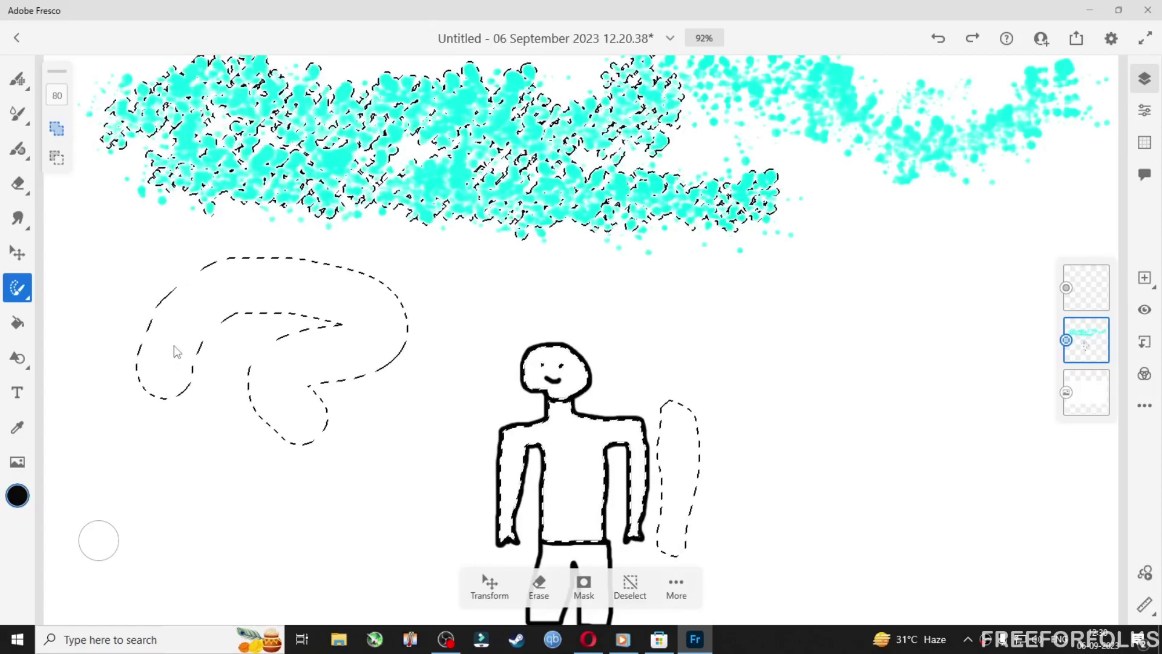
# - Fill the curl selection with cyan using the Fill tool, then deselect
pyautogui.click(17, 324)
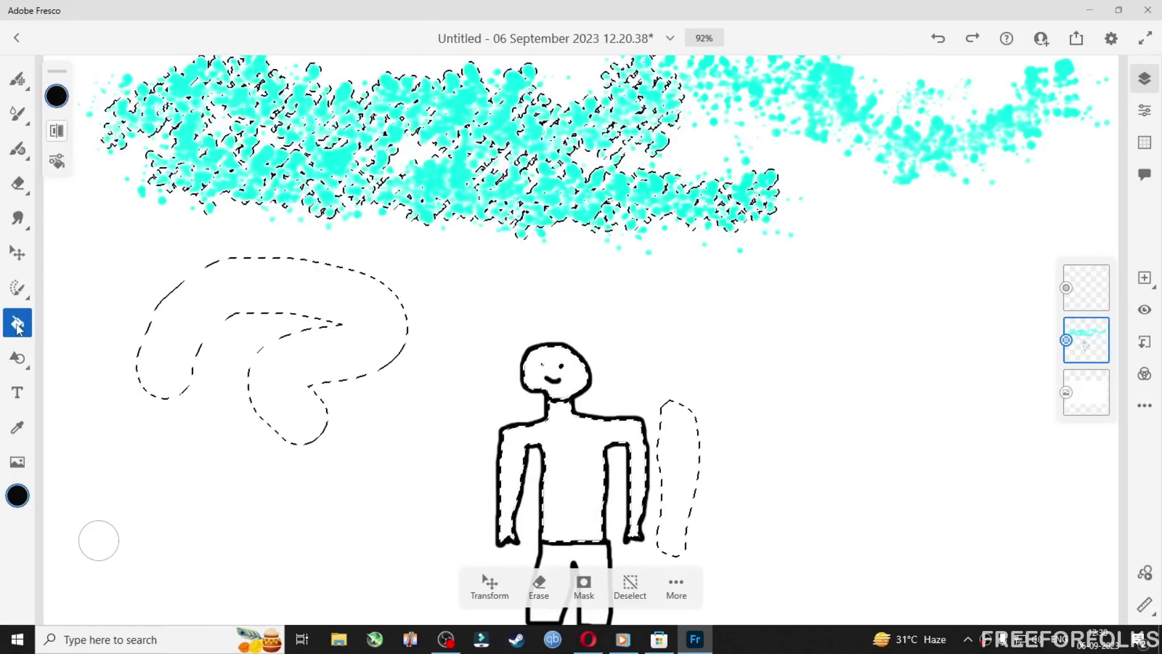
pyautogui.click(59, 97)
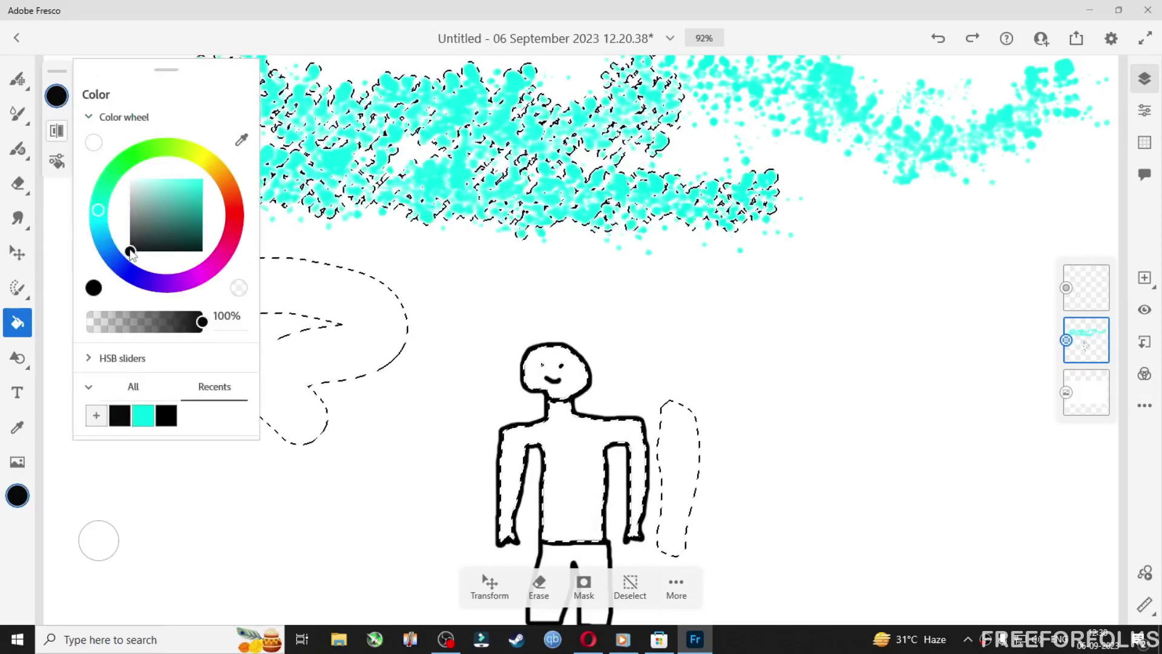
pyautogui.moveTo(130, 250); pyautogui.dragTo(205, 188)
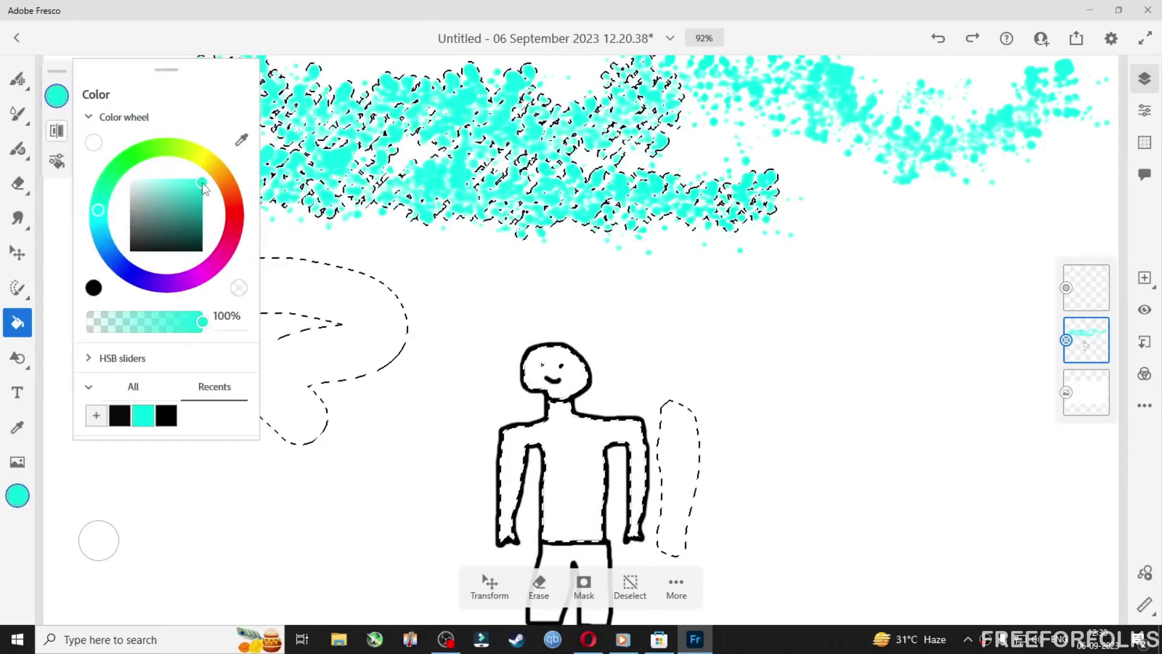
pyautogui.click(358, 326)
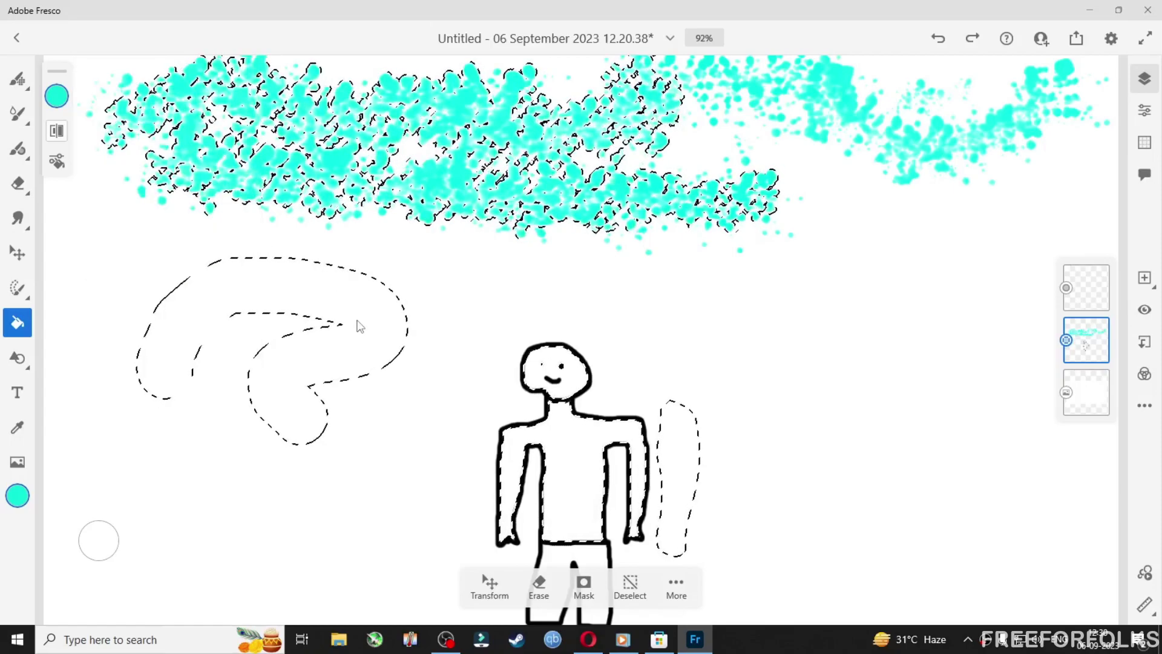
pyautogui.click(359, 325)
pyautogui.press('[')
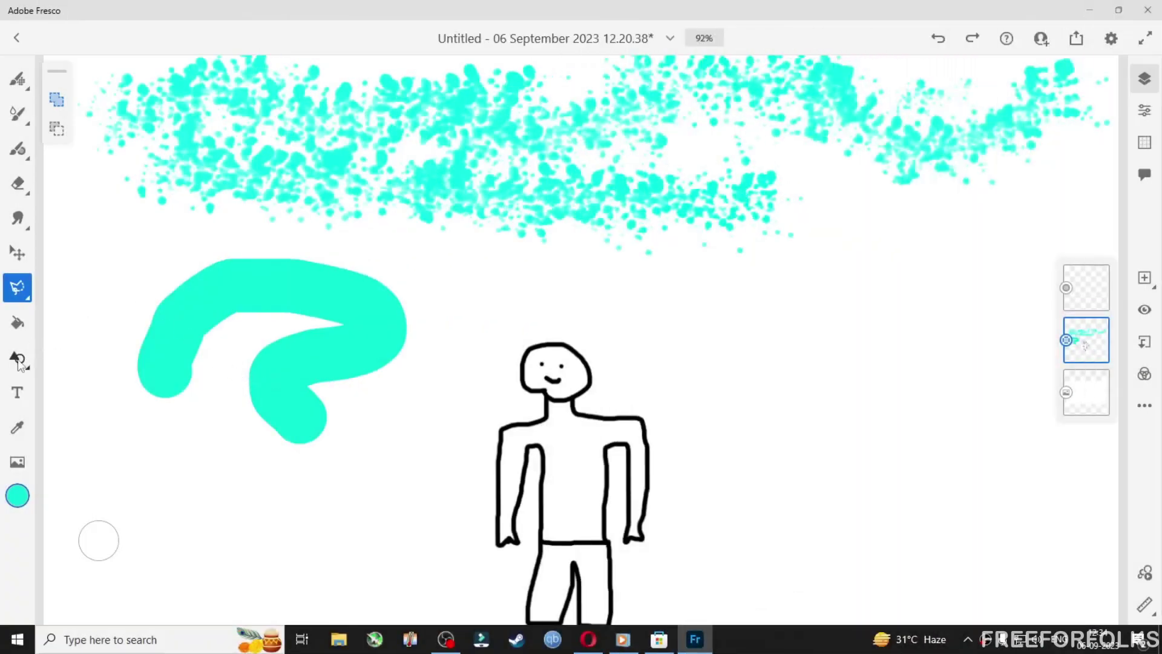
# - Place a leaf stamp shape over the figure and make it narrower
pyautogui.click(18, 360)
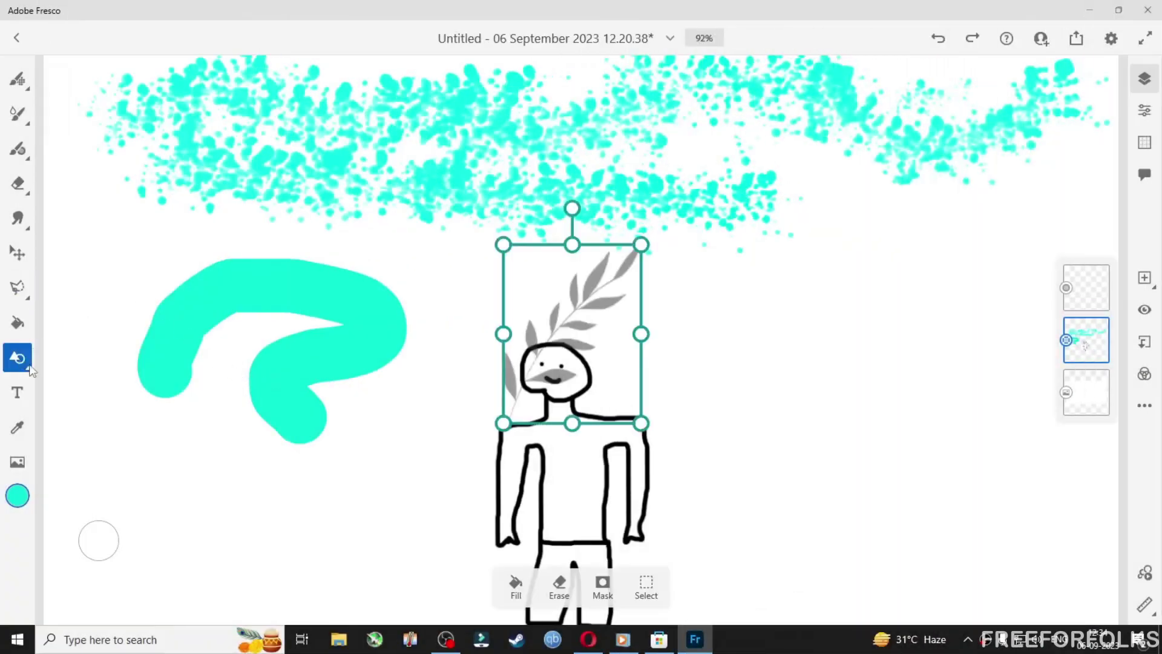
pyautogui.click(31, 371)
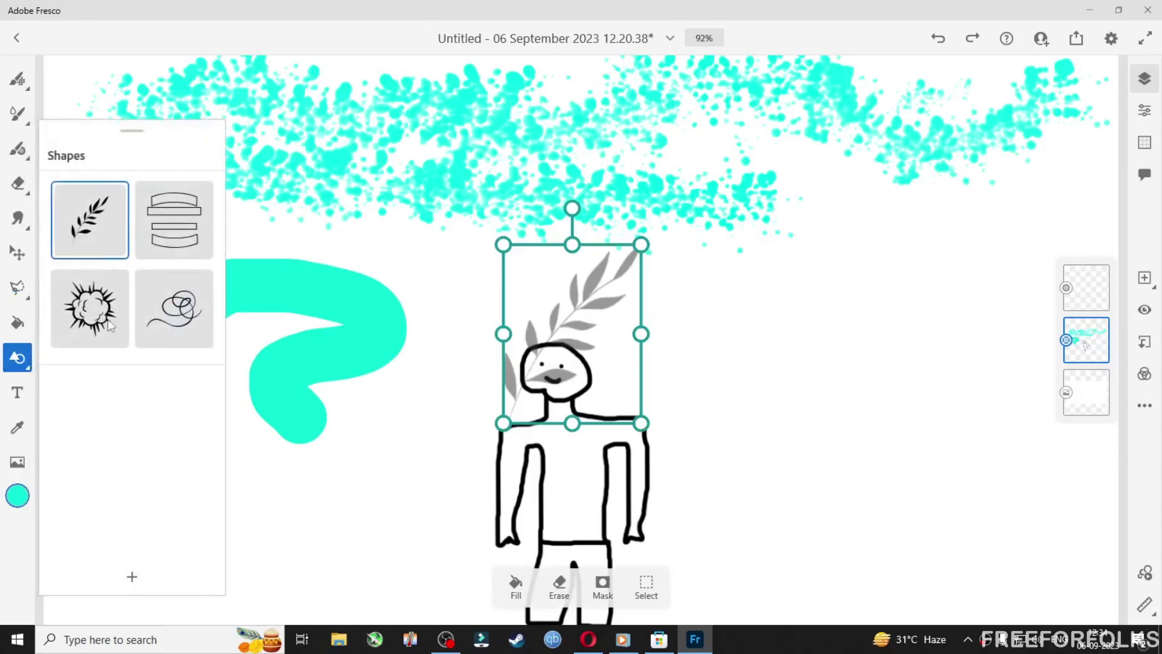
pyautogui.click(148, 250)
pyautogui.click(107, 308)
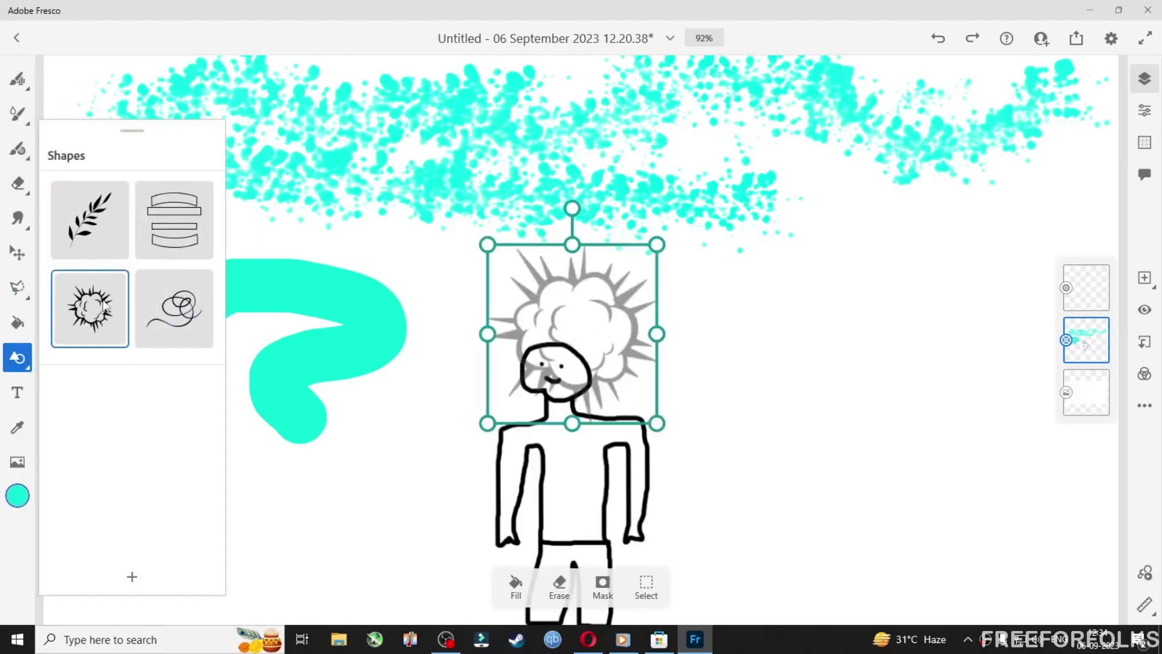
pyautogui.click(152, 298)
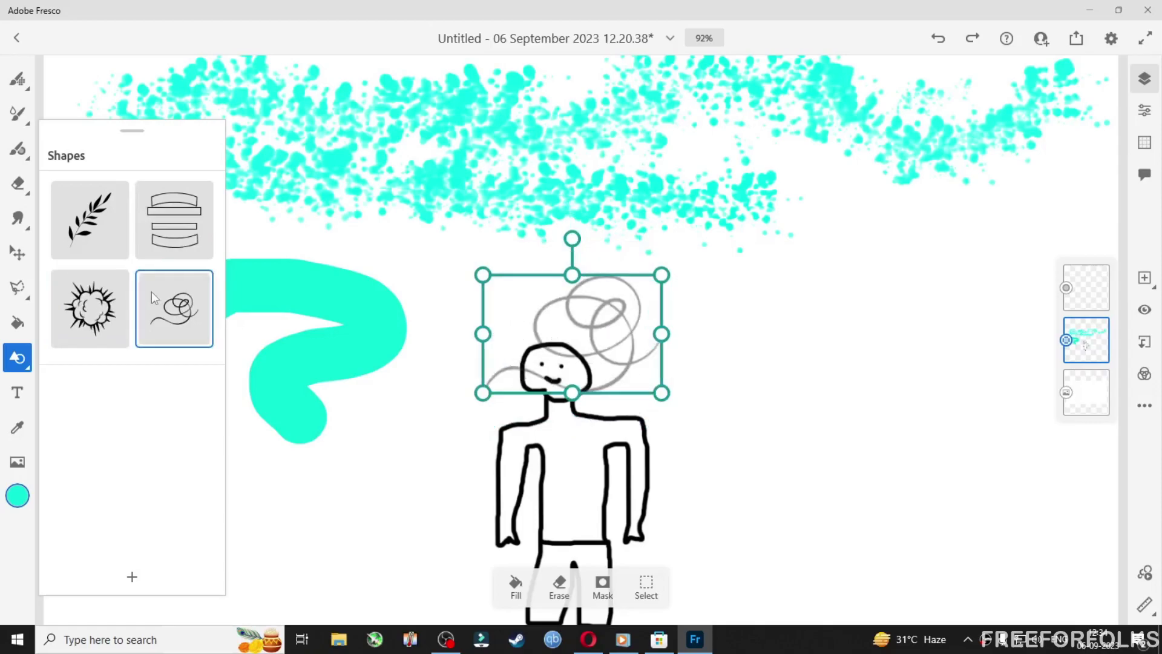
pyautogui.click(112, 252)
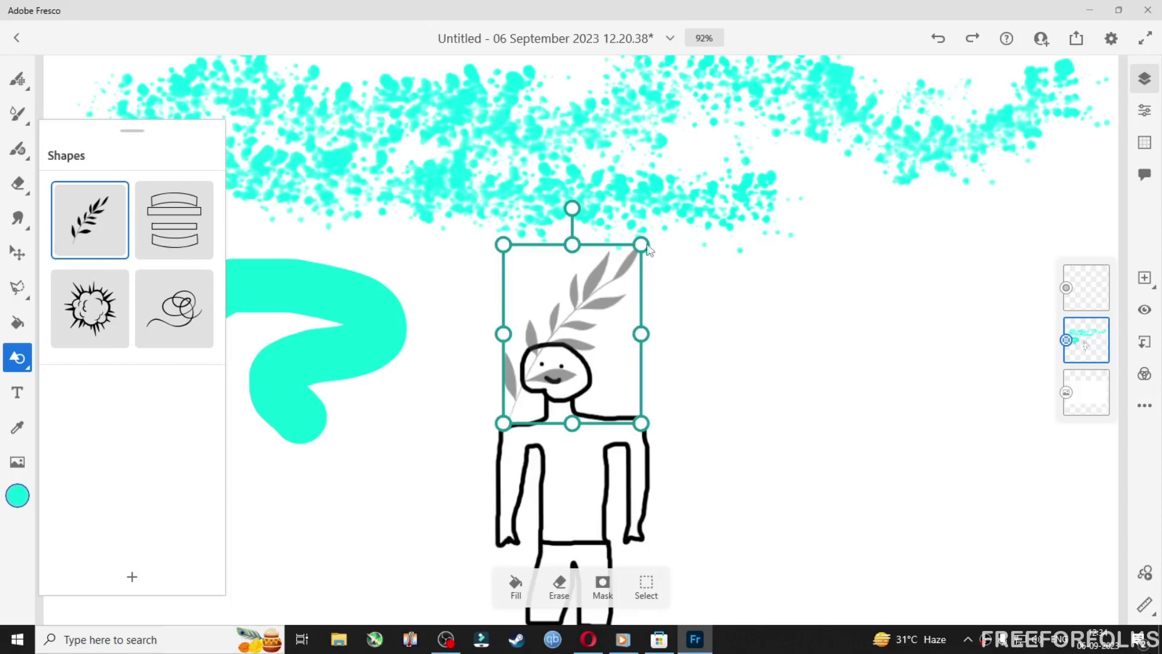
pyautogui.moveTo(641, 249); pyautogui.dragTo(649, 277)
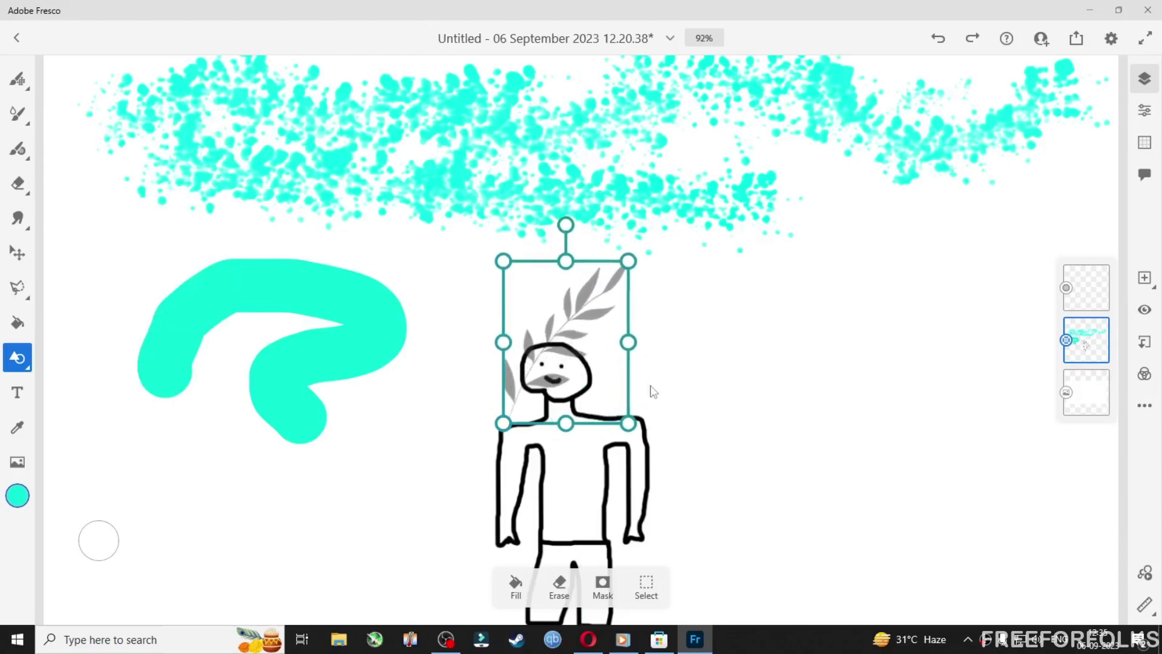
# - Turn the leaf shape into a selection and move the selected face lines down and right
pyautogui.click(647, 586)
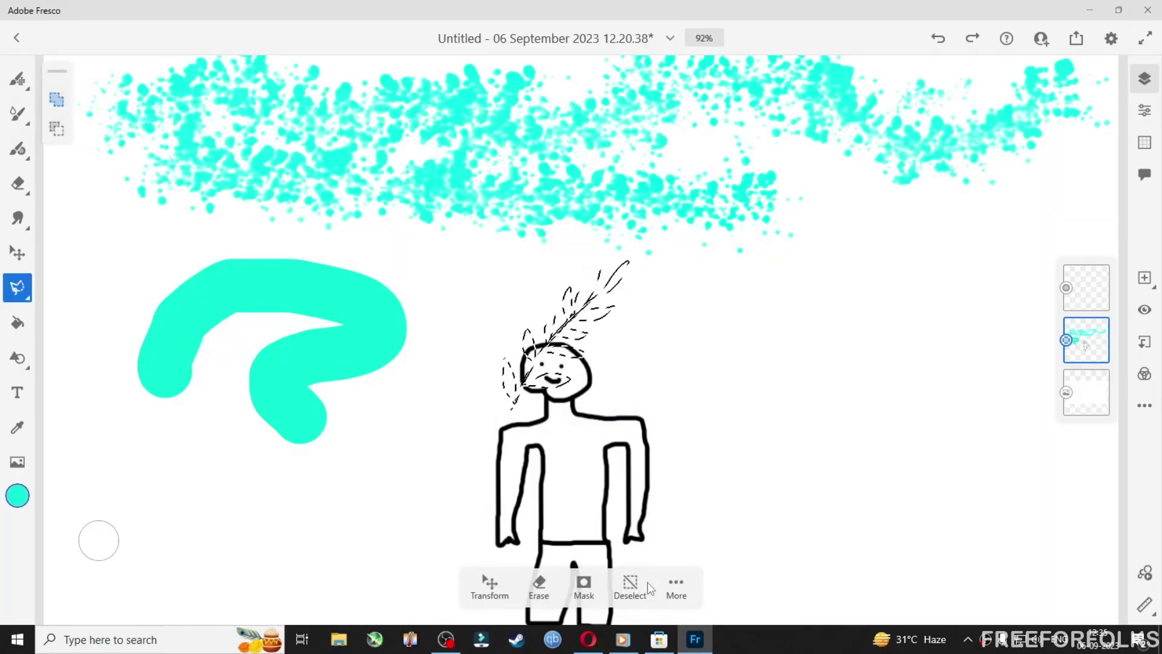
pyautogui.click(491, 586)
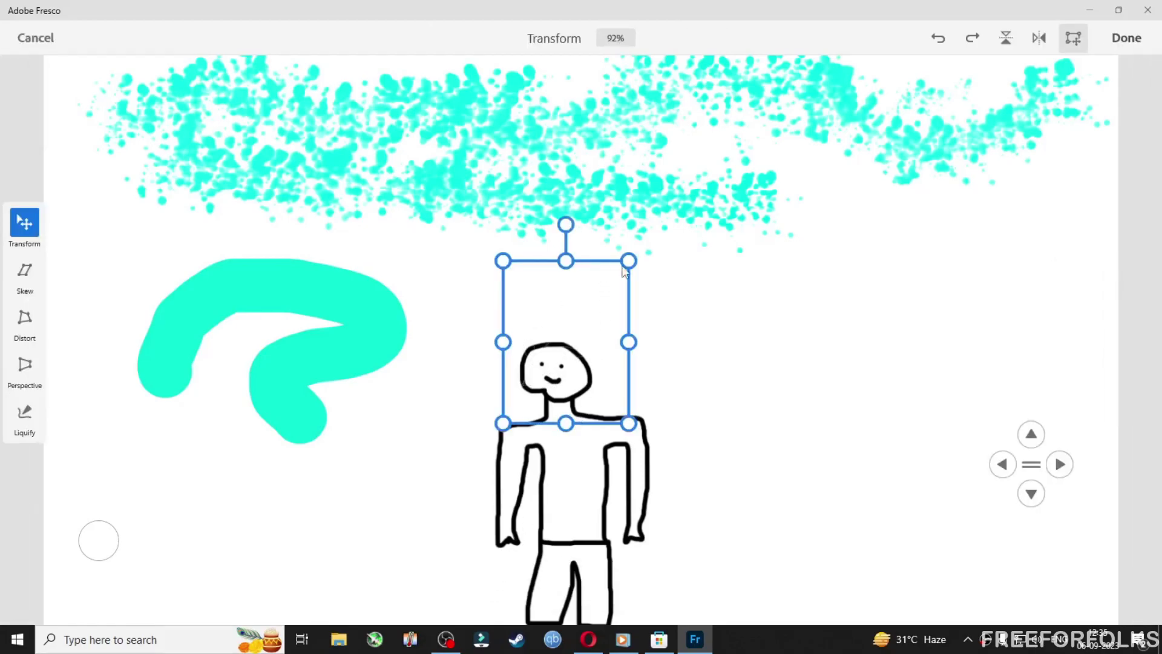
pyautogui.moveTo(608, 267); pyautogui.dragTo(837, 297)
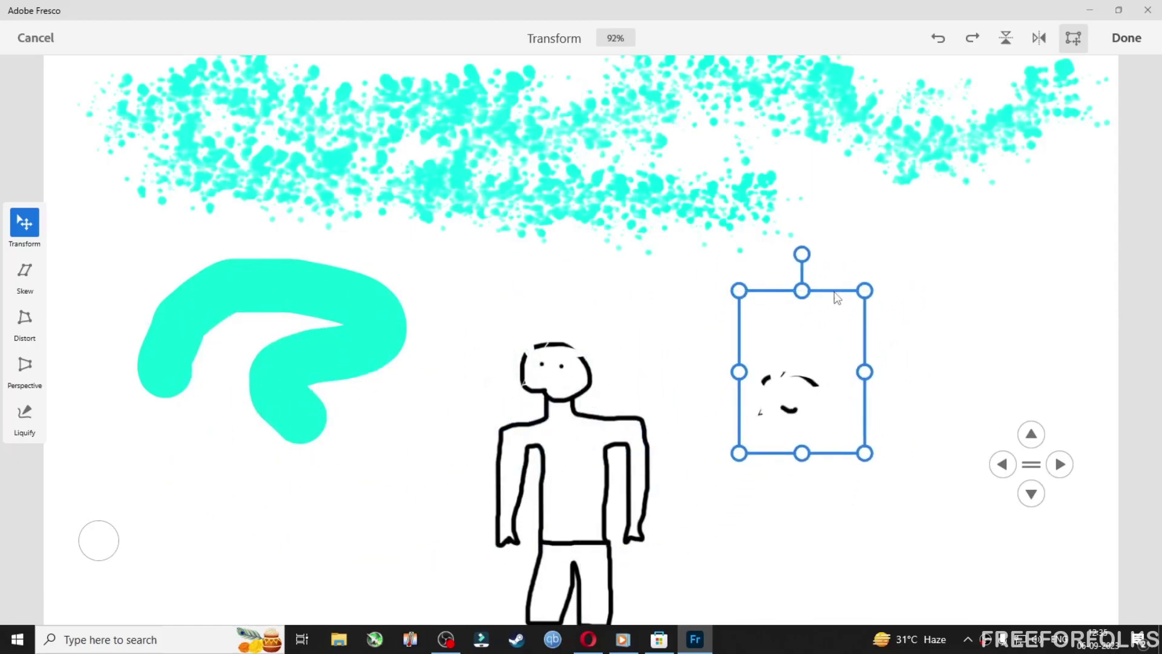
pyautogui.click(1126, 38)
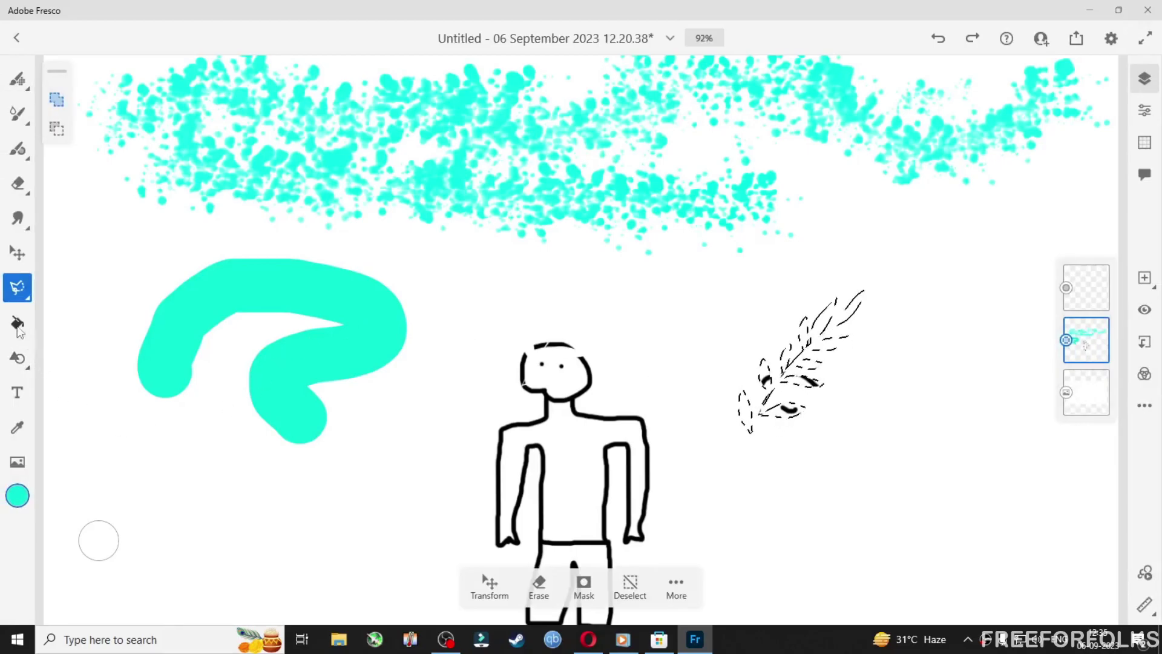
# - Fill each of the leaf shapes on the right with bright green using the Fill tool
pyautogui.click(17, 325)
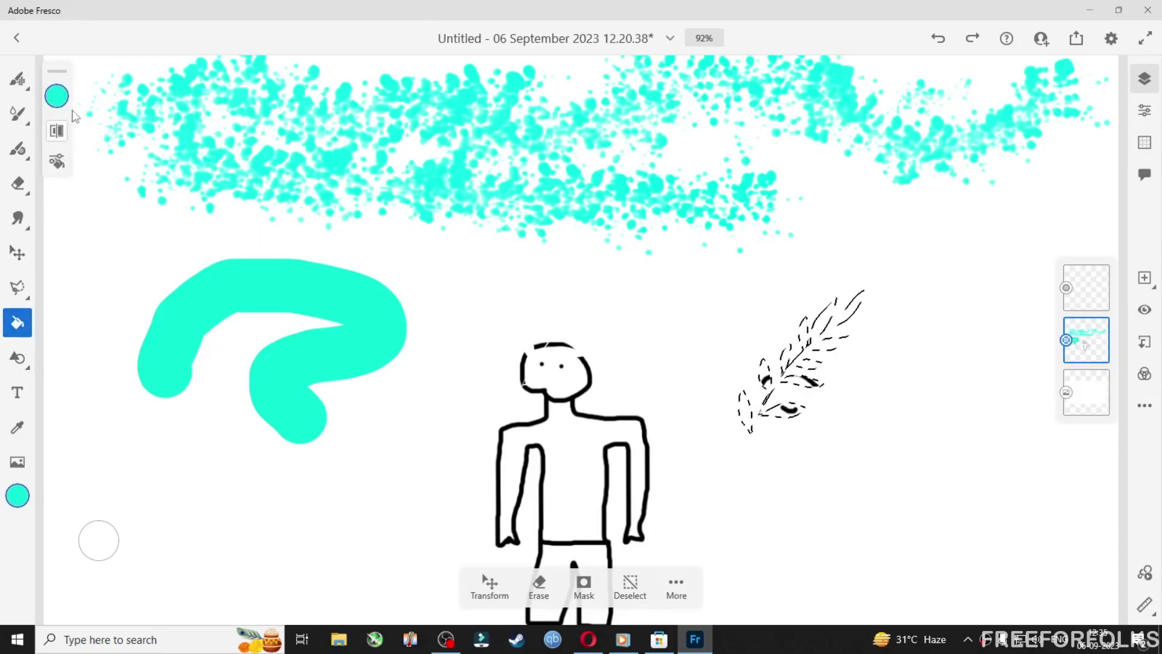
pyautogui.click(57, 96)
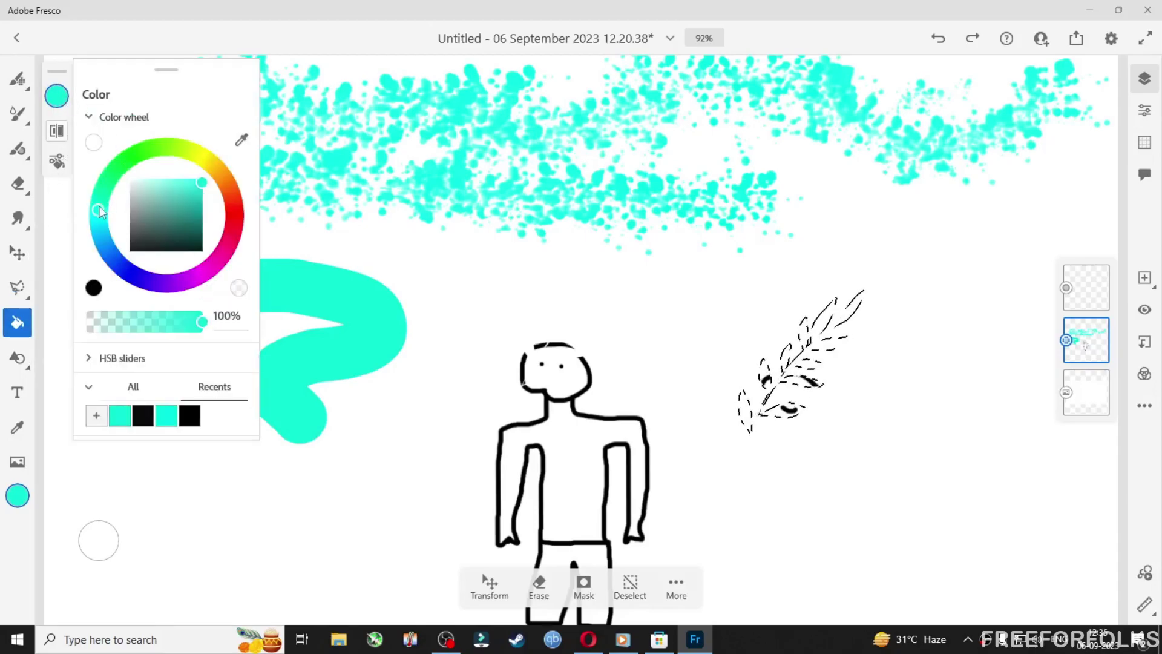
pyautogui.moveTo(100, 212); pyautogui.dragTo(143, 159)
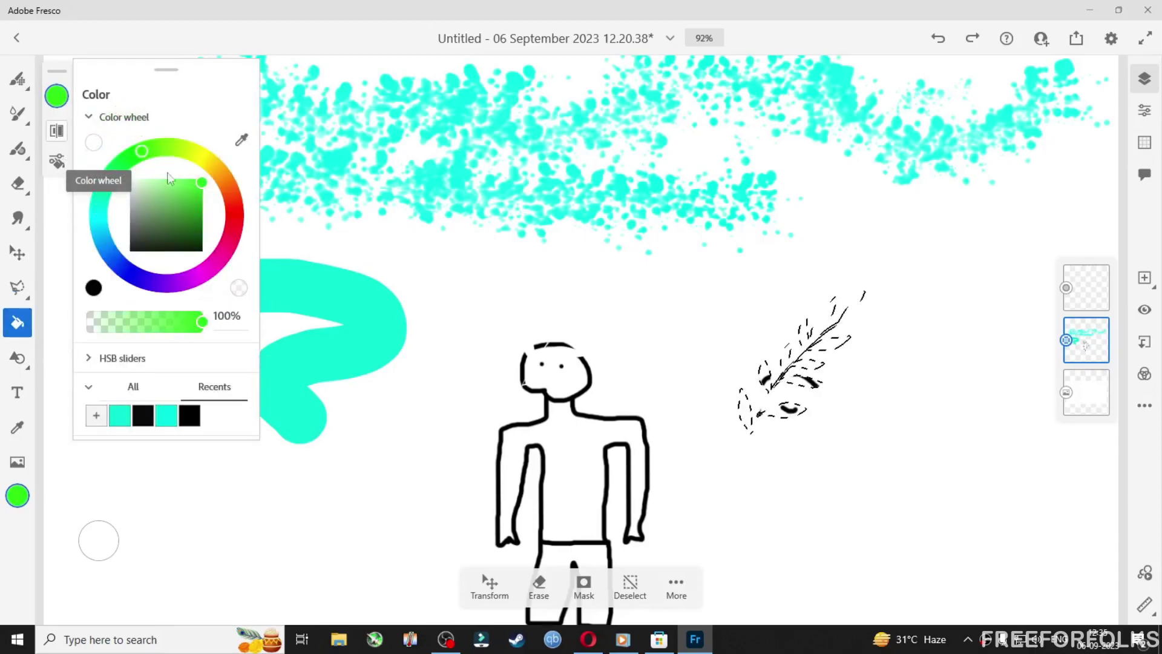
pyautogui.click(795, 385)
pyautogui.click(749, 417)
pyautogui.click(788, 410)
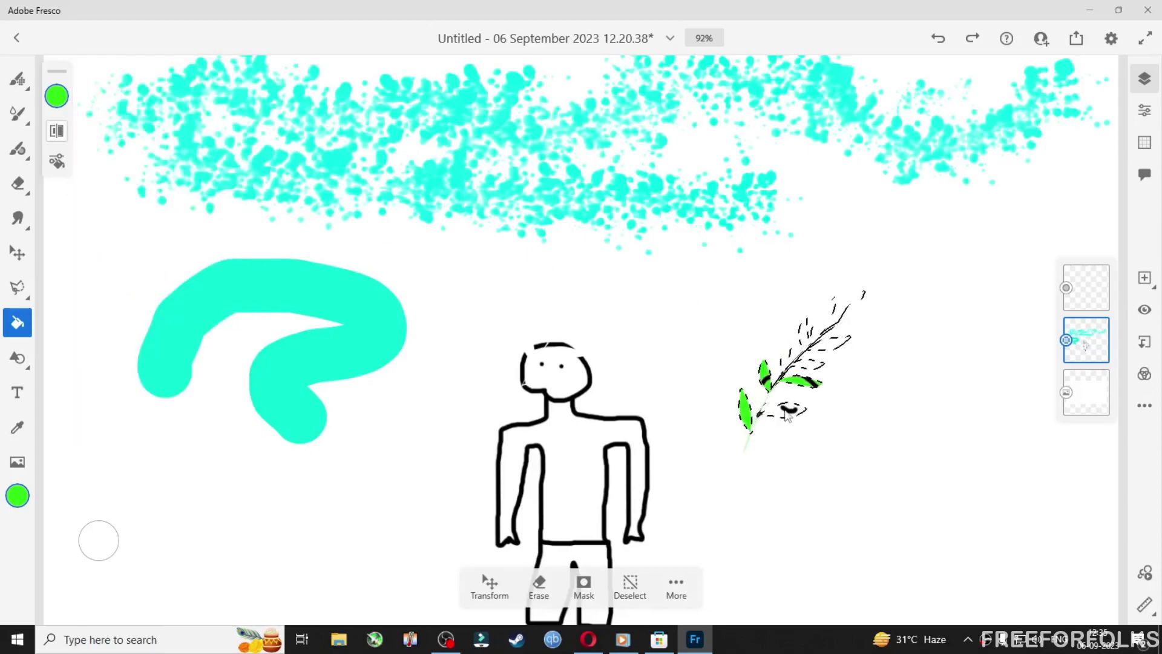
pyautogui.click(796, 362)
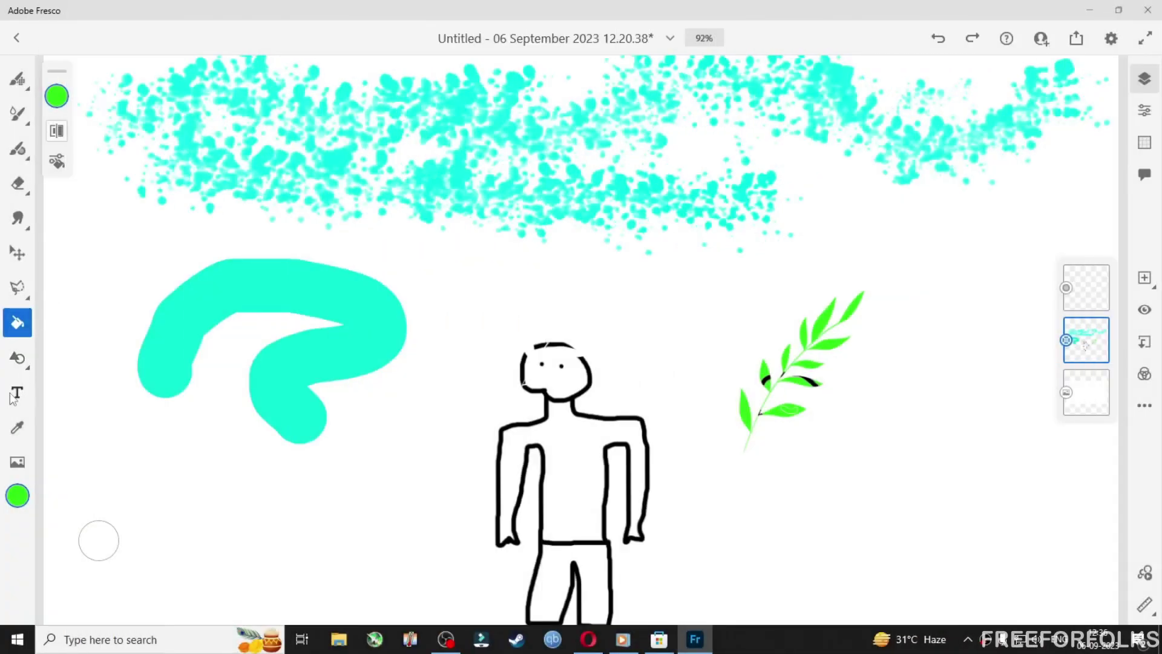
# - Place a text box below the leaf and replace the placeholder with 'Hiefolks!'
pyautogui.click(16, 393)
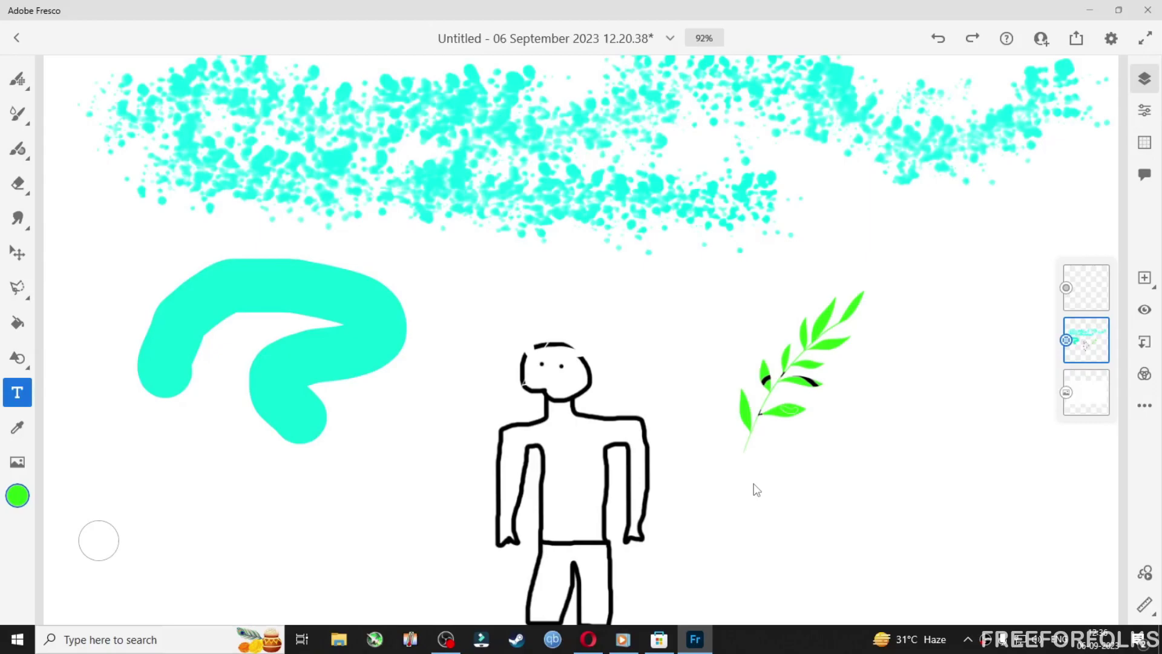
pyautogui.click(757, 490)
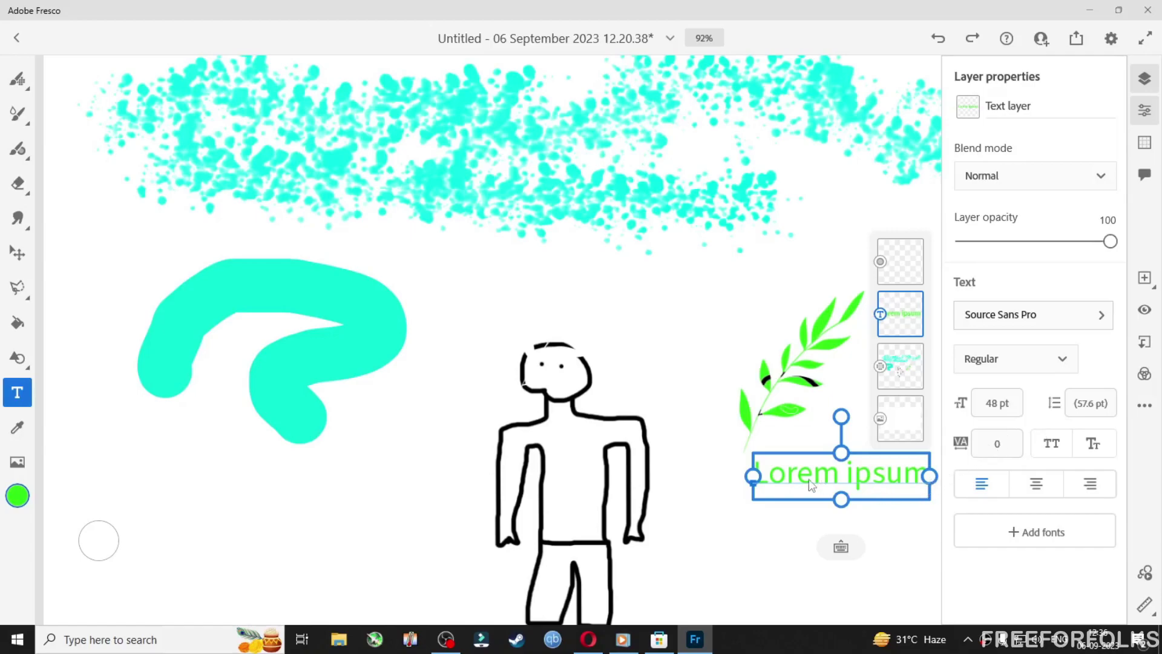
pyautogui.doubleClick(833, 483)
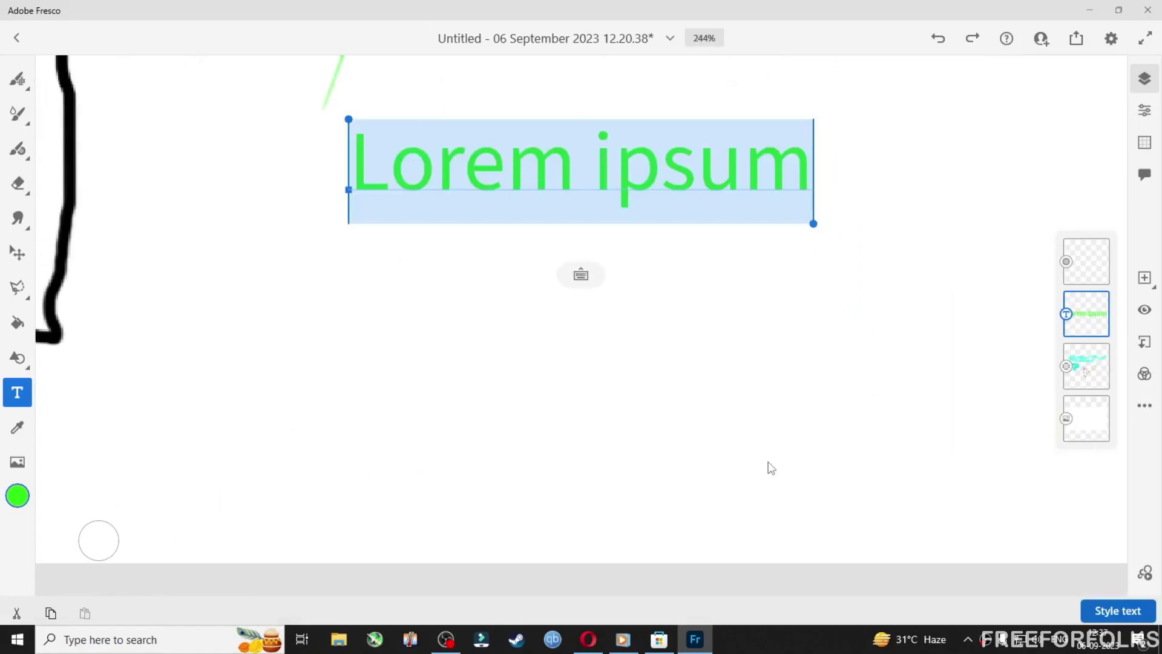
pyautogui.write('h')
pyautogui.press('BackSpace')
pyautogui.write('Hie')
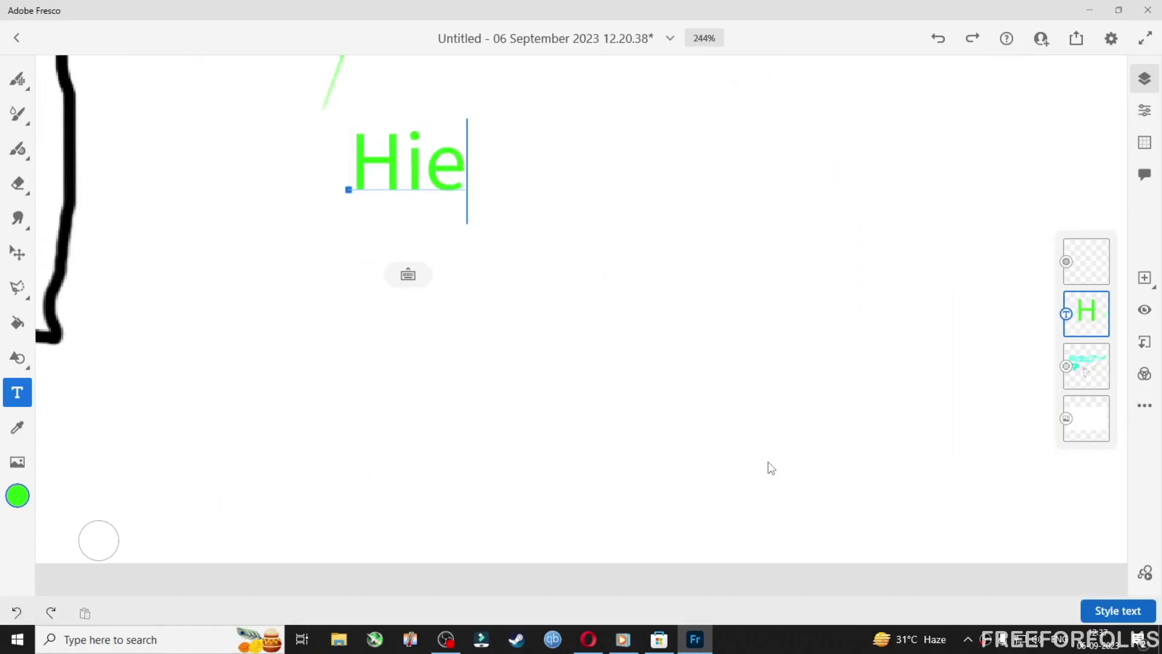
pyautogui.write('folks!')
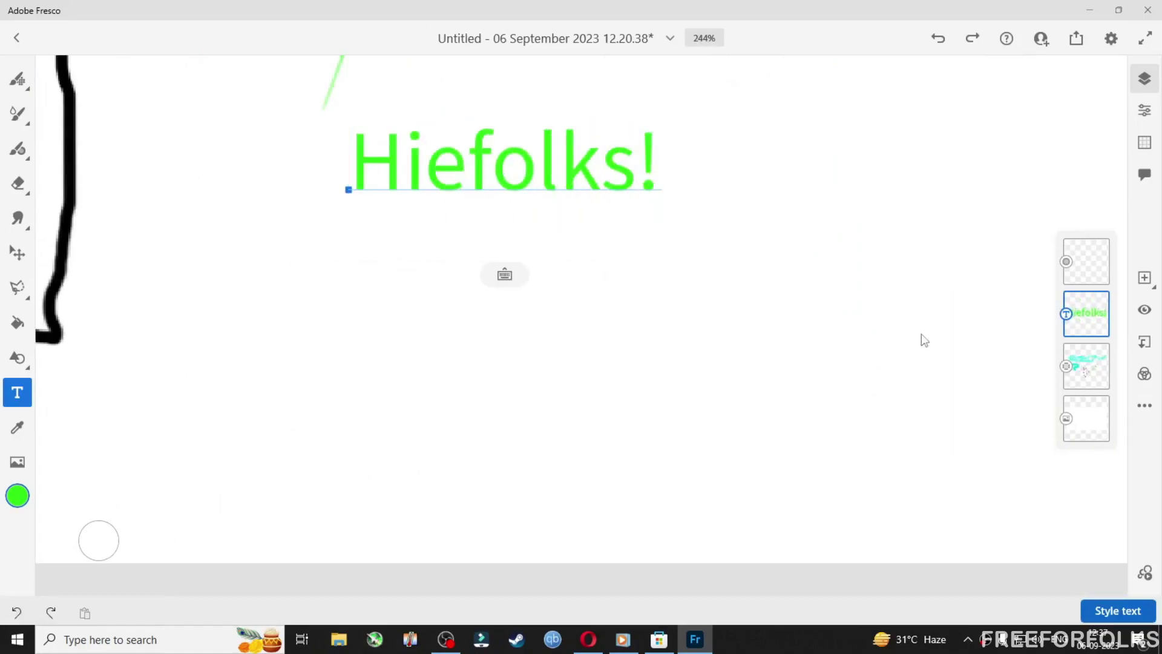
pyautogui.click(1144, 110)
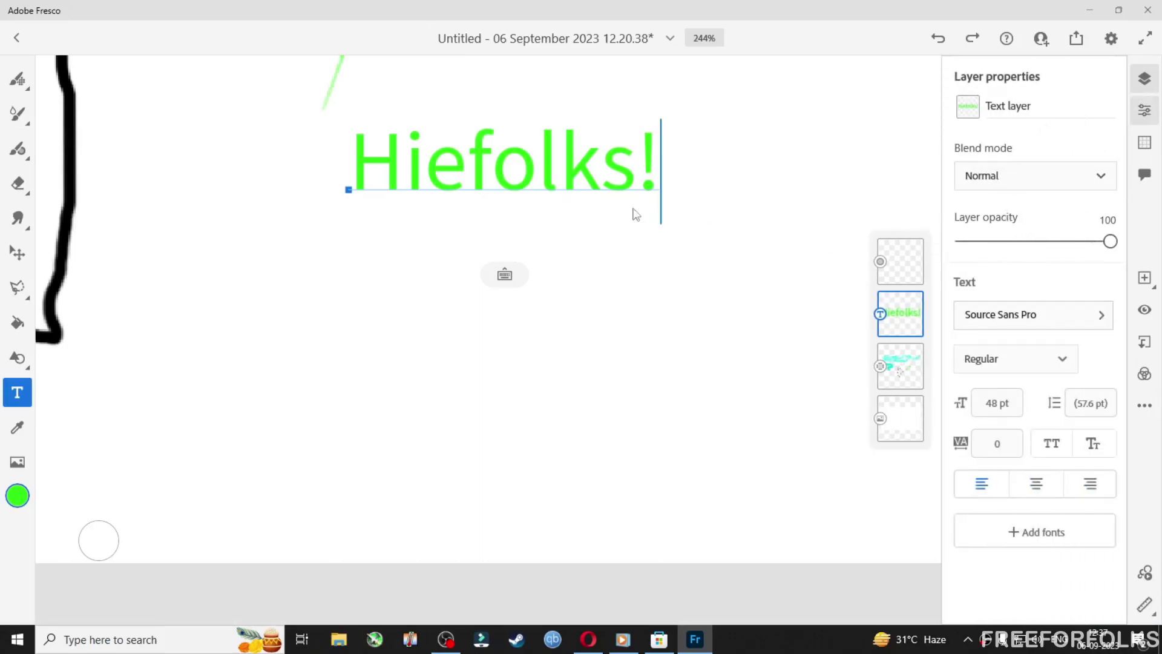
# - Try Arial Narrow and Algerian on 'Hiefolks', then settle on Arial Rounded MT Bold
pyautogui.doubleClick(538, 163)
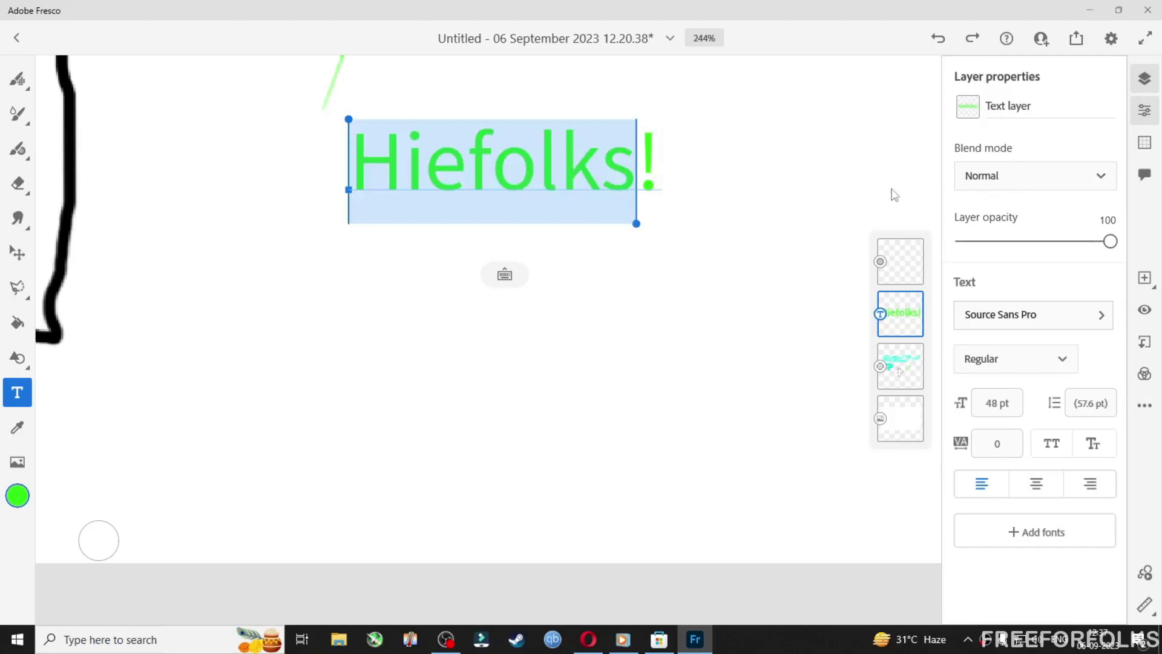
pyautogui.moveTo(1110, 242)
pyautogui.mouseDown()
pyautogui.moveTo(975, 243)
pyautogui.moveTo(1126, 245)
pyautogui.mouseUp()
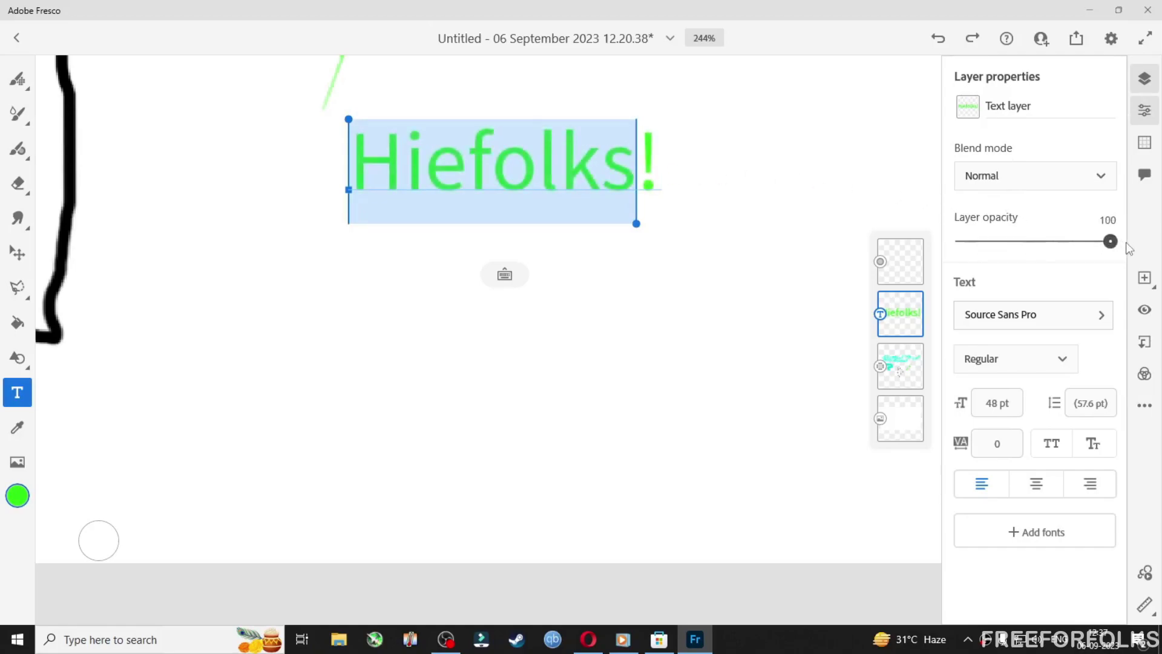
pyautogui.click(1103, 316)
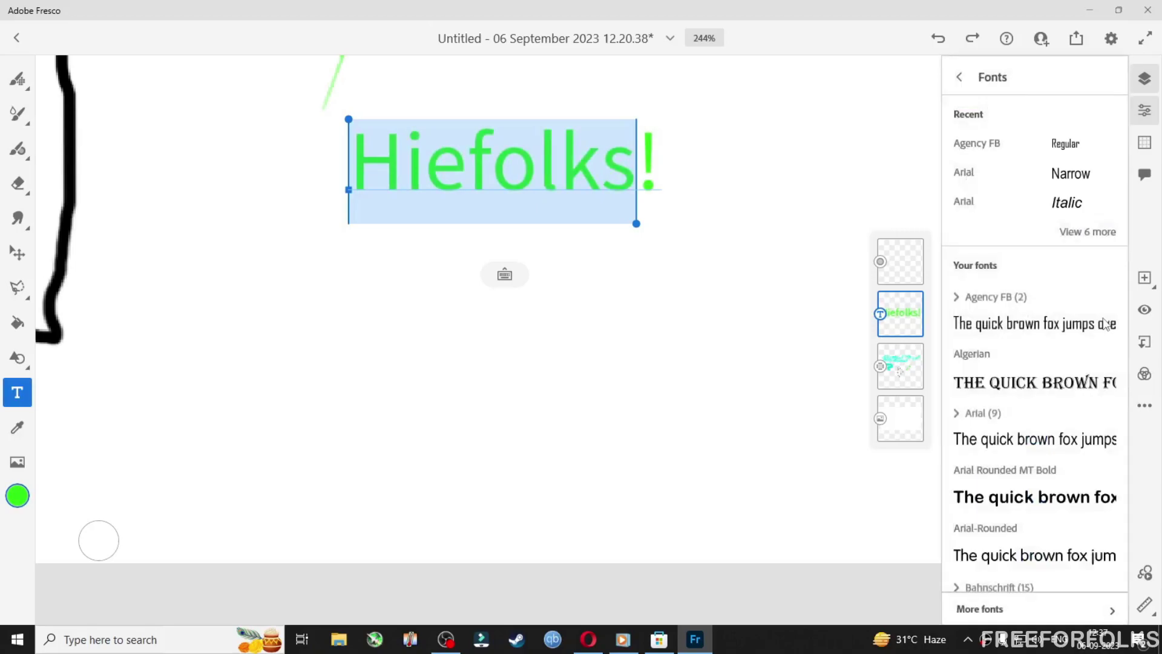
pyautogui.click(983, 178)
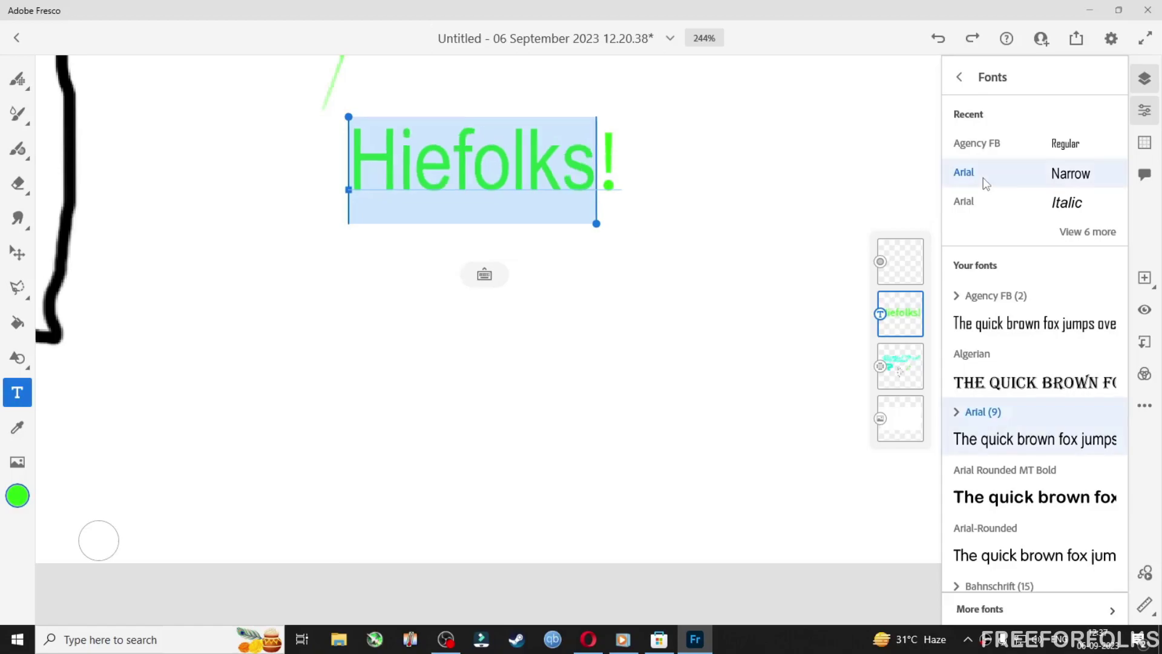
pyautogui.click(985, 357)
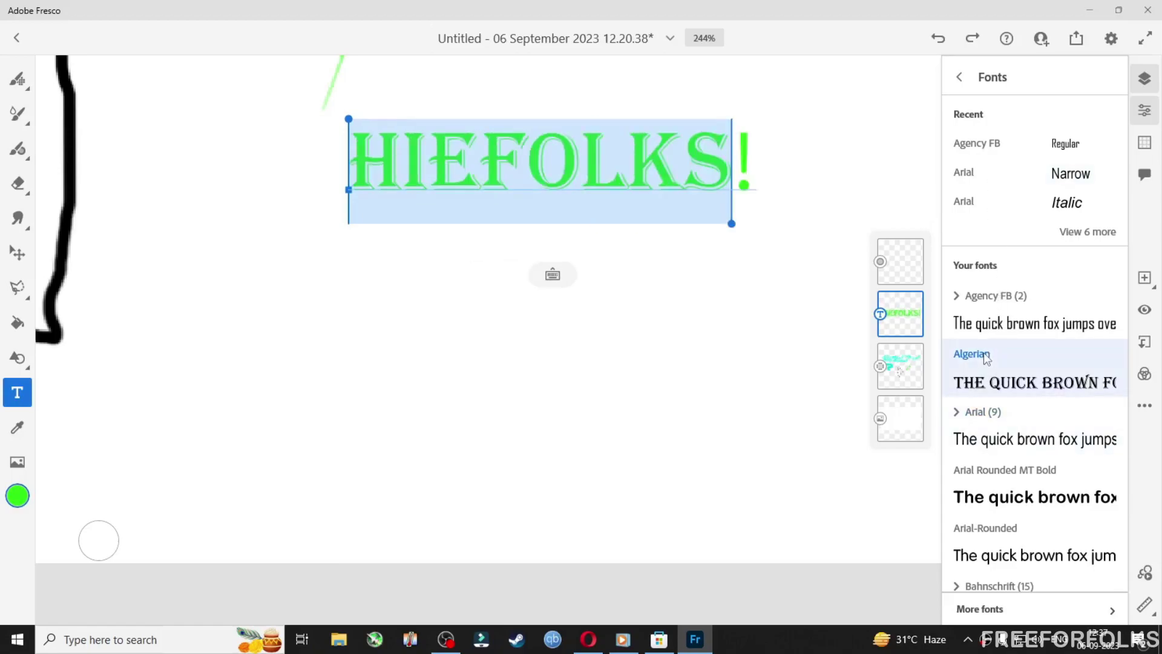
pyautogui.click(994, 467)
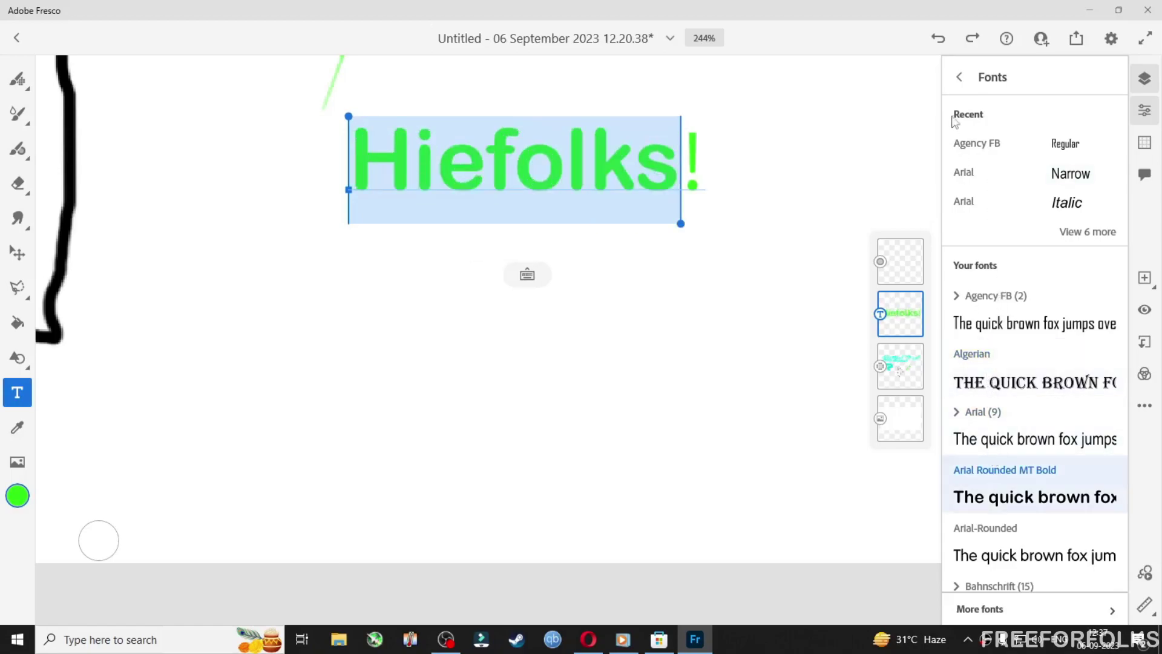
pyautogui.click(960, 78)
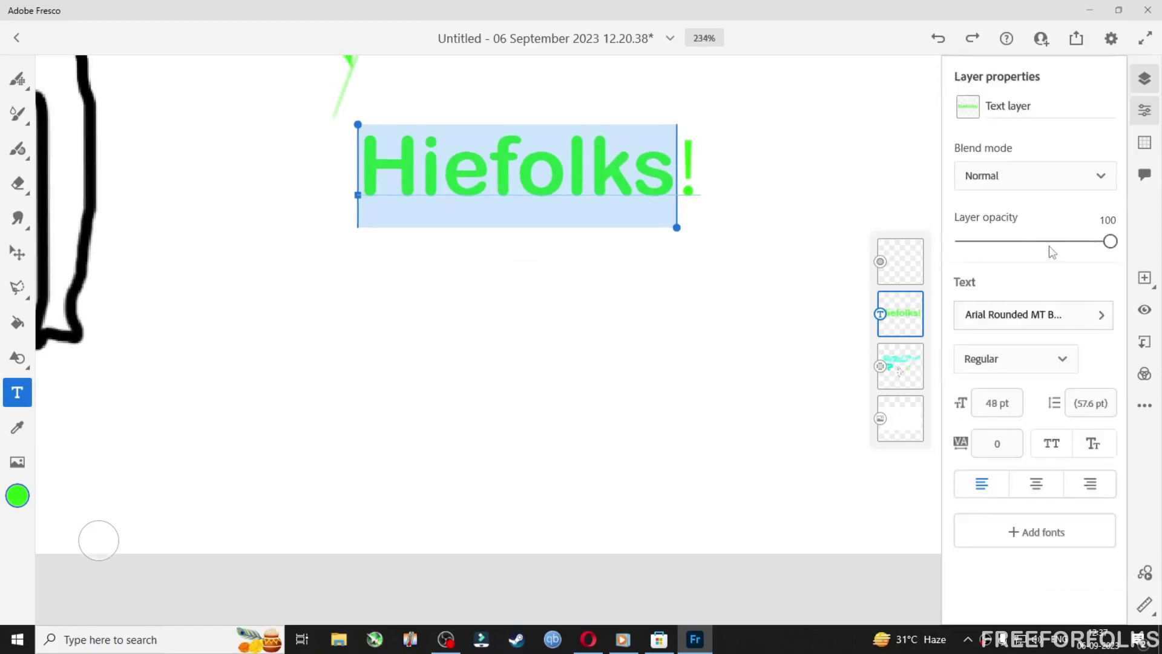
# - Change the 'Hiefolks!' font size to 51 pt with the size keypad
pyautogui.click(998, 403)
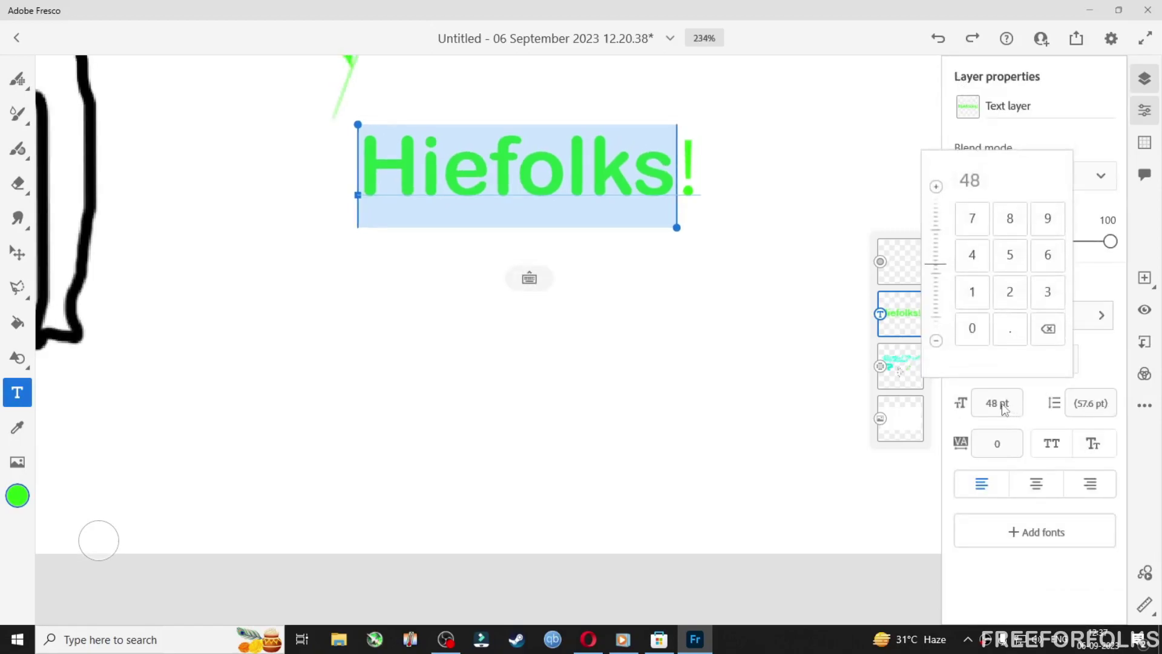
pyautogui.click(937, 187)
pyautogui.click(936, 188)
pyautogui.click(936, 187)
pyautogui.click(937, 187)
pyautogui.click(937, 187)
pyautogui.click(936, 187)
pyautogui.click(936, 187)
pyautogui.click(936, 187)
pyautogui.click(936, 187)
pyautogui.click(936, 187)
pyautogui.click(937, 340)
pyautogui.click(936, 341)
pyautogui.click(937, 341)
pyautogui.click(937, 341)
pyautogui.click(937, 341)
pyautogui.click(936, 340)
pyautogui.click(936, 341)
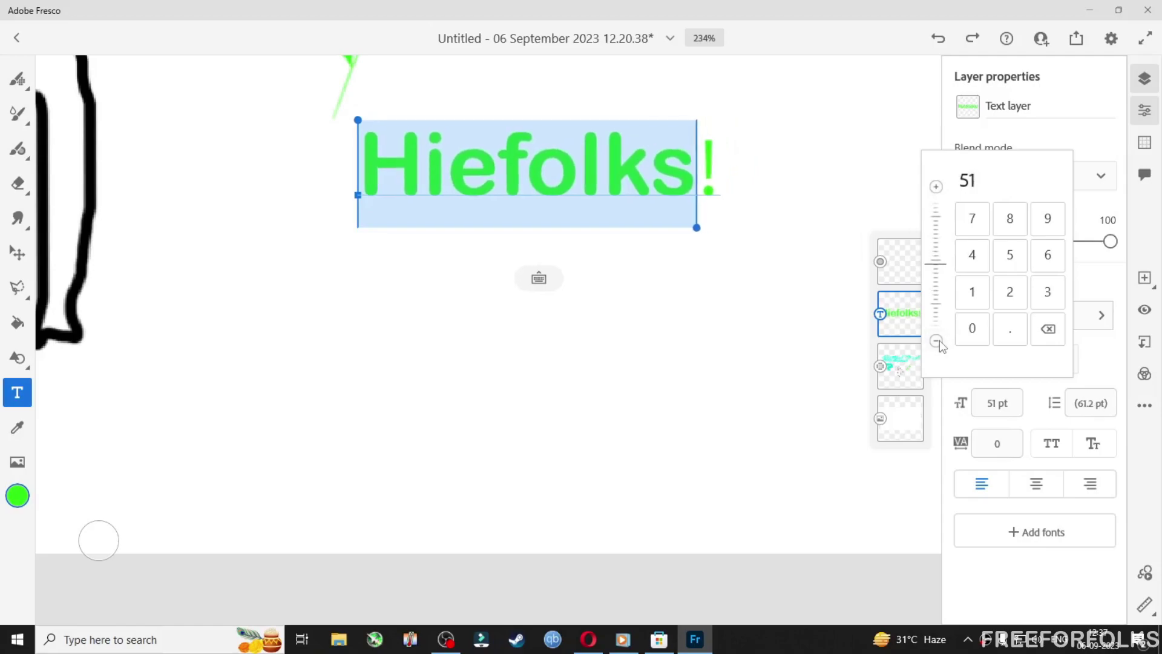
pyautogui.click(997, 451)
# - Raise the tracking to 3 and switch the text to Small Caps
pyautogui.moveTo(998, 448)
pyautogui.mouseDown()
pyautogui.moveTo(1071, 446)
pyautogui.moveTo(996, 443)
pyautogui.mouseUp()
pyautogui.click(1052, 446)
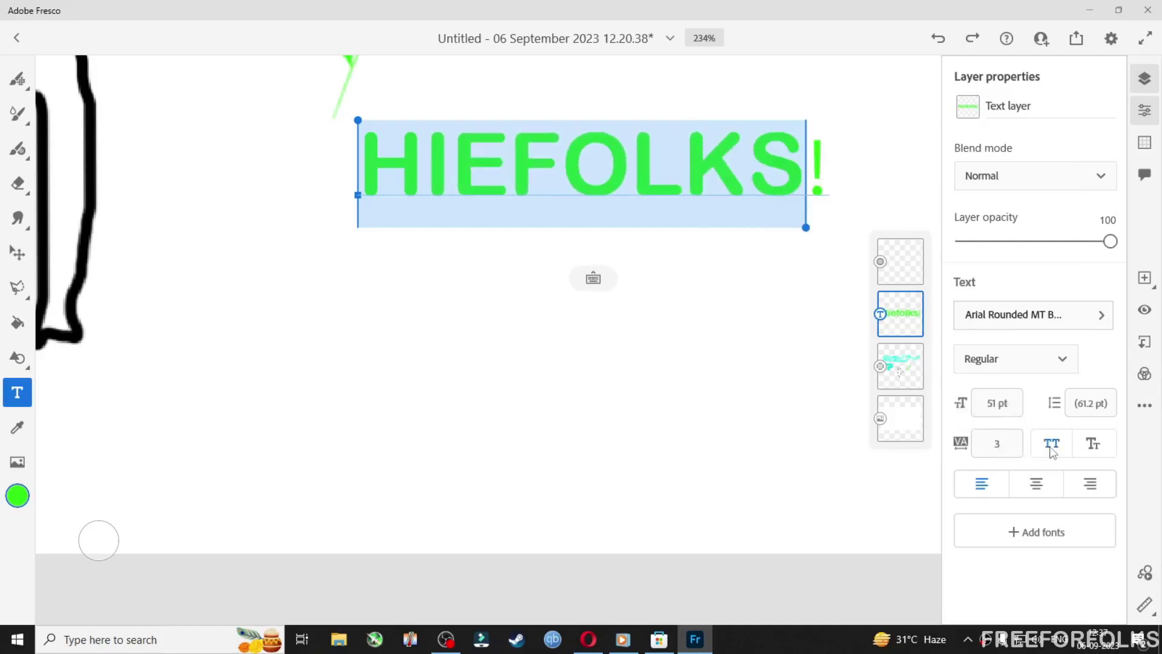
pyautogui.click(1091, 448)
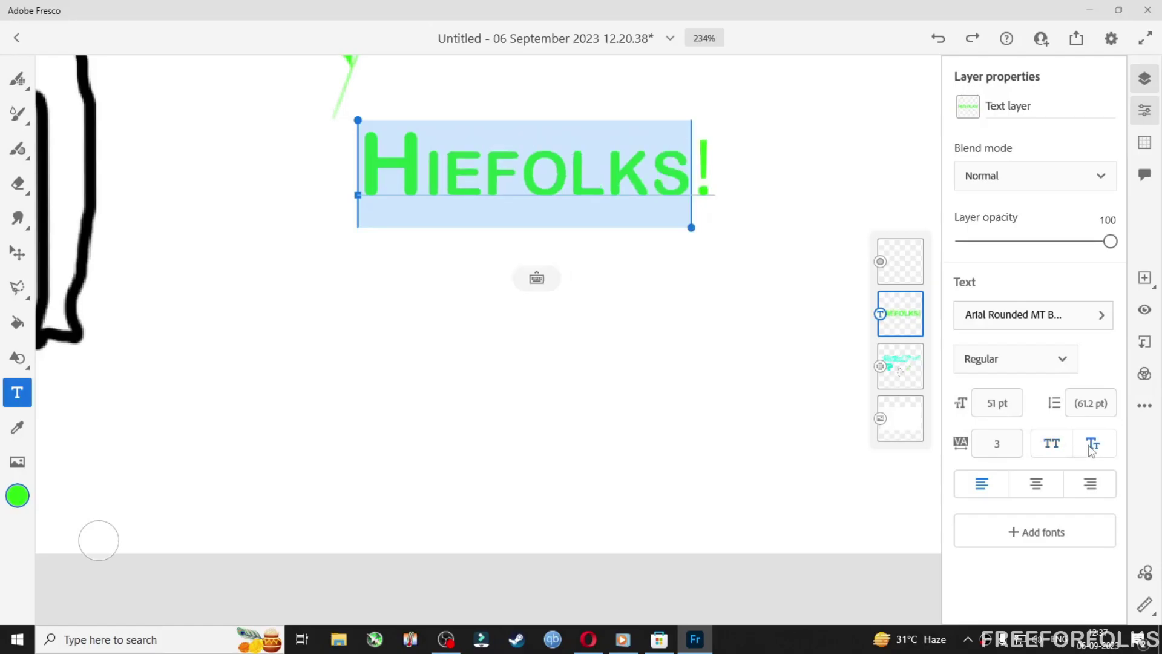
pyautogui.moveTo(998, 446)
pyautogui.mouseDown()
pyautogui.moveTo(1020, 446)
pyautogui.moveTo(999, 446)
pyautogui.mouseUp()
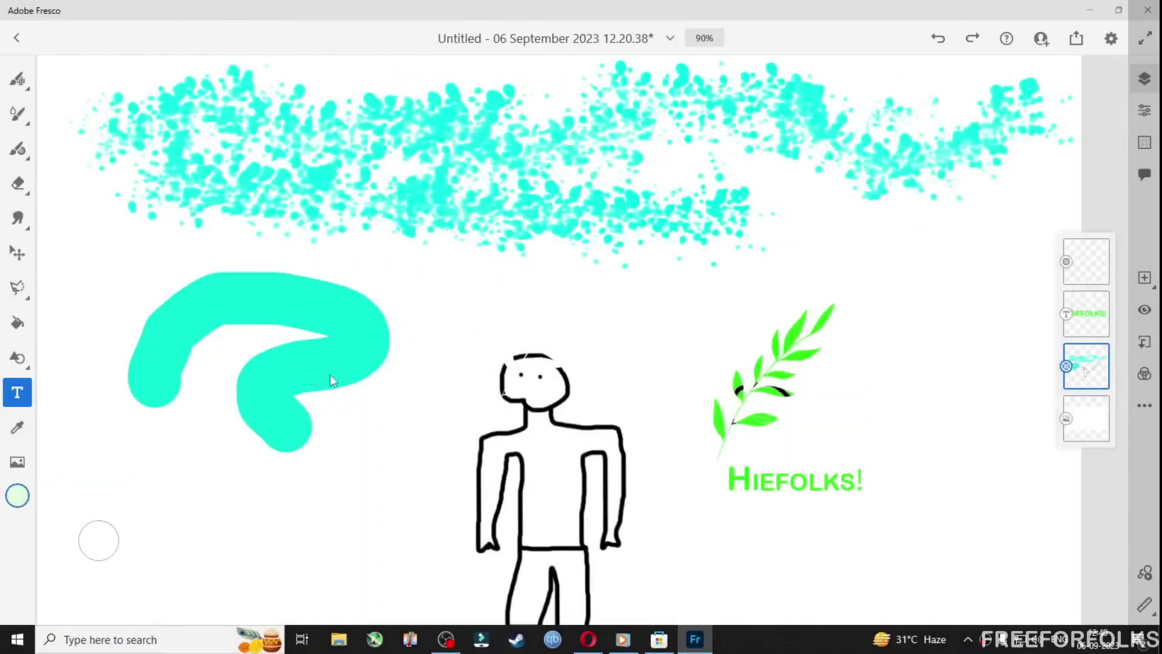
# - Sample the leaf's bright green with the Eyedropper and fill the figure's torso and arms
pyautogui.click(25, 432)
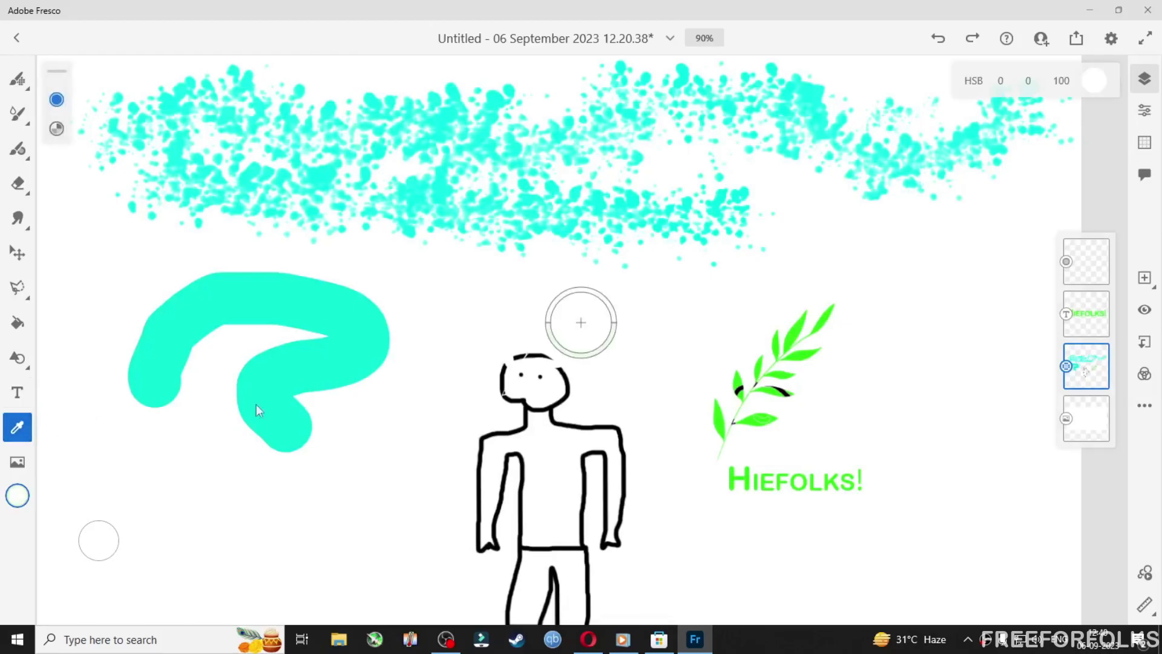
pyautogui.moveTo(586, 322); pyautogui.dragTo(721, 418)
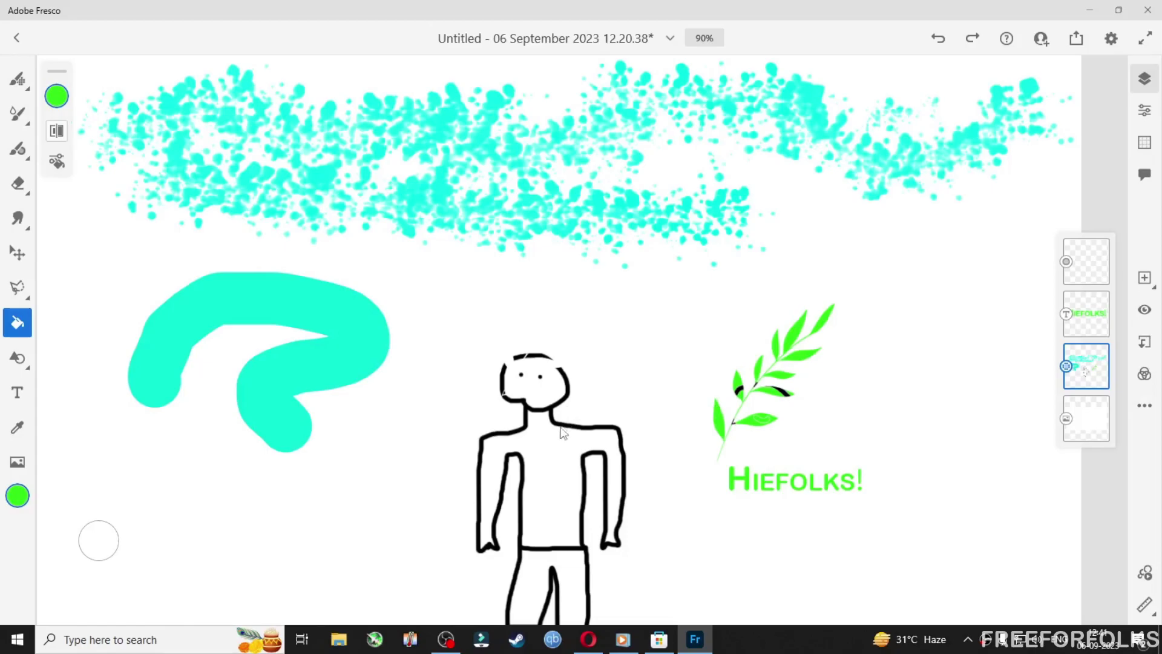
pyautogui.click(552, 468)
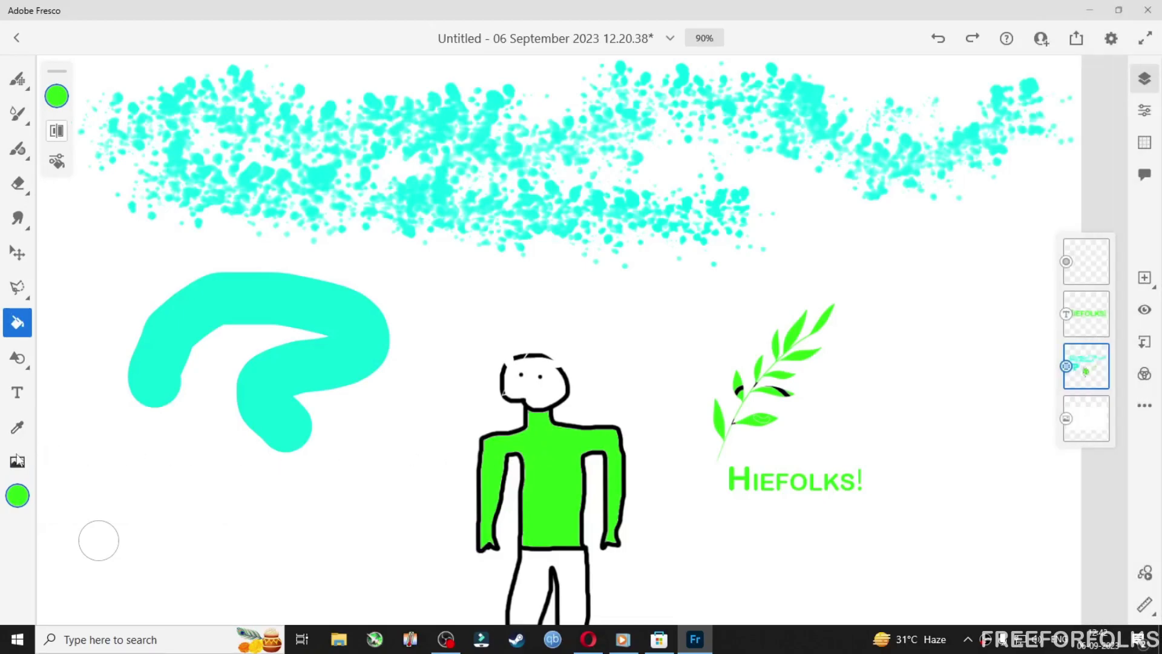
# - Place wallpaperflare.com_wallpaper.jpg from a file onto the canvas
pyautogui.click(17, 461)
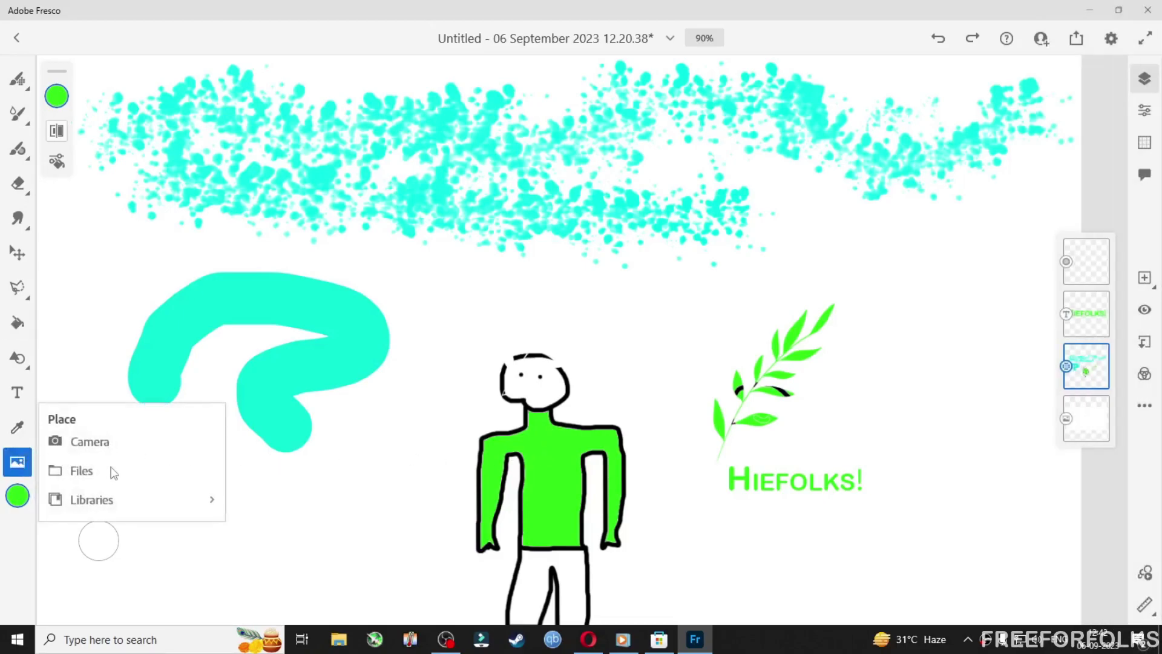
pyautogui.click(82, 471)
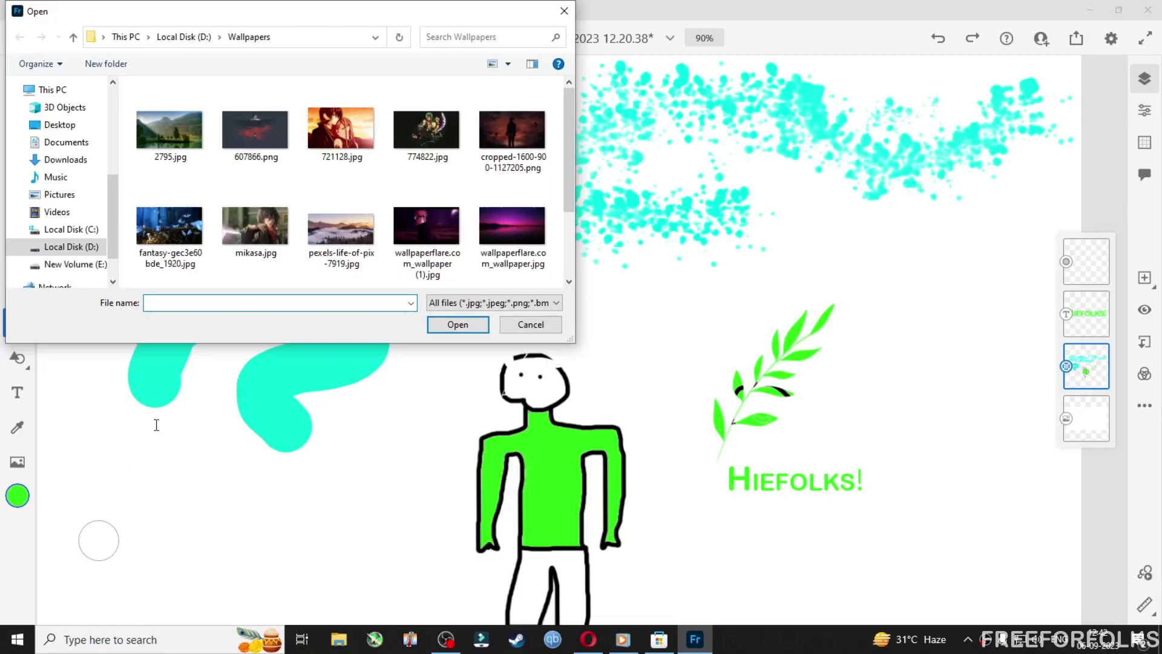
pyautogui.click(515, 236)
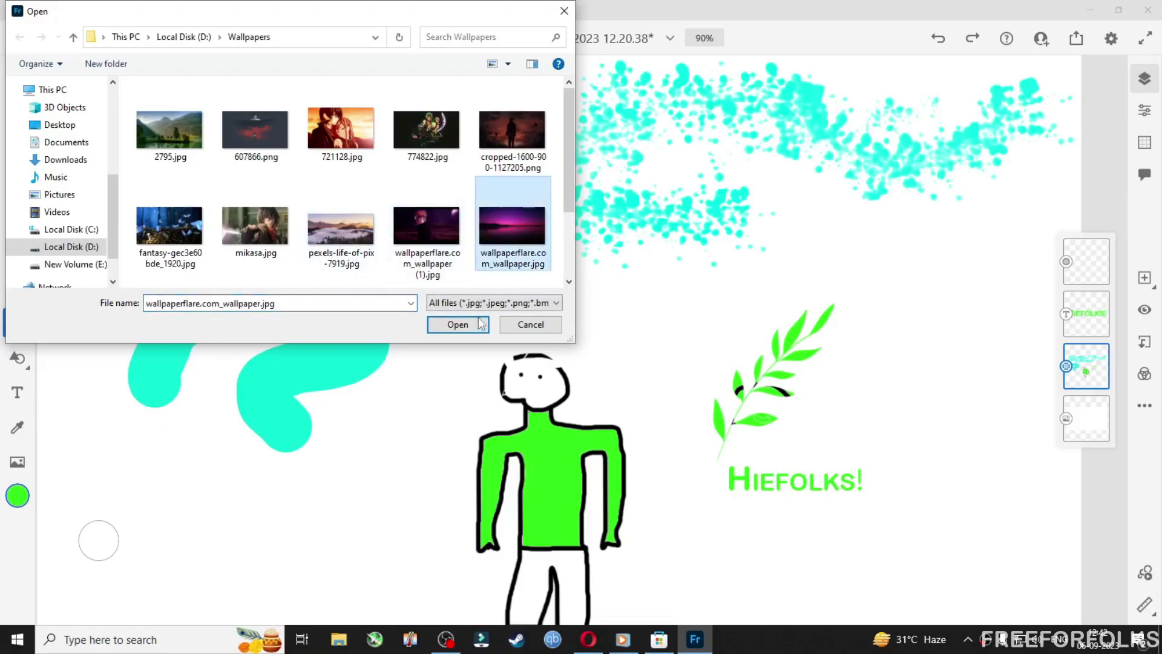
pyautogui.click(459, 325)
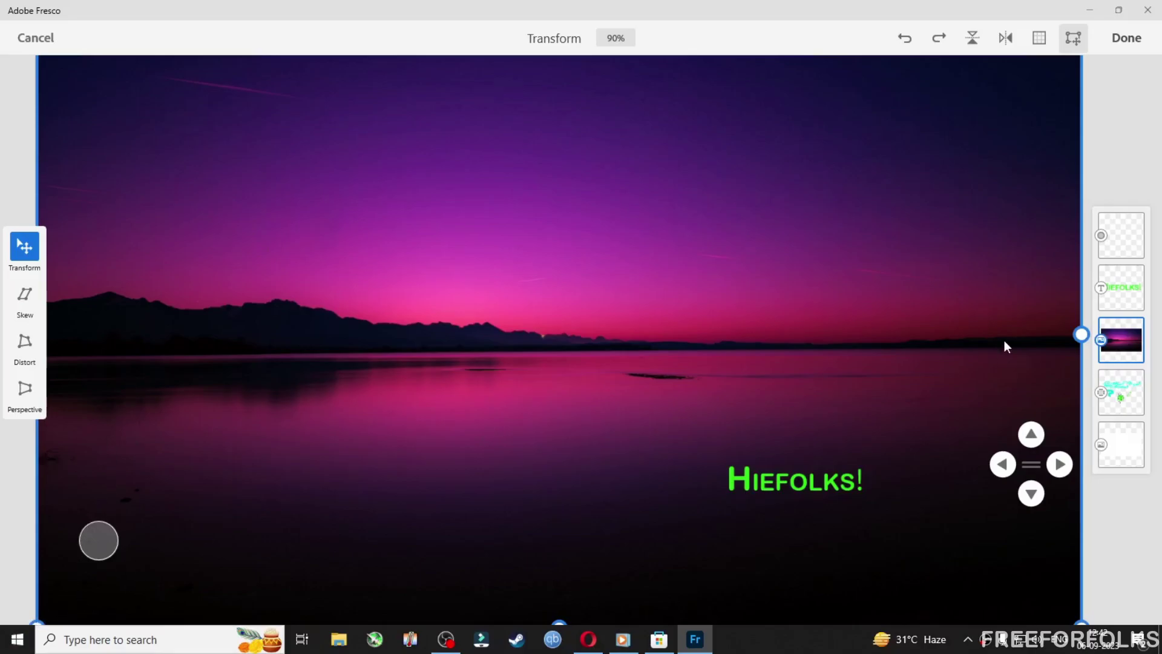
# - Shrink the sunset photo to a landscape shape in the top-right corner above the leaf
pyautogui.moveTo(1081, 334)
pyautogui.mouseDown()
pyautogui.moveTo(692, 340)
pyautogui.moveTo(726, 397)
pyautogui.moveTo(407, 543)
pyautogui.moveTo(813, 253)
pyautogui.mouseUp()
pyautogui.moveTo(835, 415); pyautogui.dragTo(744, 332)
pyautogui.moveTo(744, 229); pyautogui.dragTo(824, 230)
pyautogui.moveTo(704, 248); pyautogui.dragTo(948, 175)
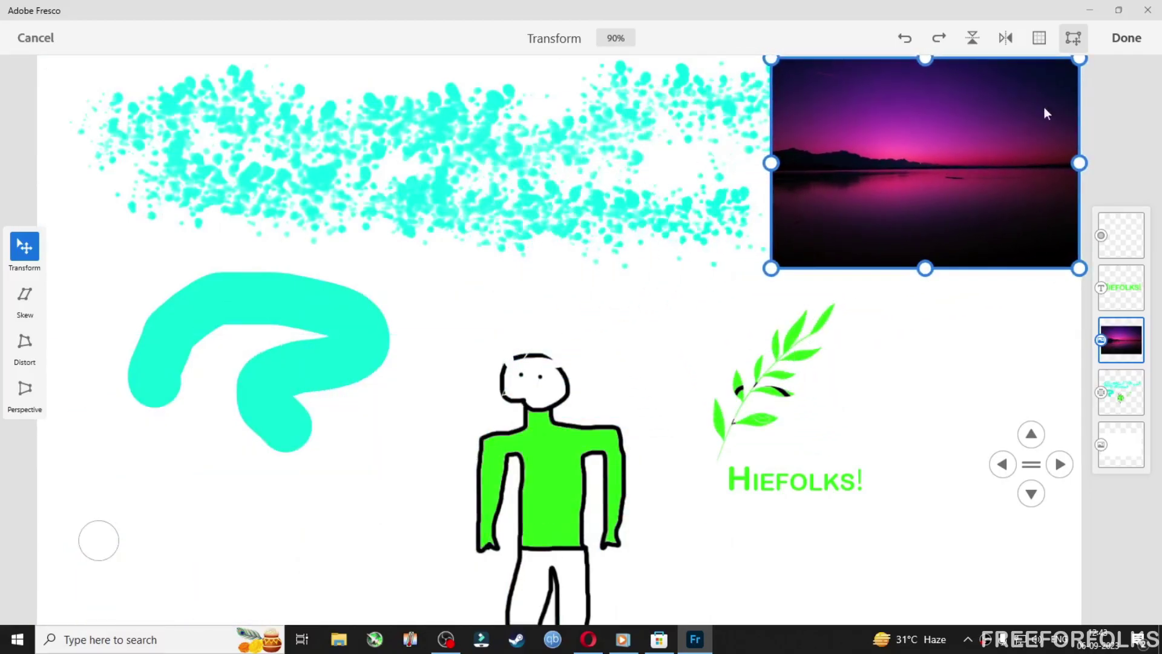
pyautogui.click(1126, 37)
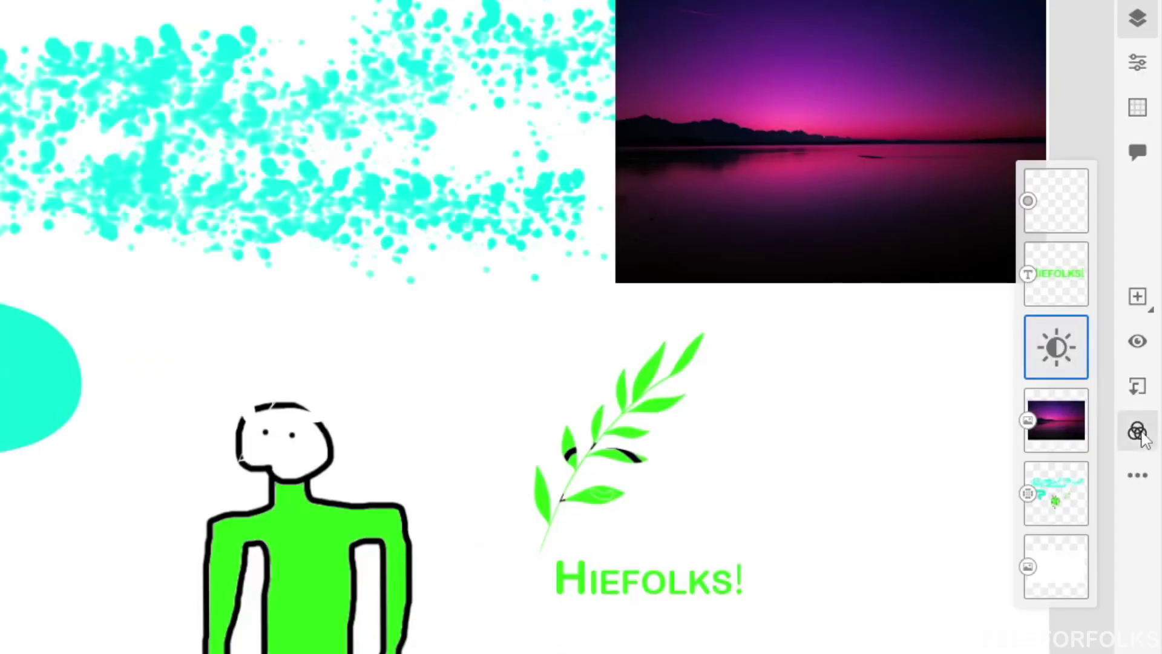
pyautogui.click(1146, 376)
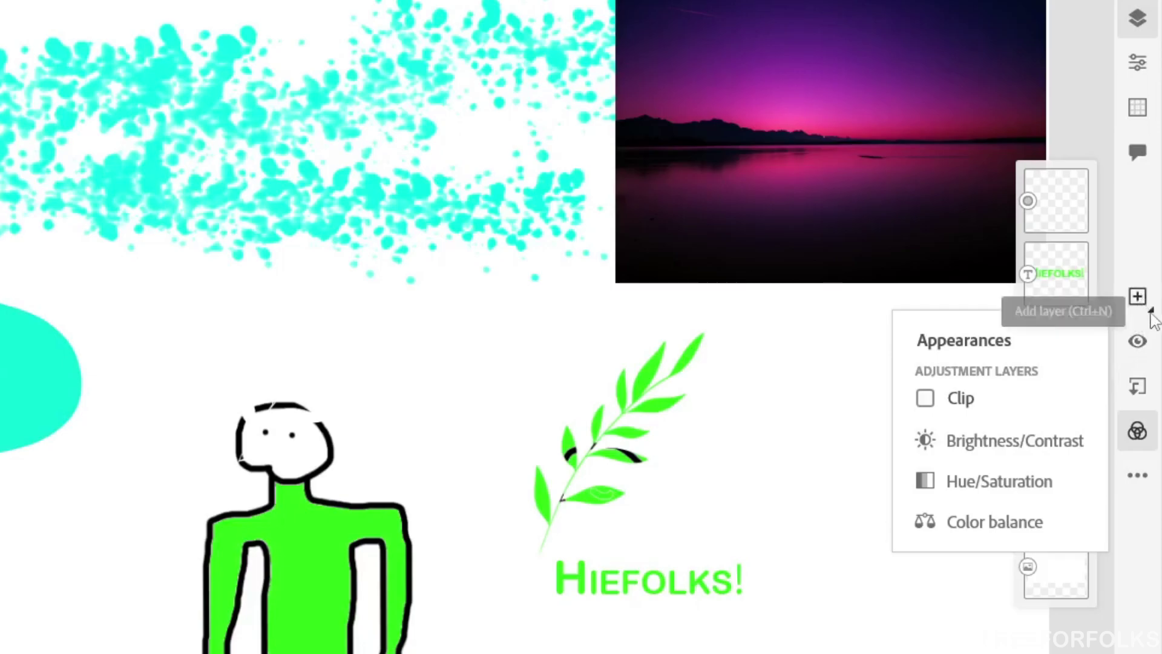
pyautogui.click(1136, 298)
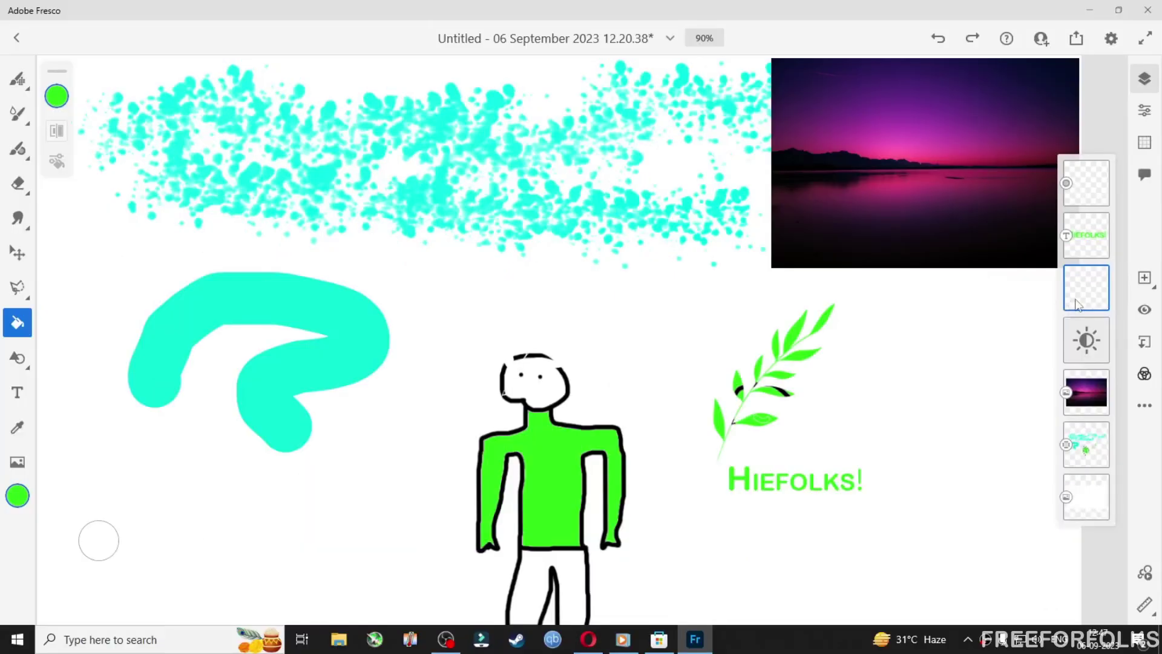
pyautogui.click(1045, 333)
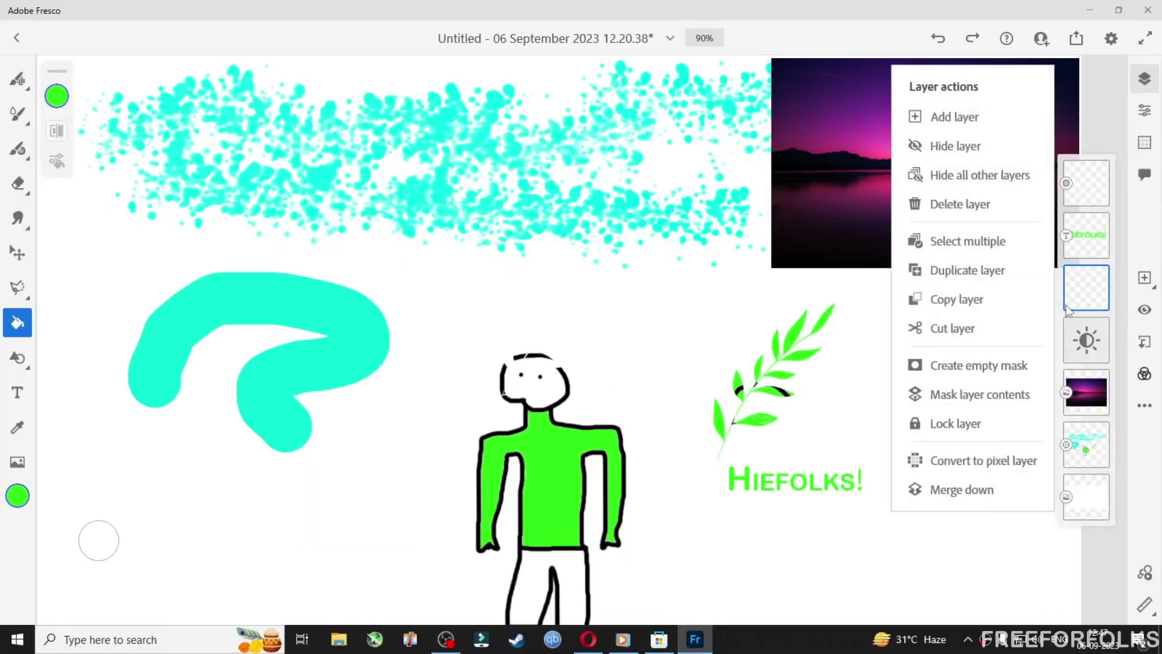
pyautogui.click(966, 206)
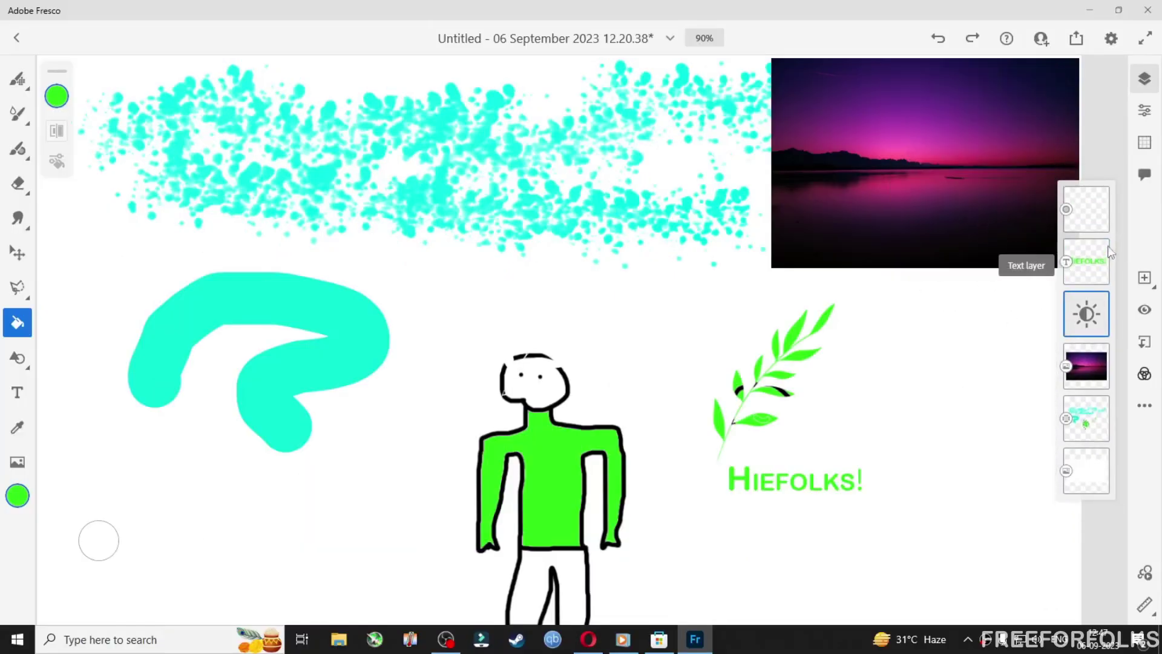
pyautogui.click(1111, 38)
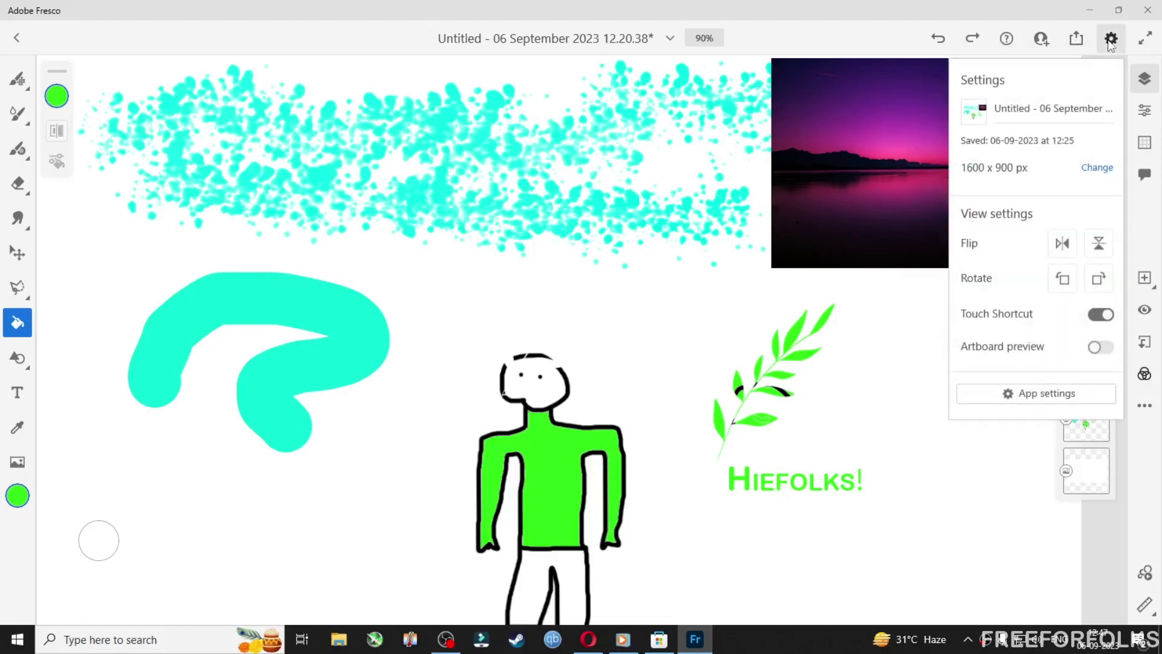
pyautogui.click(1064, 245)
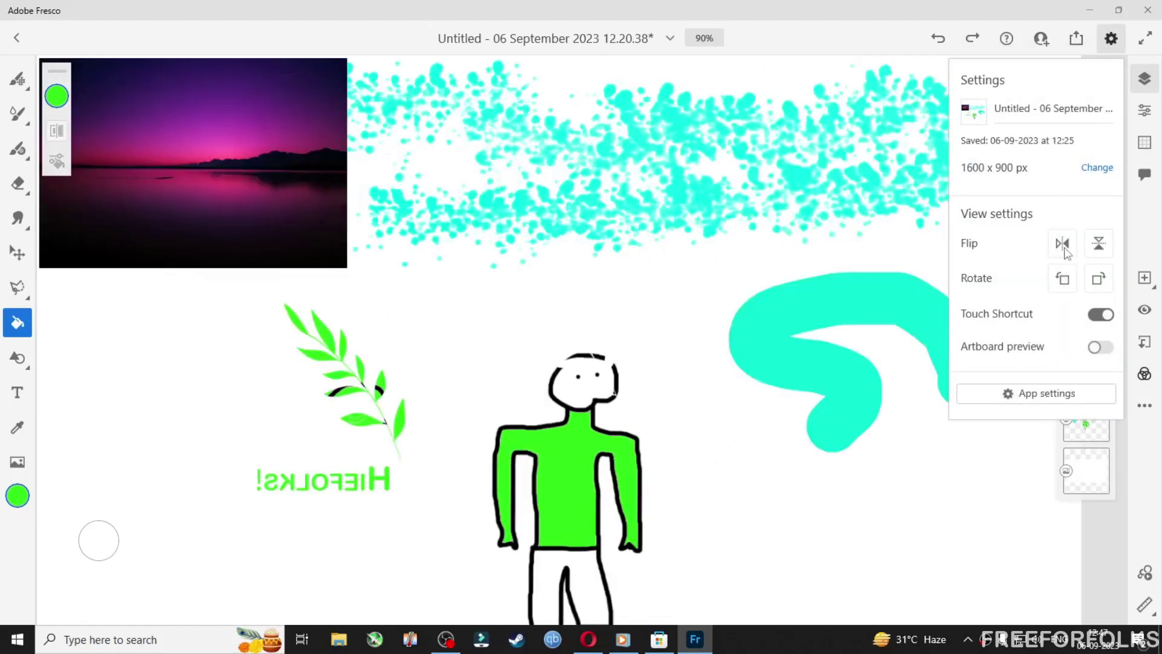
pyautogui.click(1063, 245)
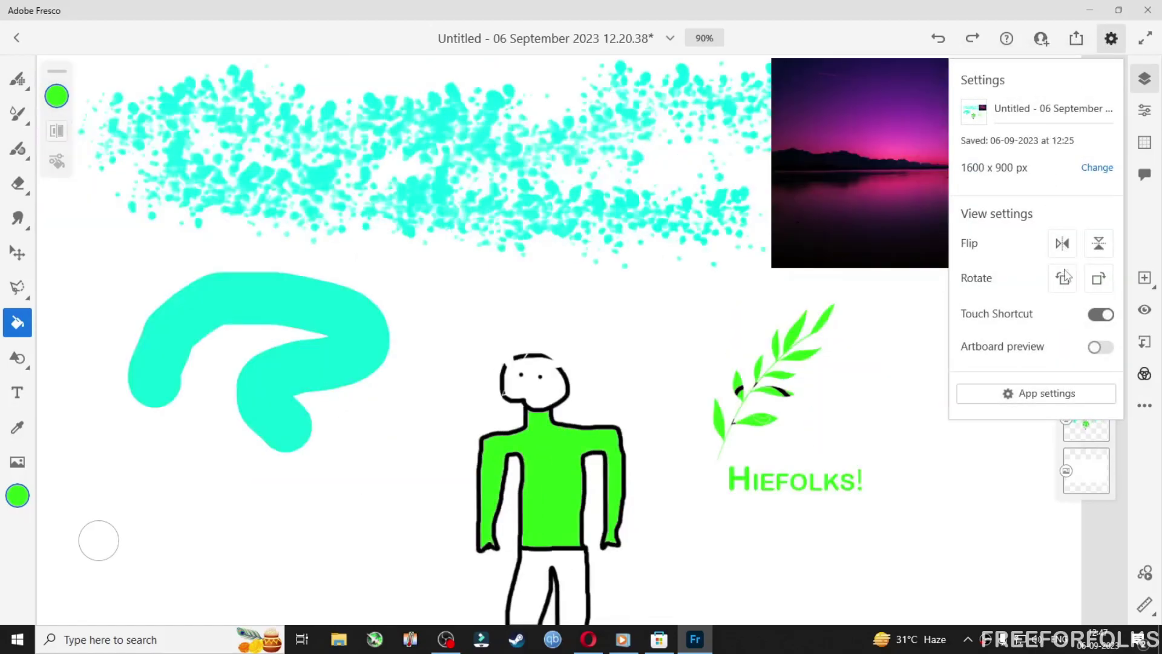
pyautogui.click(1063, 282)
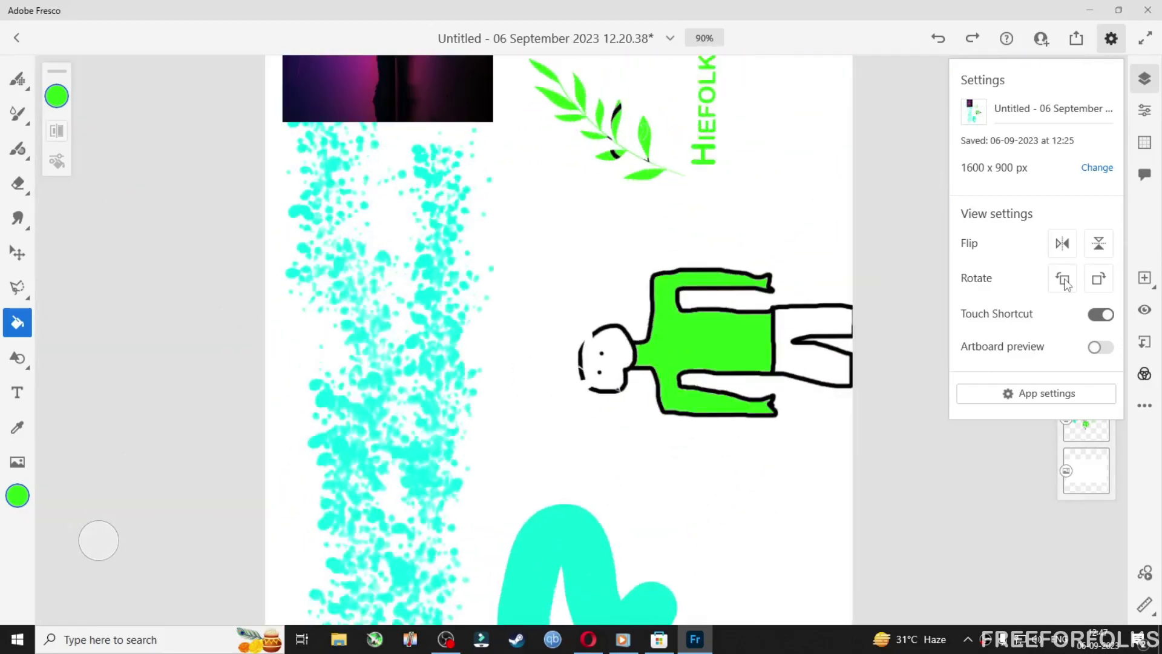
pyautogui.click(1098, 281)
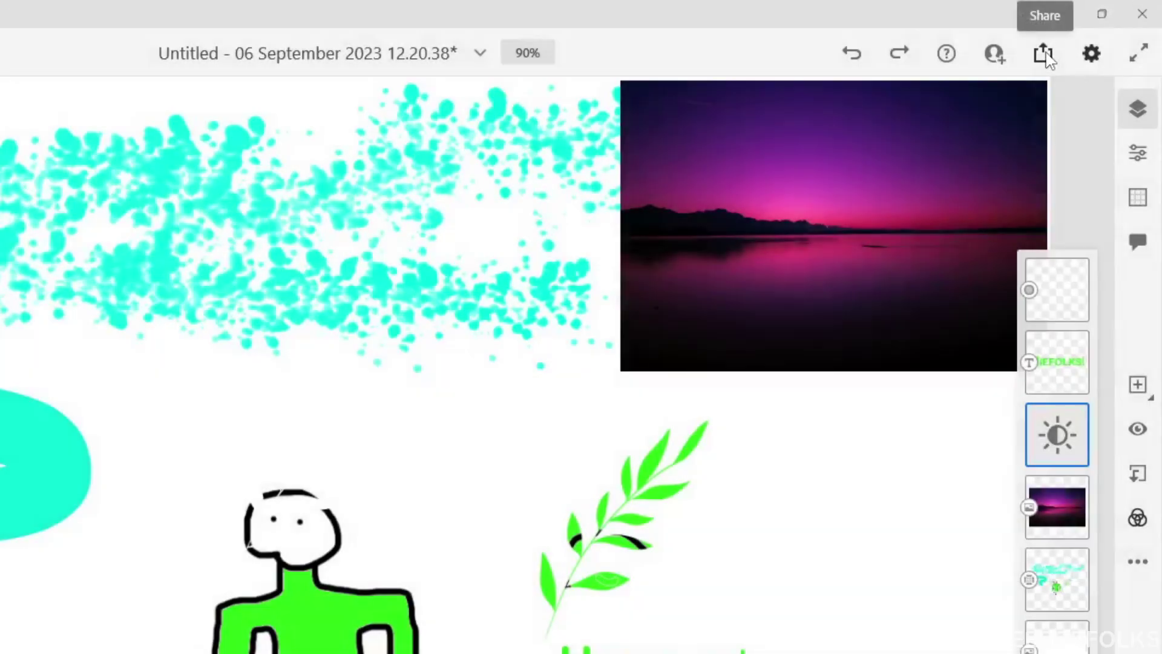
# - Open Export as under Publish & export and set the format to JPG
pyautogui.click(1045, 55)
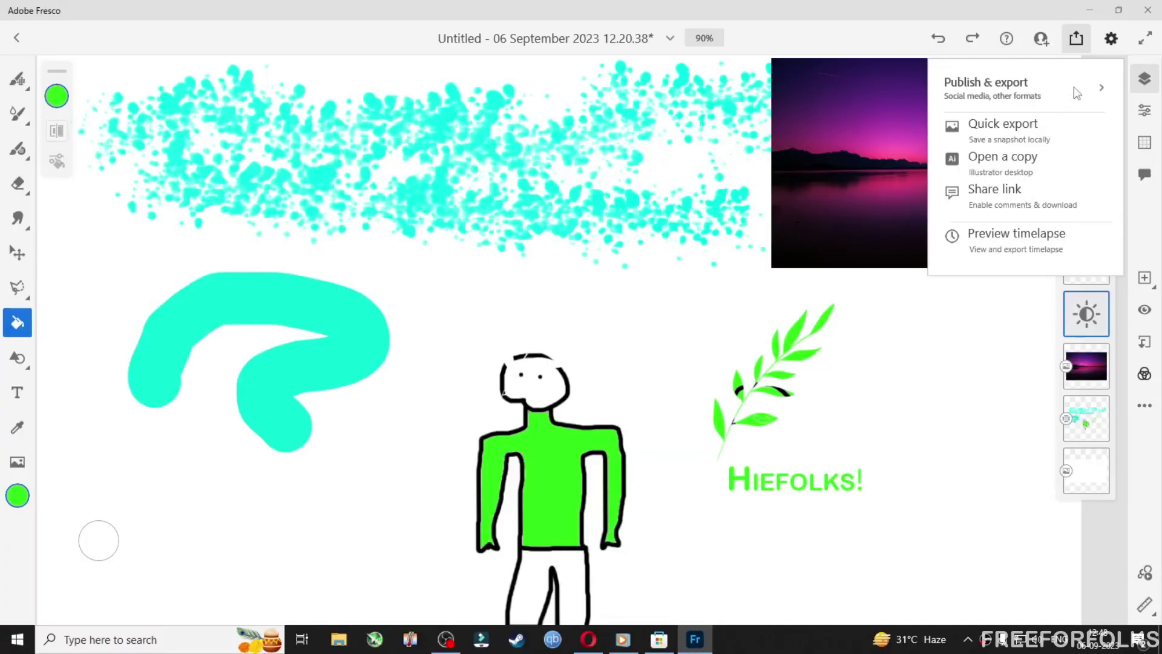
pyautogui.click(1075, 90)
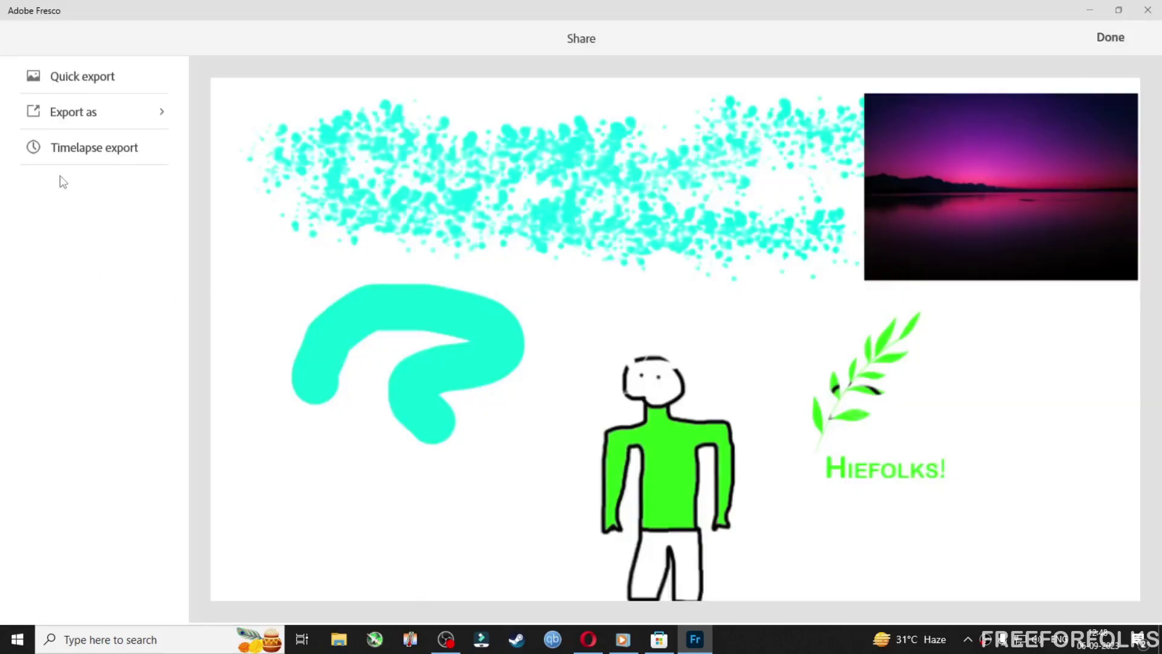
pyautogui.click(79, 111)
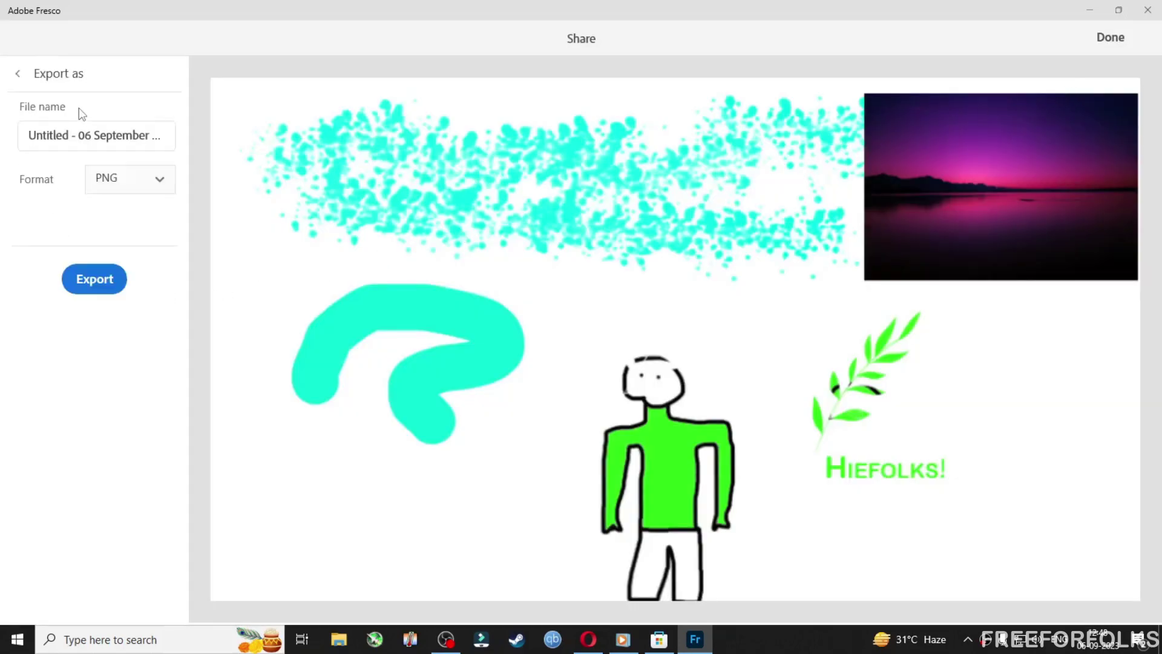
pyautogui.click(161, 183)
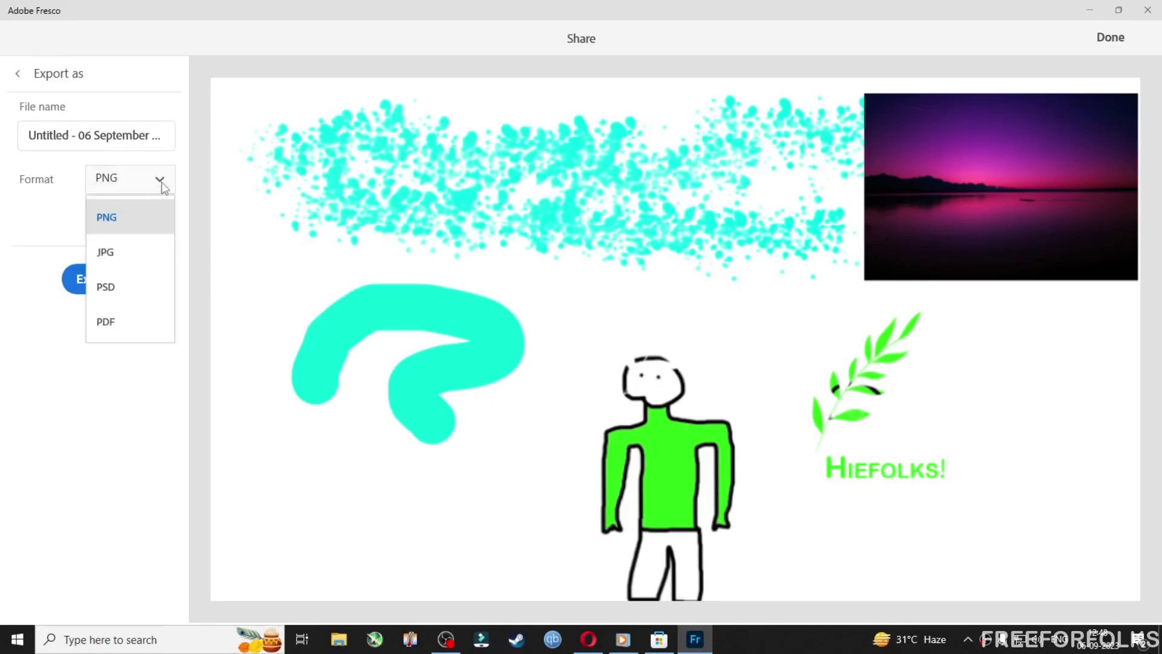
pyautogui.click(106, 252)
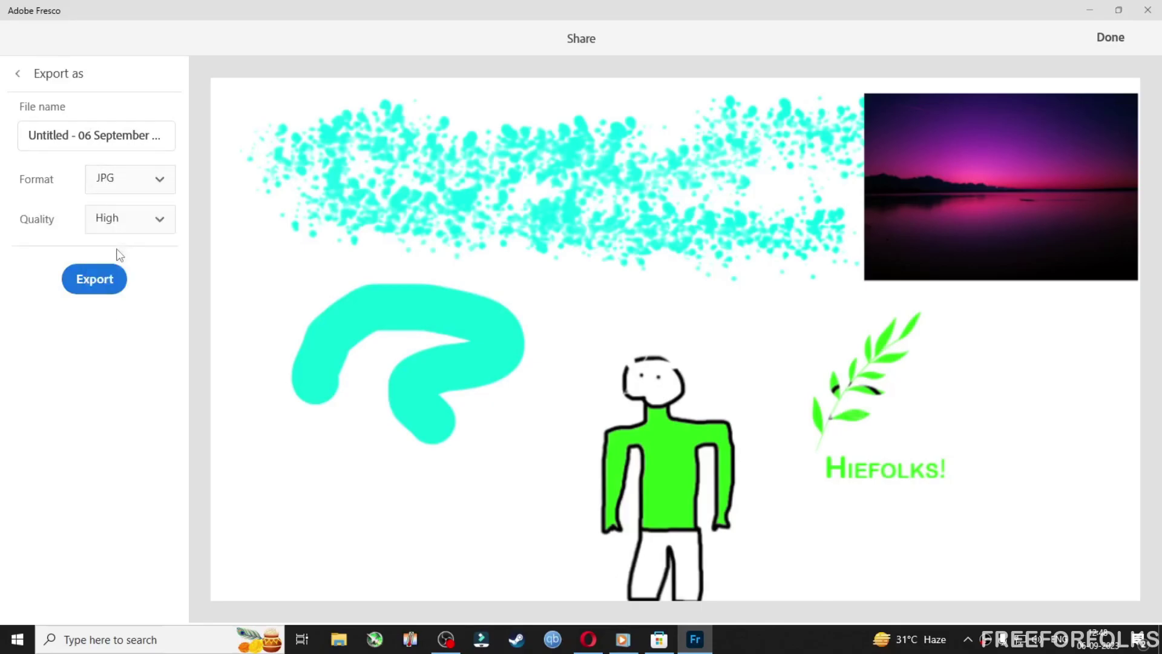
# - Keep JPG quality at High and save the export to the Desktop
pyautogui.click(160, 223)
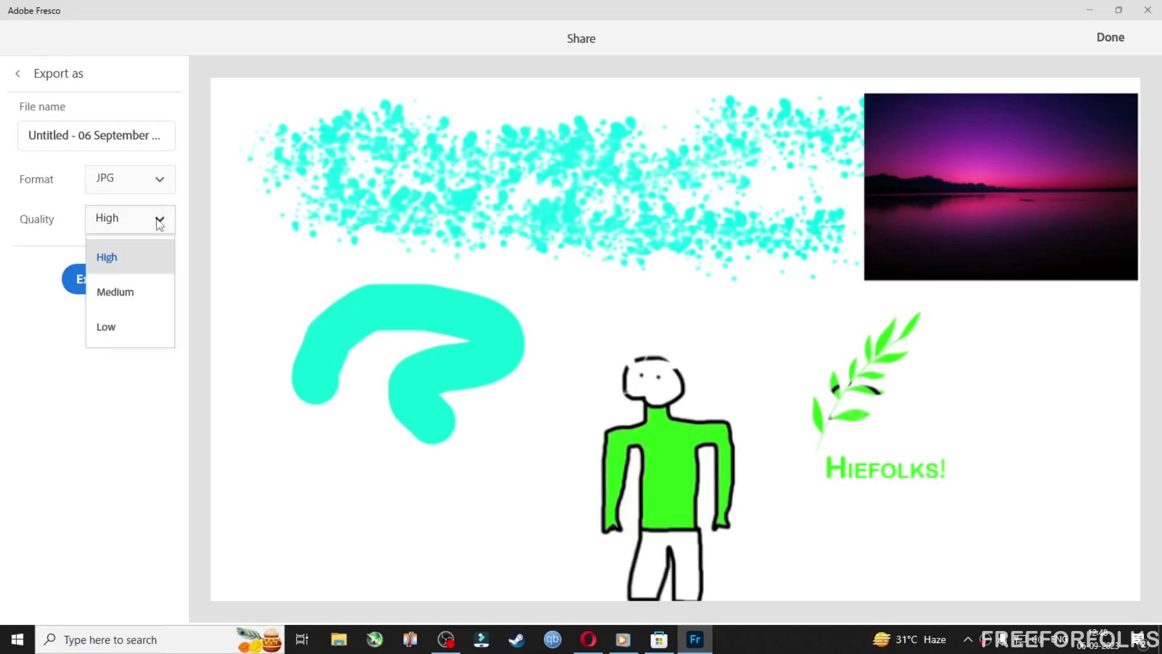
pyautogui.click(159, 222)
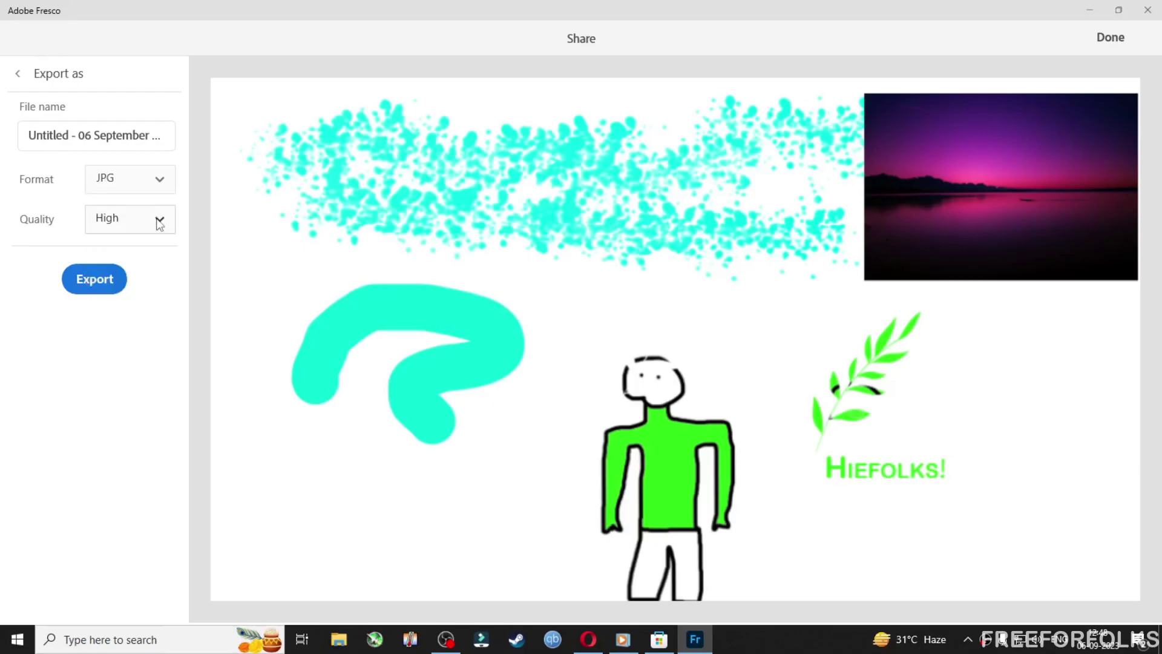
pyautogui.click(109, 283)
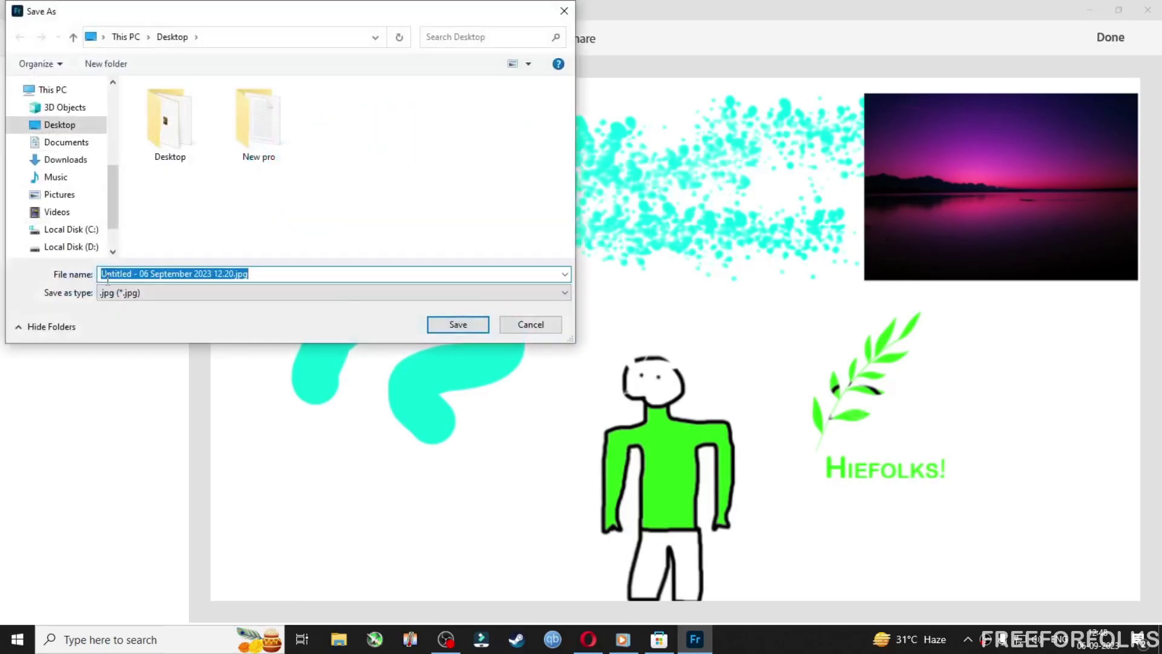
pyautogui.click(463, 324)
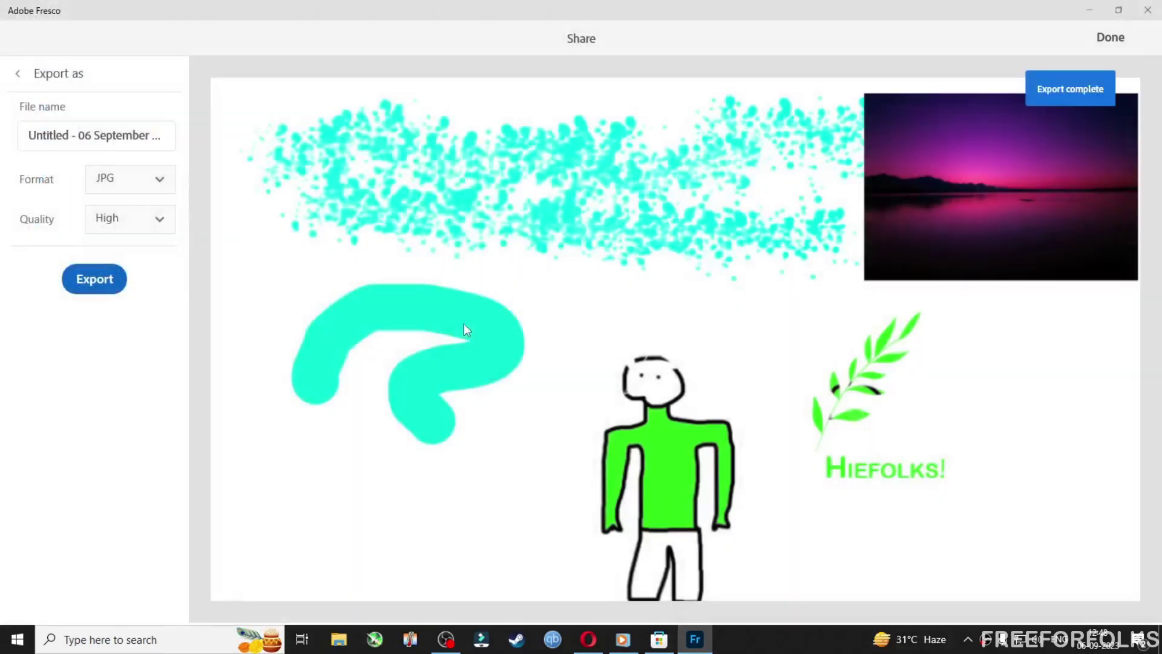
# - Minimize Fresco and open the exported JPG from the Desktop in Windows Photos
pyautogui.click(1110, 37)
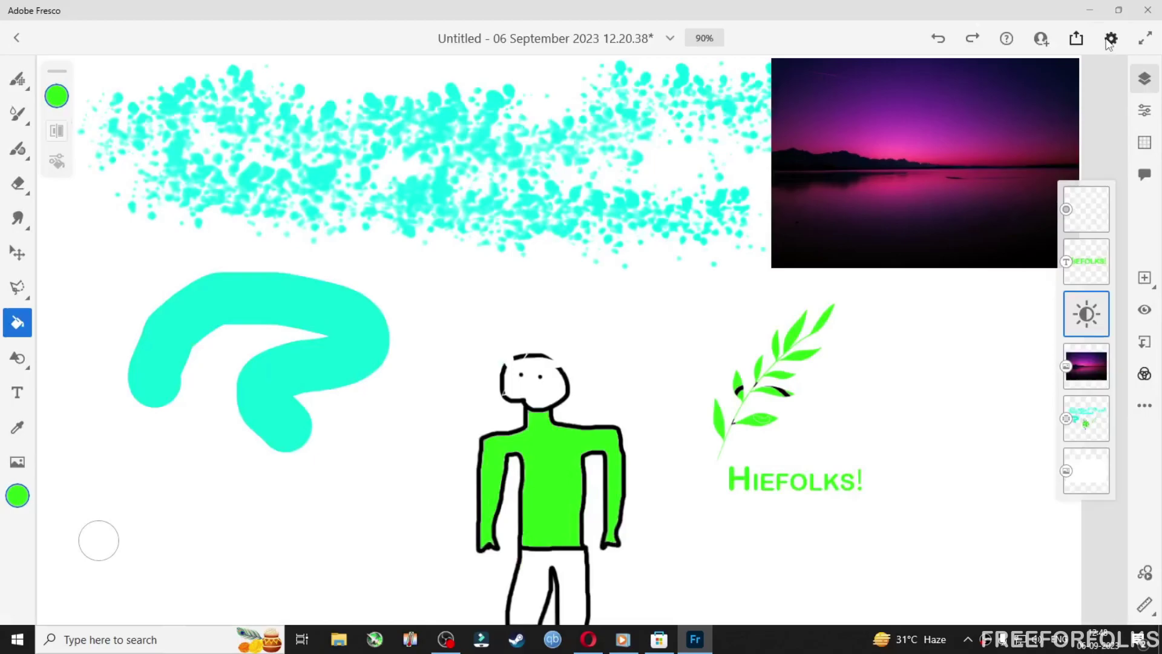
pyautogui.click(1090, 10)
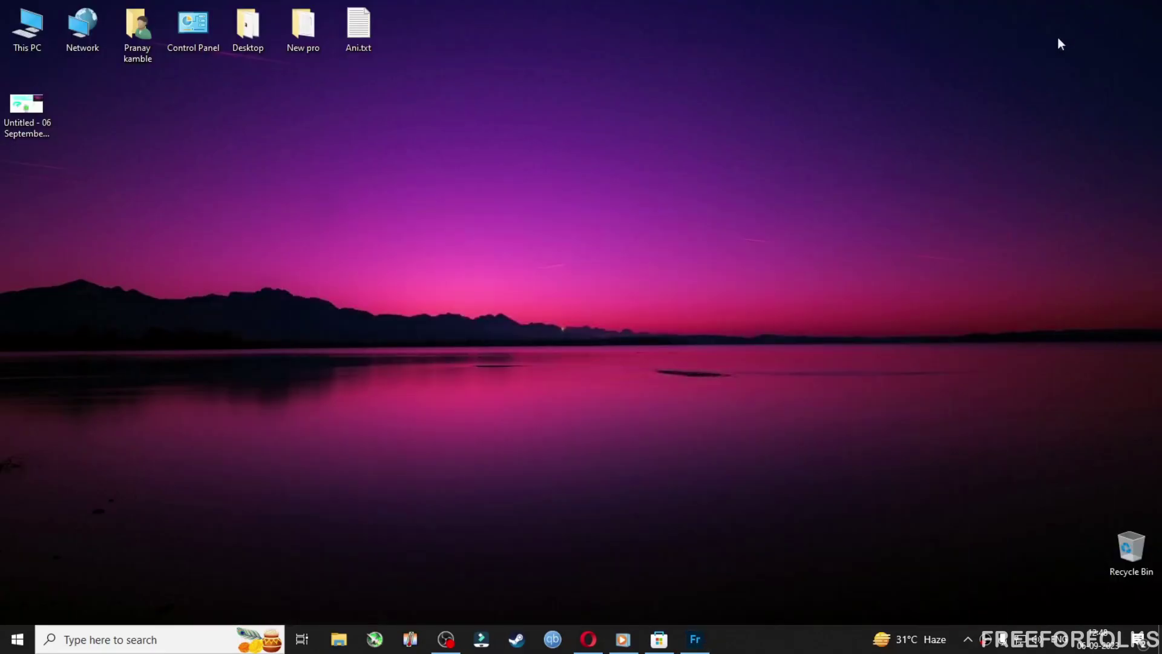
pyautogui.doubleClick(29, 115)
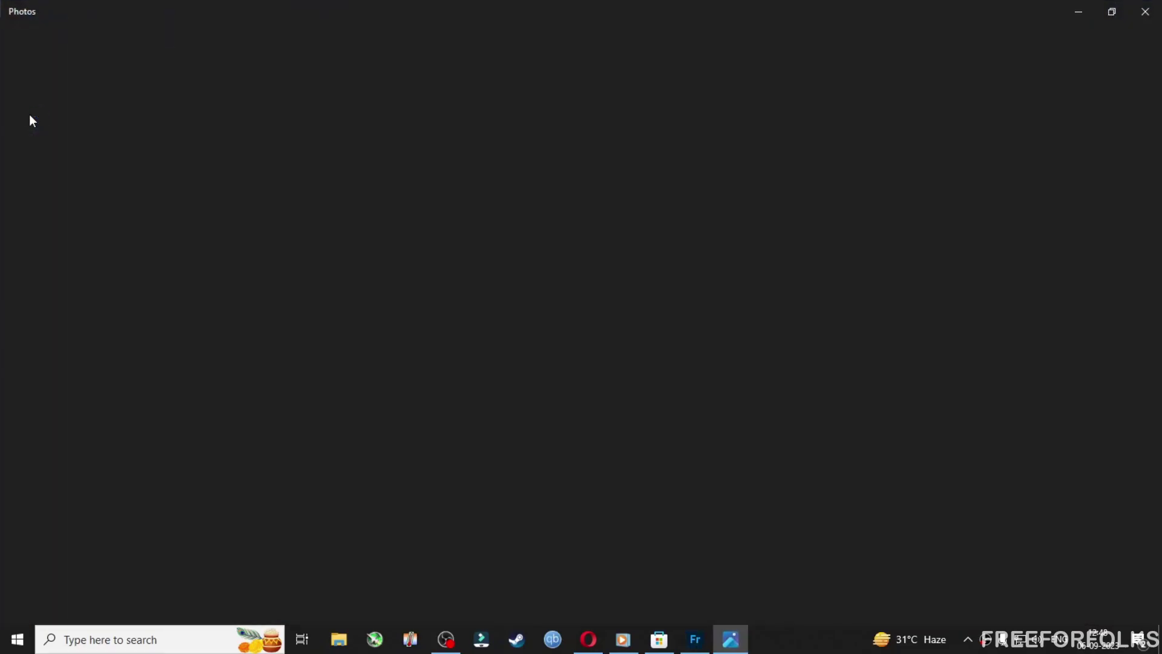